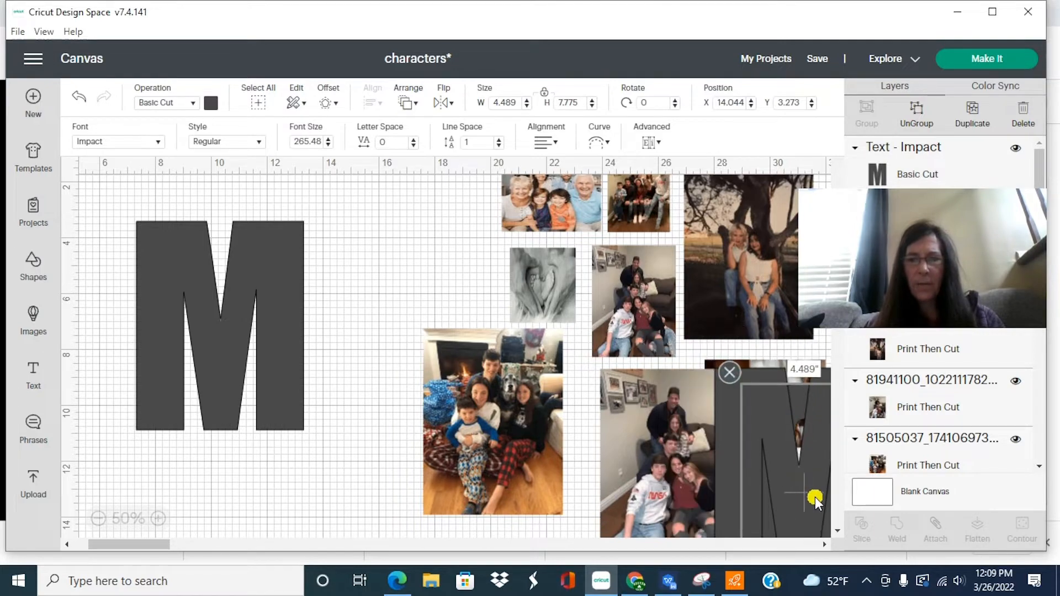
- Move the photo of the six-person family with grandparents onto the large letter M and bring it to the front
drag(558, 217, 398, 263)
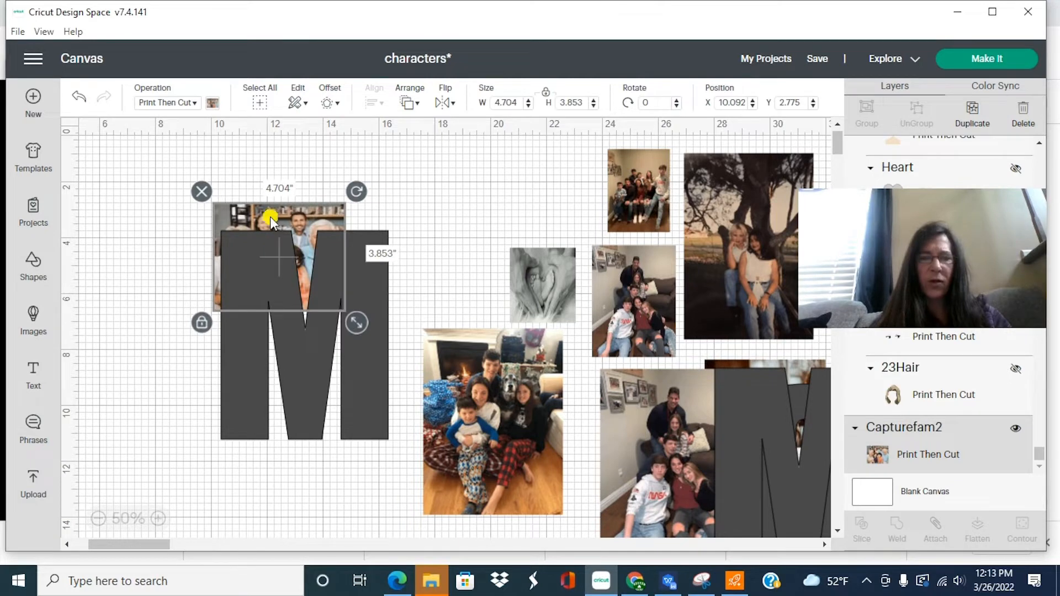
click(409, 103)
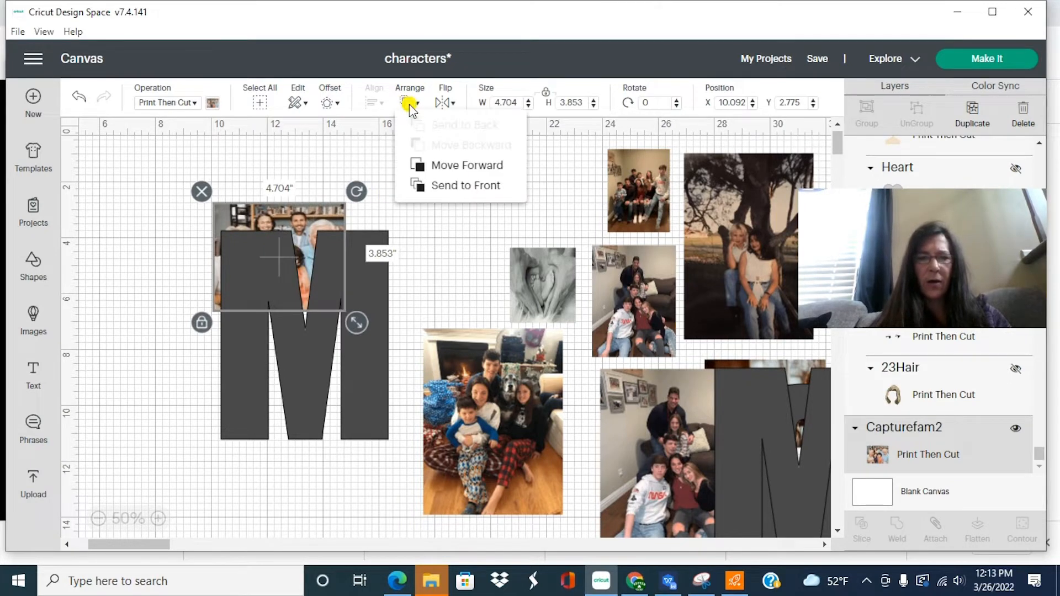
click(450, 185)
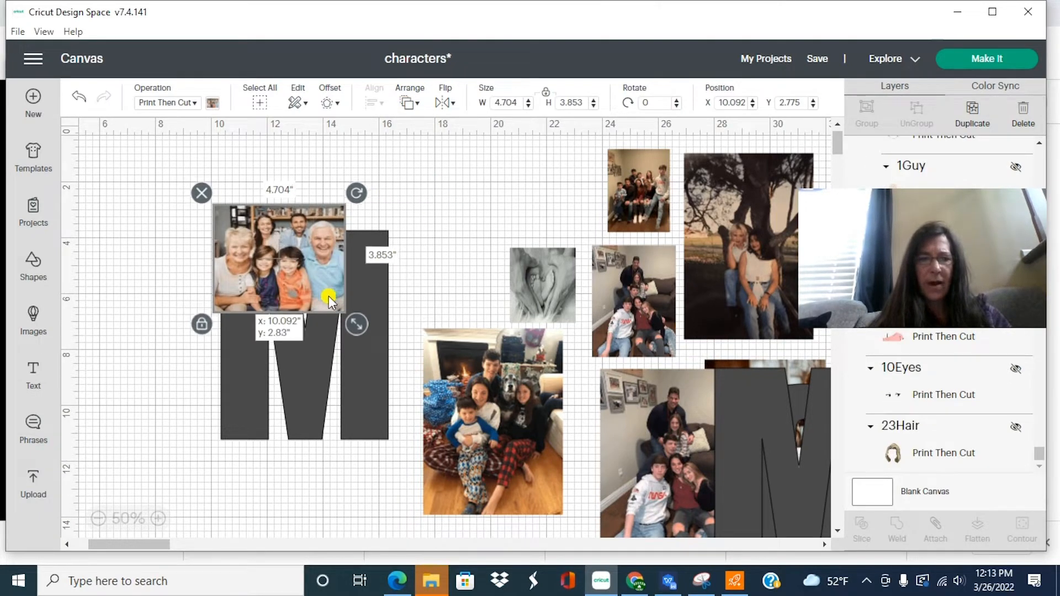
- Enlarge the family photo and stretch it with unlocked proportions to about 6.59 × 8.02 inches so it covers the whole M
drag(329, 296, 376, 376)
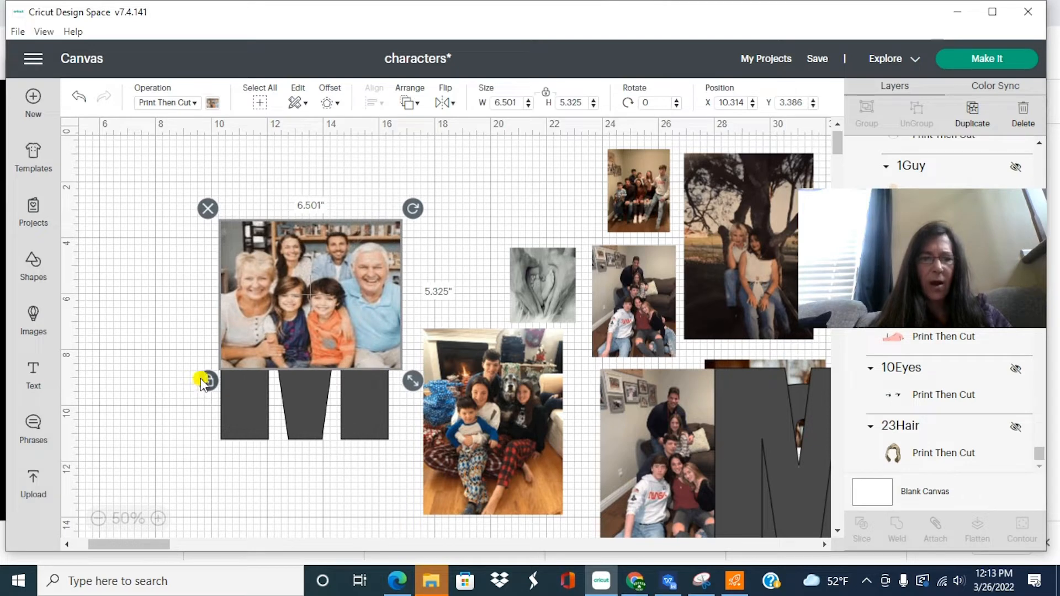
drag(409, 380, 412, 456)
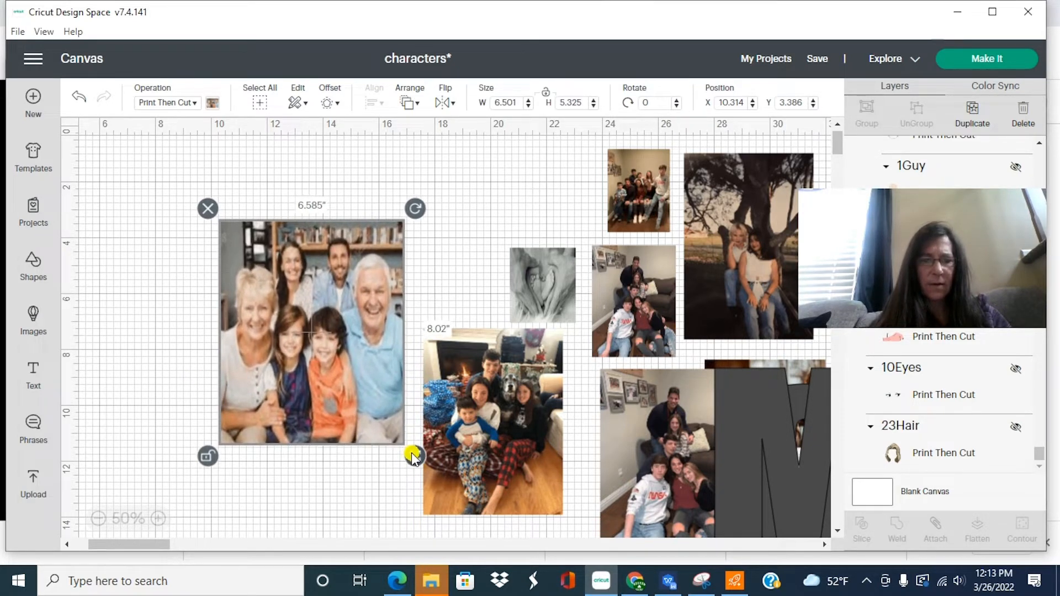
drag(357, 409, 353, 416)
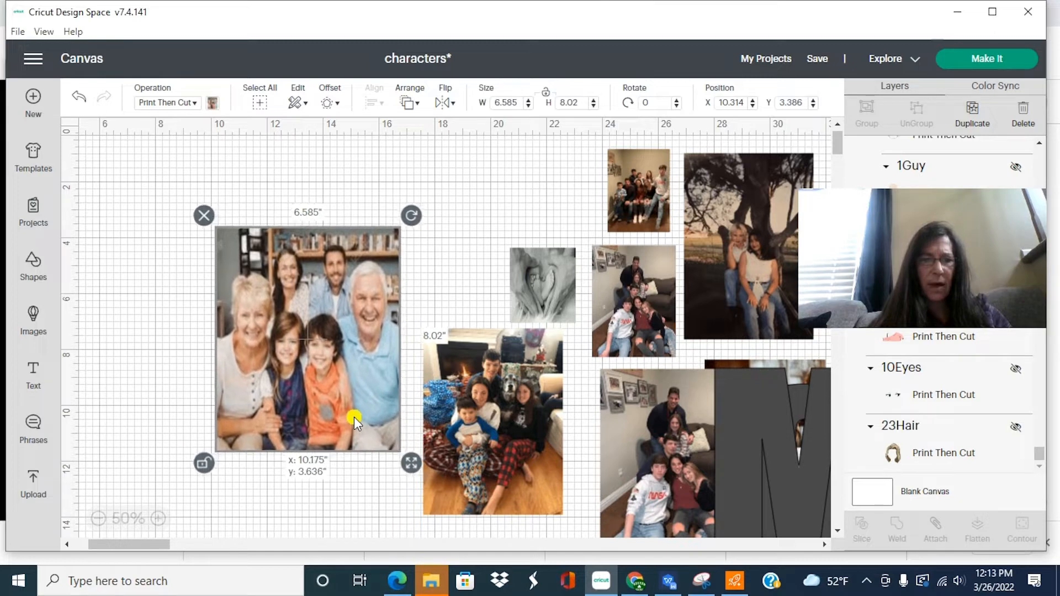
- Send the stretched family photo to the back and reposition the letter M over it
click(414, 106)
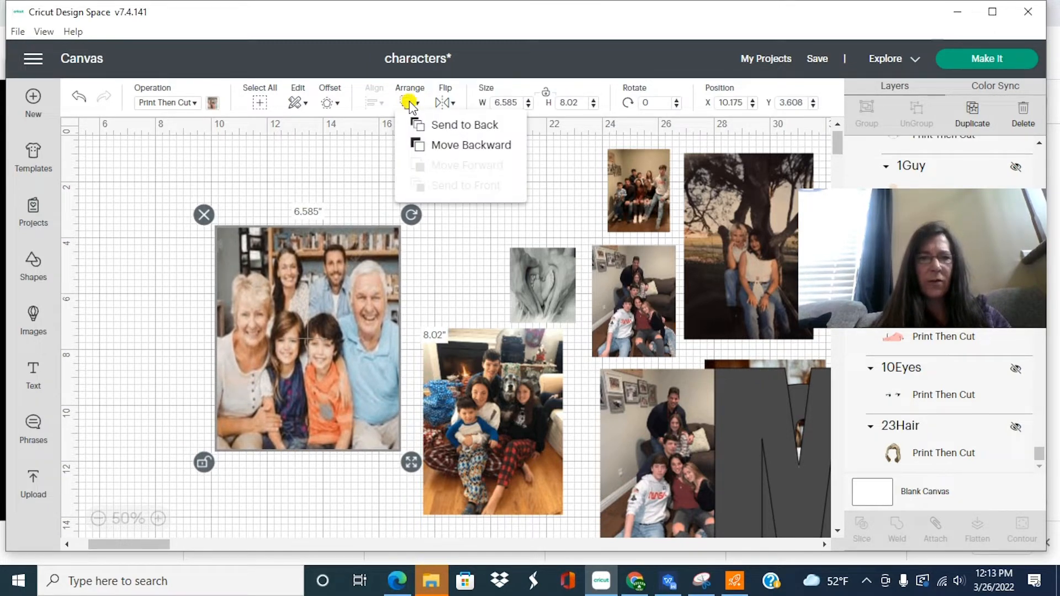
click(450, 126)
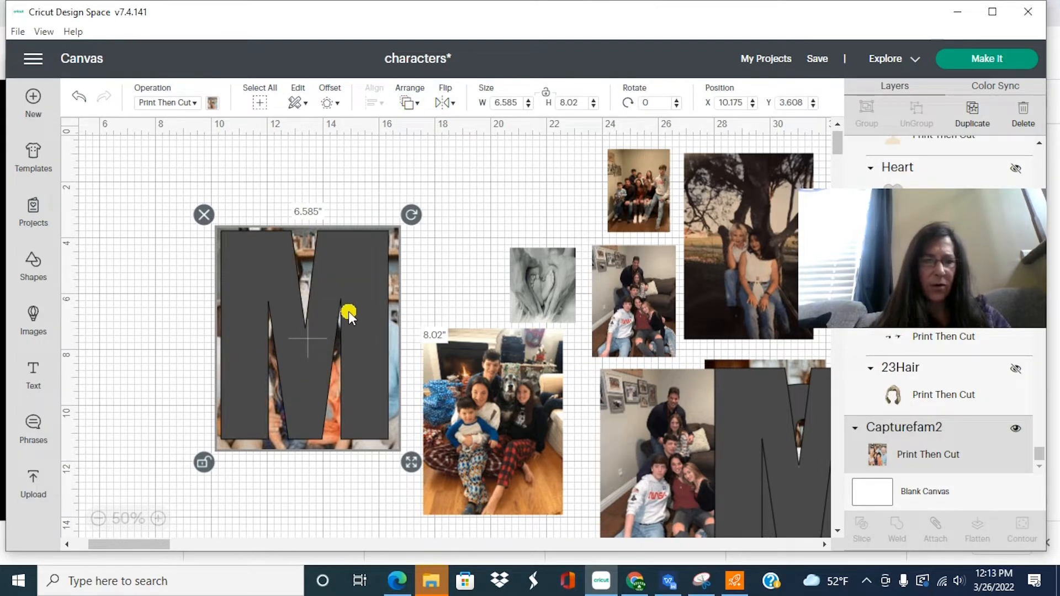
drag(349, 269, 349, 267)
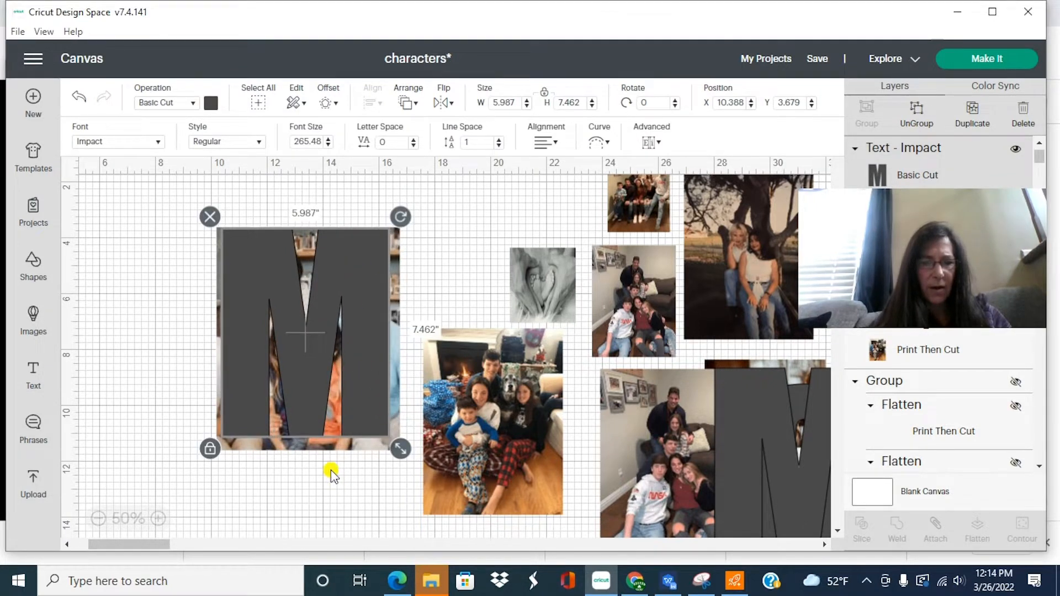
- Resize the family photo to about 6.7 × 7.94 inches and adjust the letter M so it sits inside the photo's edges
click(329, 447)
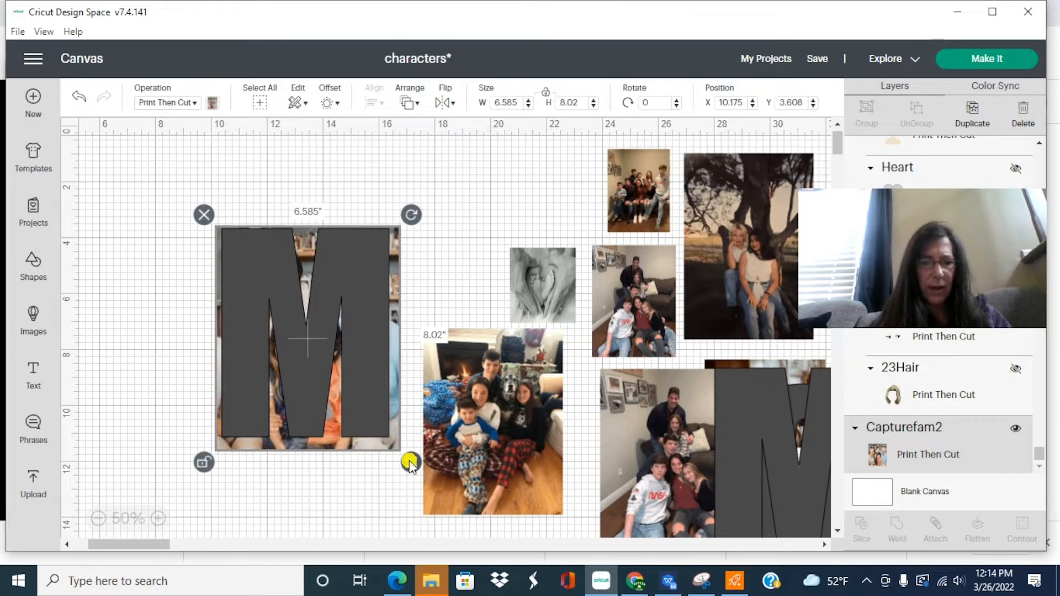
drag(409, 462, 406, 460)
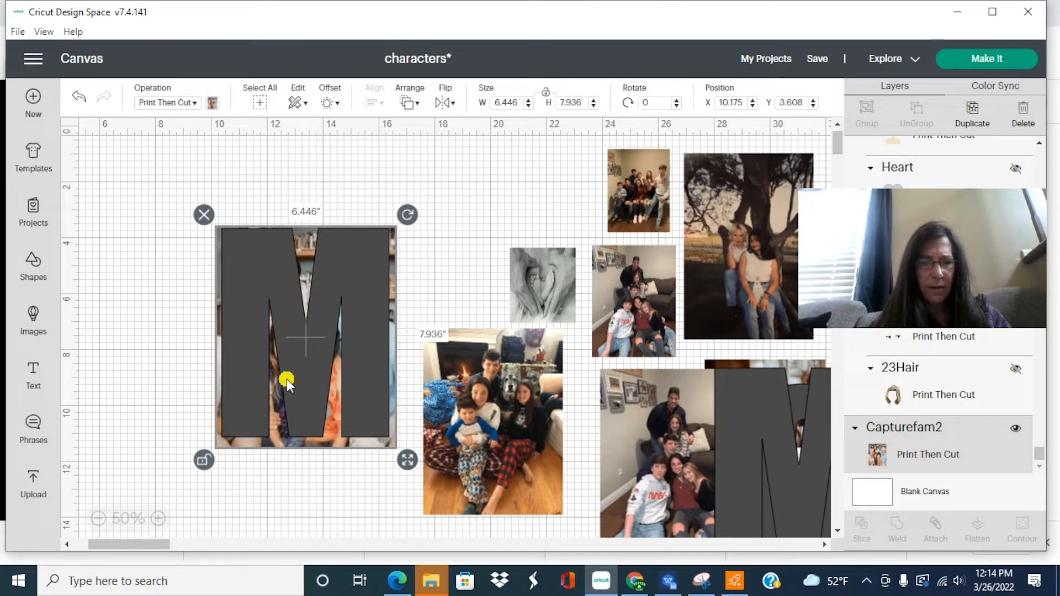
drag(300, 386, 299, 386)
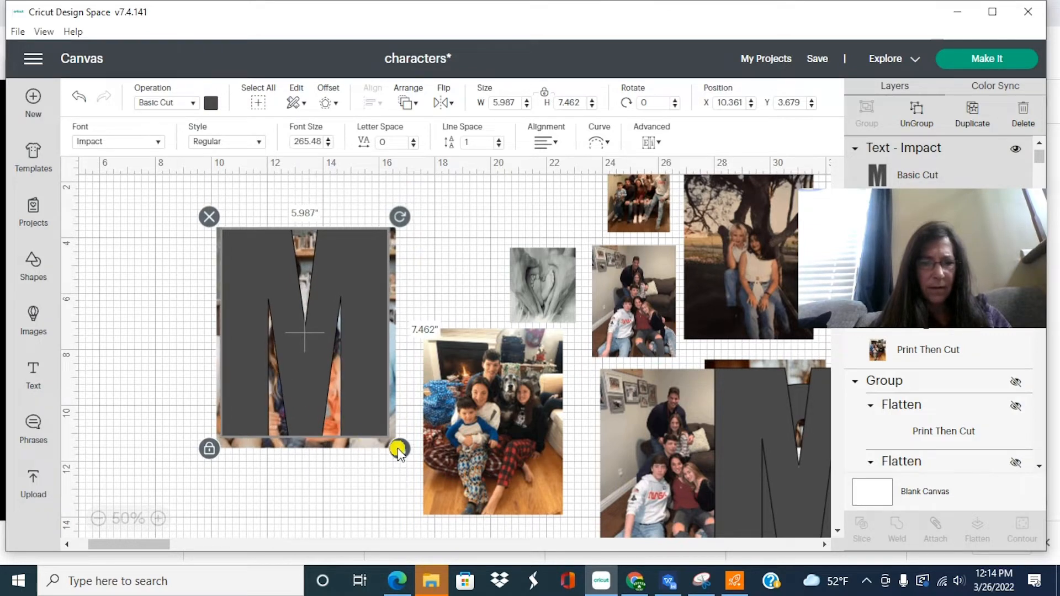
click(327, 440)
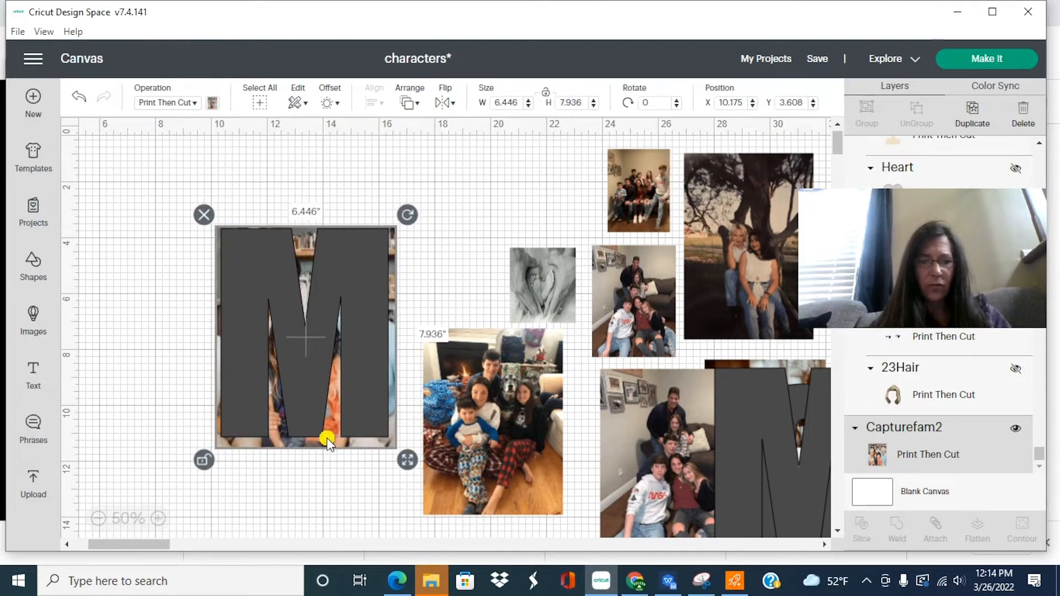
drag(406, 459, 412, 461)
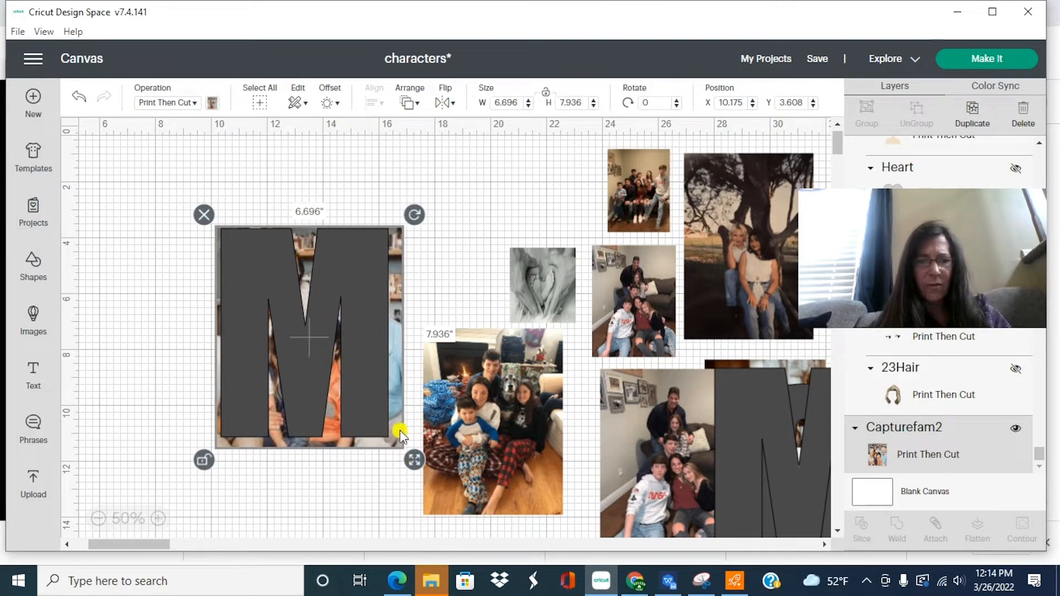
drag(371, 386, 374, 383)
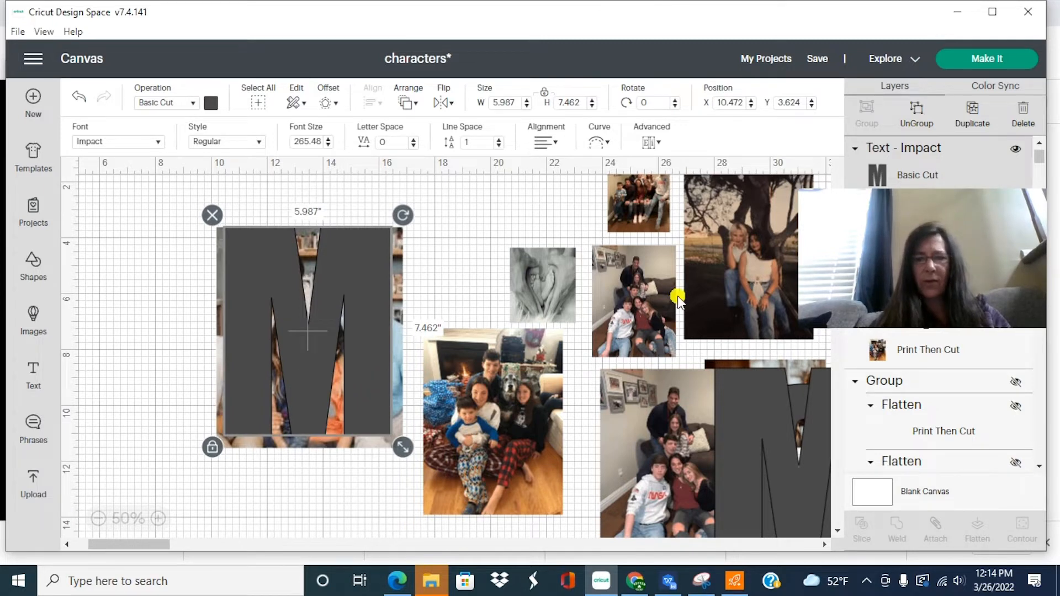
- Duplicate the letter M and the stretched family photo as spare copies and move both copies away from the originals
click(355, 291)
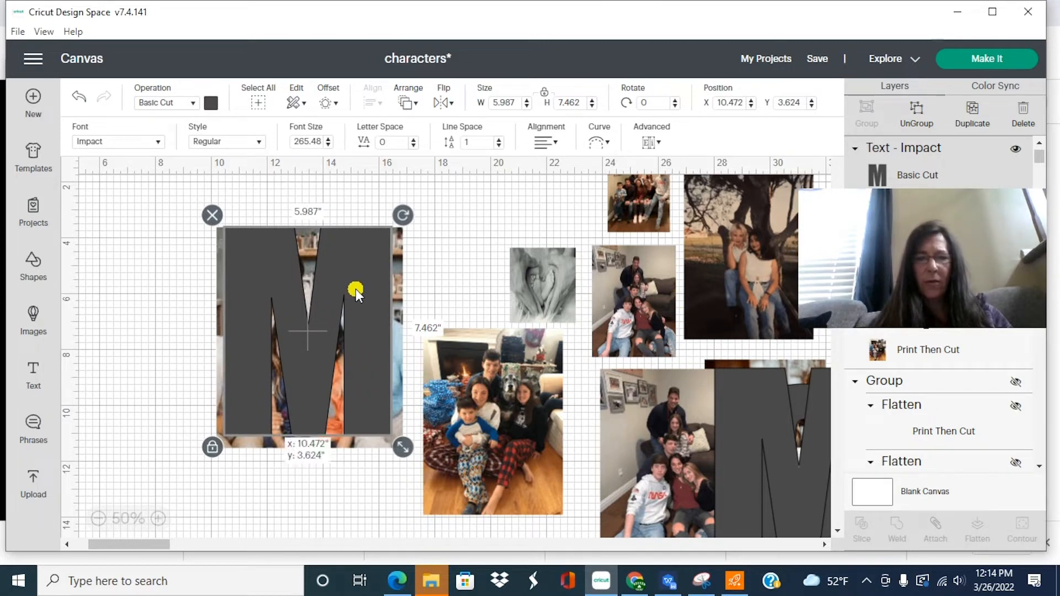
click(972, 110)
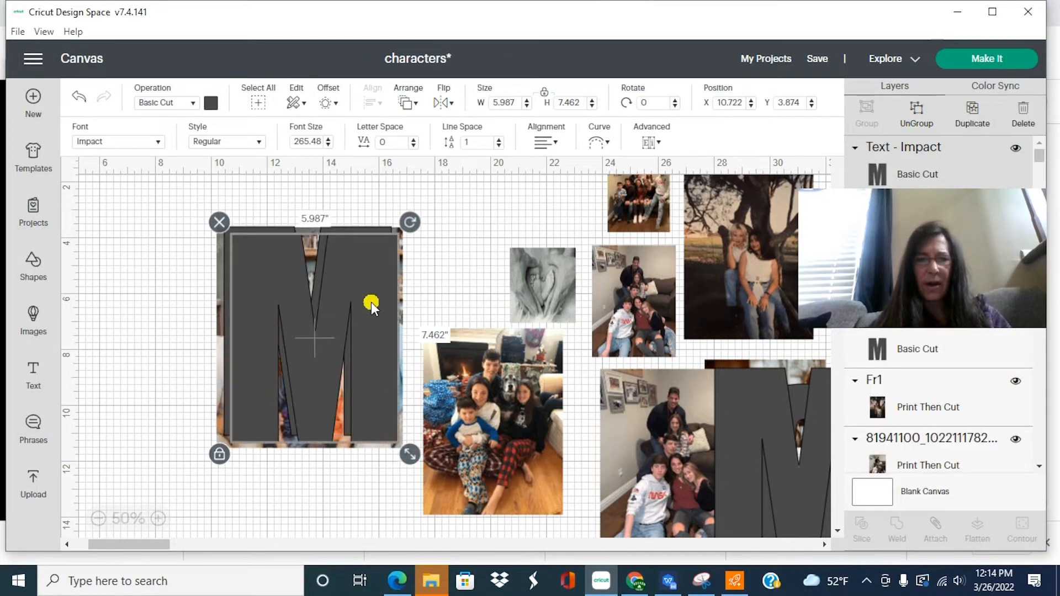
drag(366, 302, 648, 274)
click(397, 249)
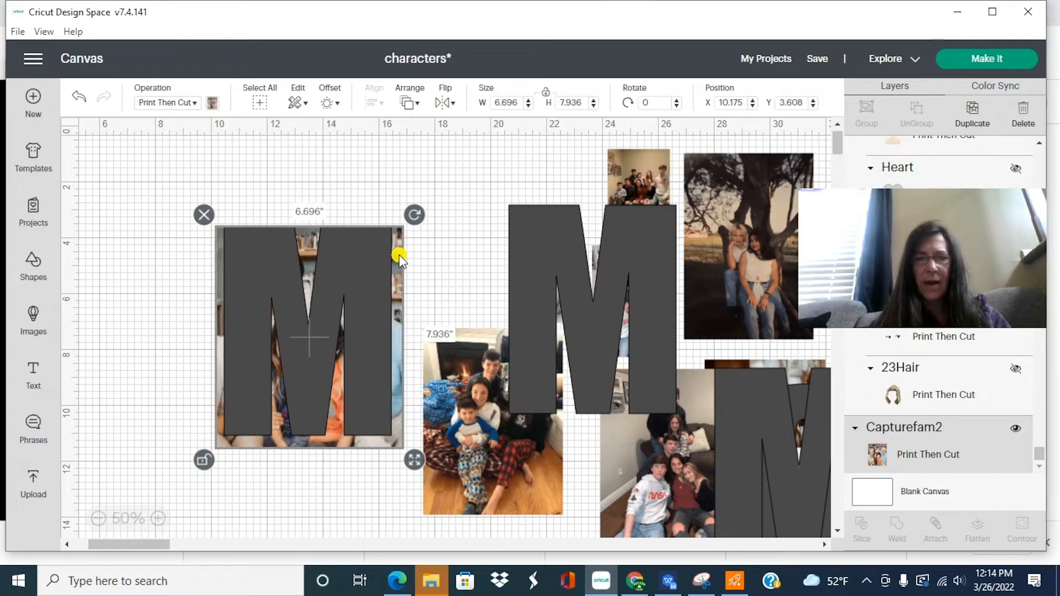
click(967, 111)
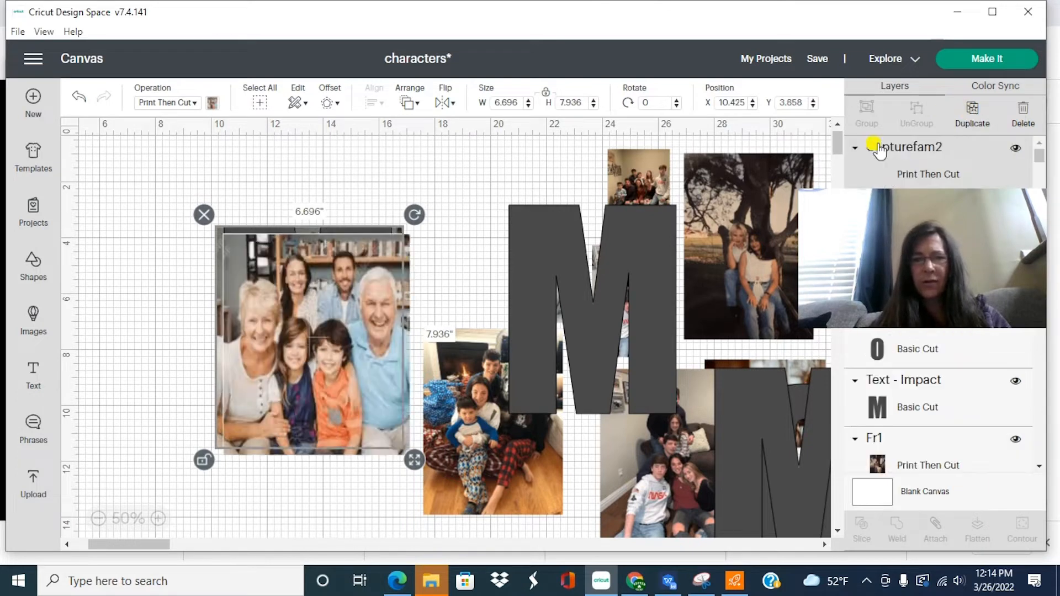
drag(379, 314, 653, 290)
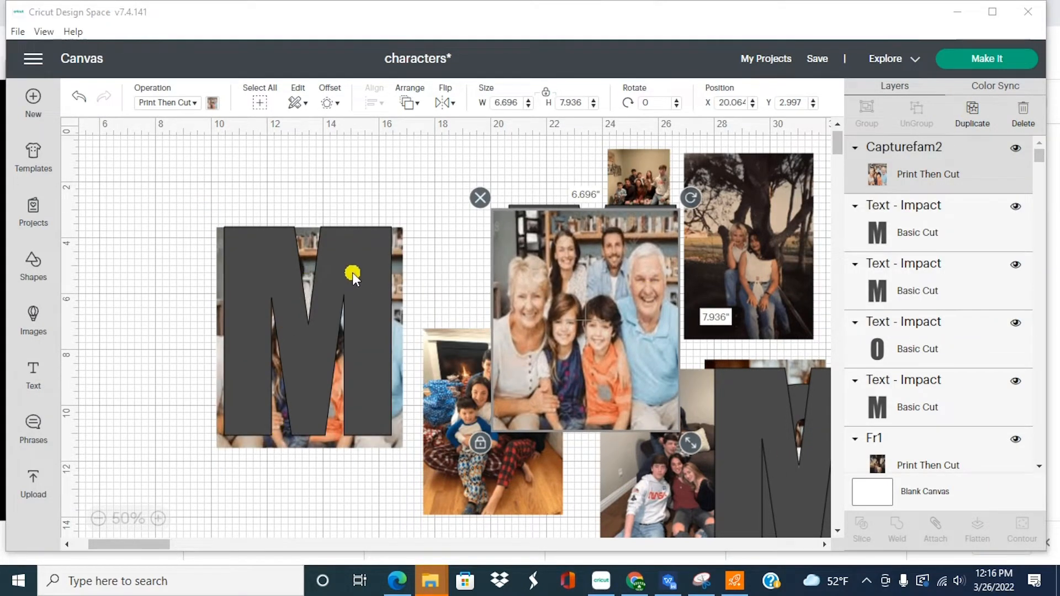
- Select the original letter M together with the family photo behind it and slice them
click(352, 273)
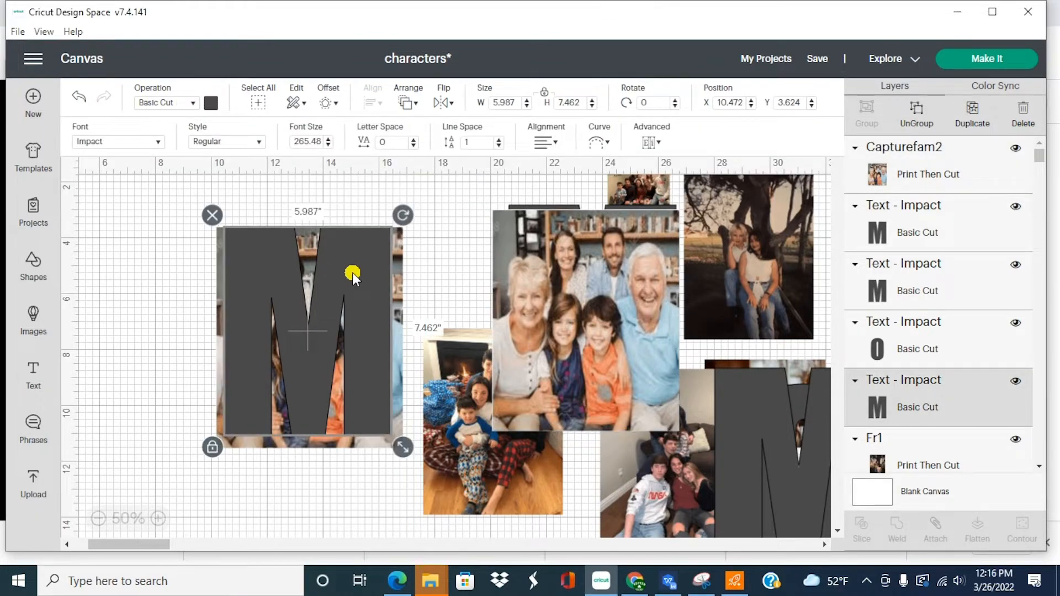
shift+click(396, 286)
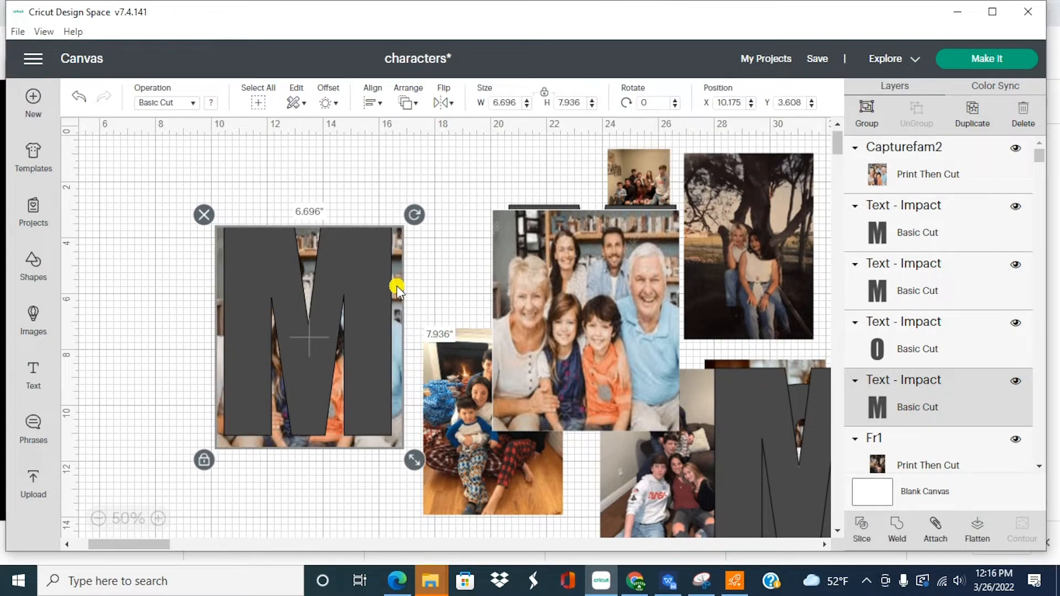
click(862, 529)
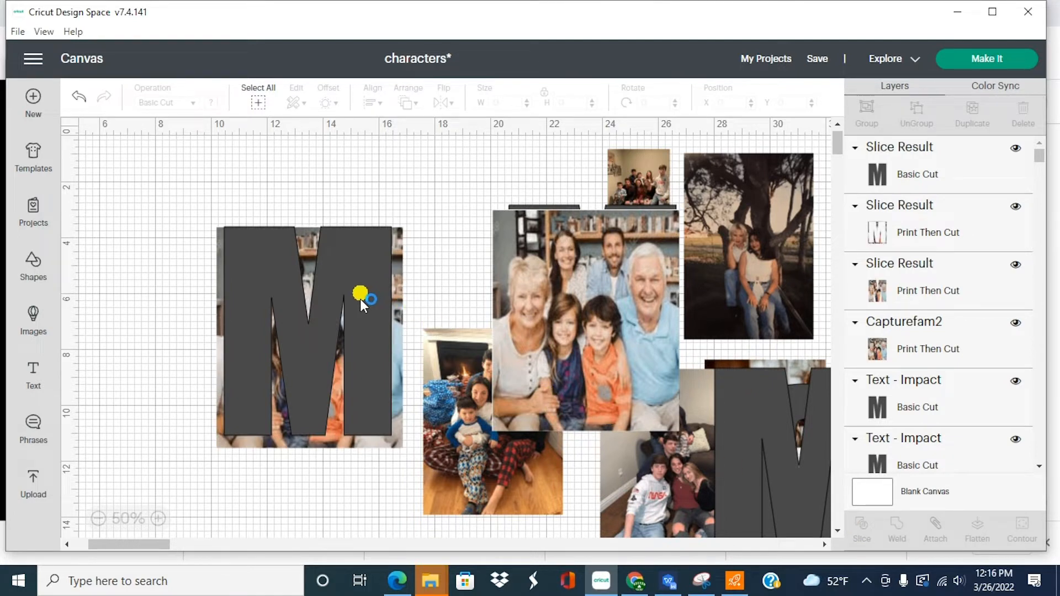
- Pull the slice results apart, keeping the photo-filled M and deleting the leftover photo background and the solid M
drag(360, 293, 563, 274)
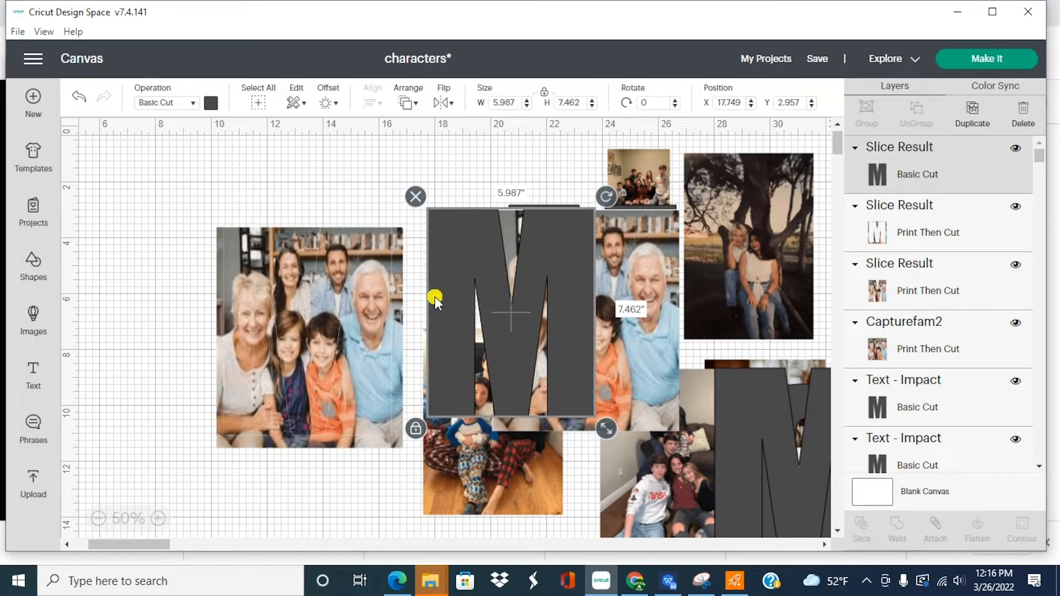
click(218, 246)
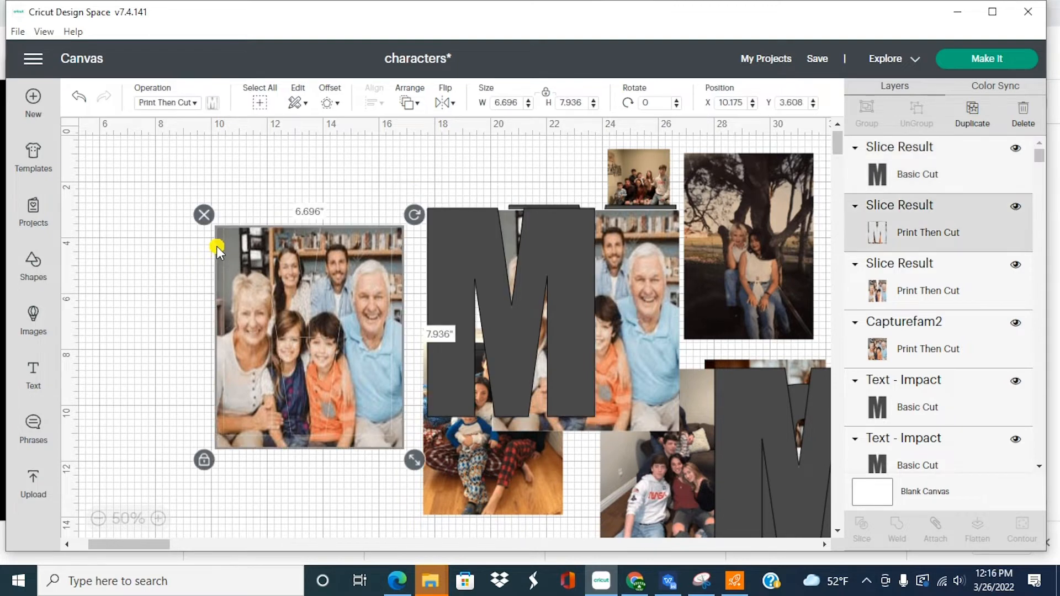
click(202, 214)
drag(250, 300, 183, 259)
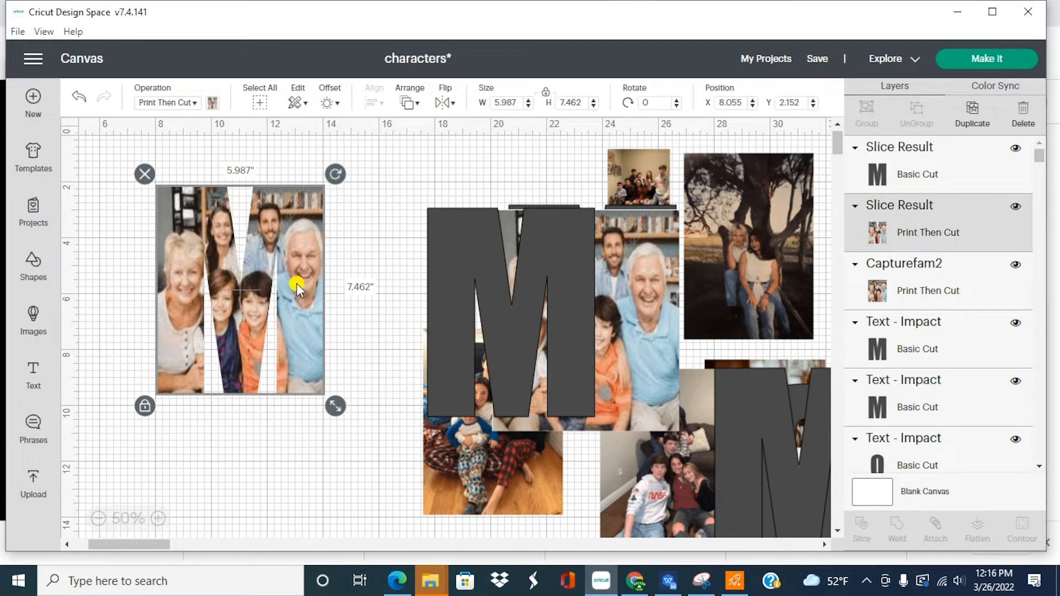
drag(297, 283, 269, 274)
drag(479, 260, 384, 265)
click(322, 199)
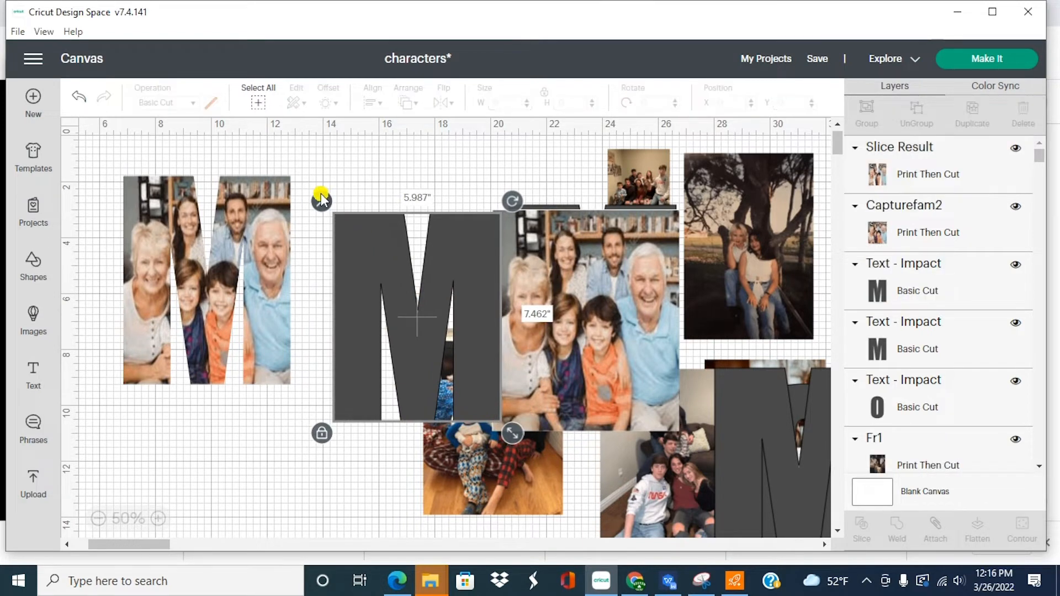
- Delete the spare copies of the family photo and the solid letter M
drag(569, 255, 445, 228)
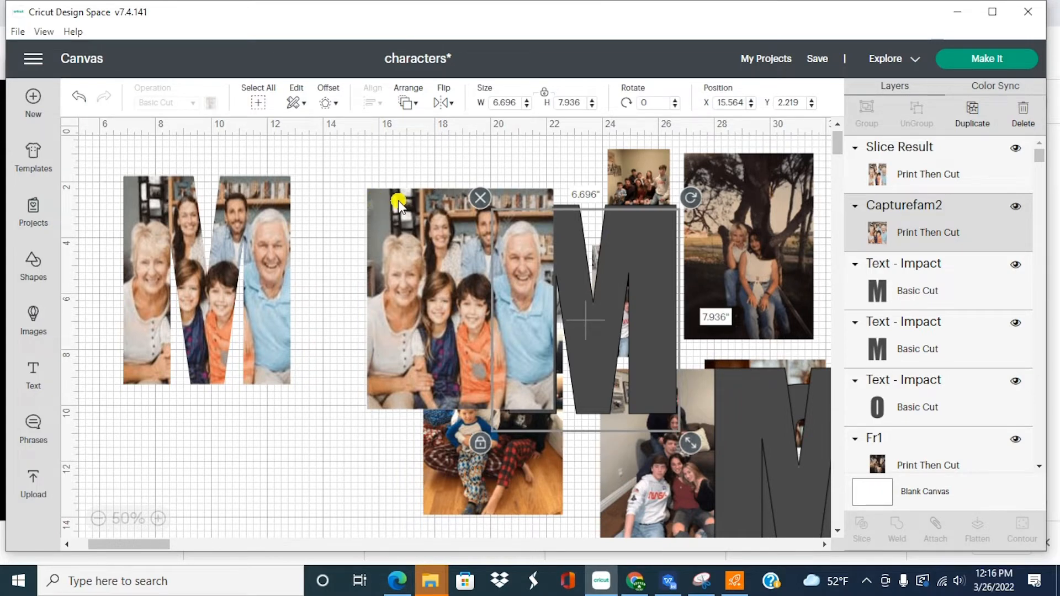
drag(398, 201, 374, 209)
click(332, 181)
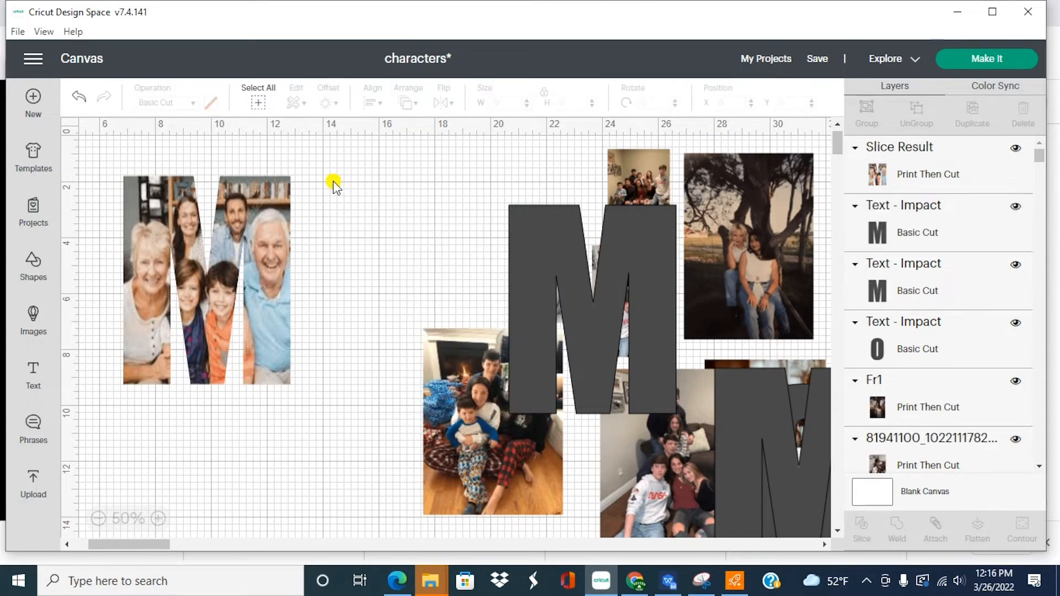
click(556, 239)
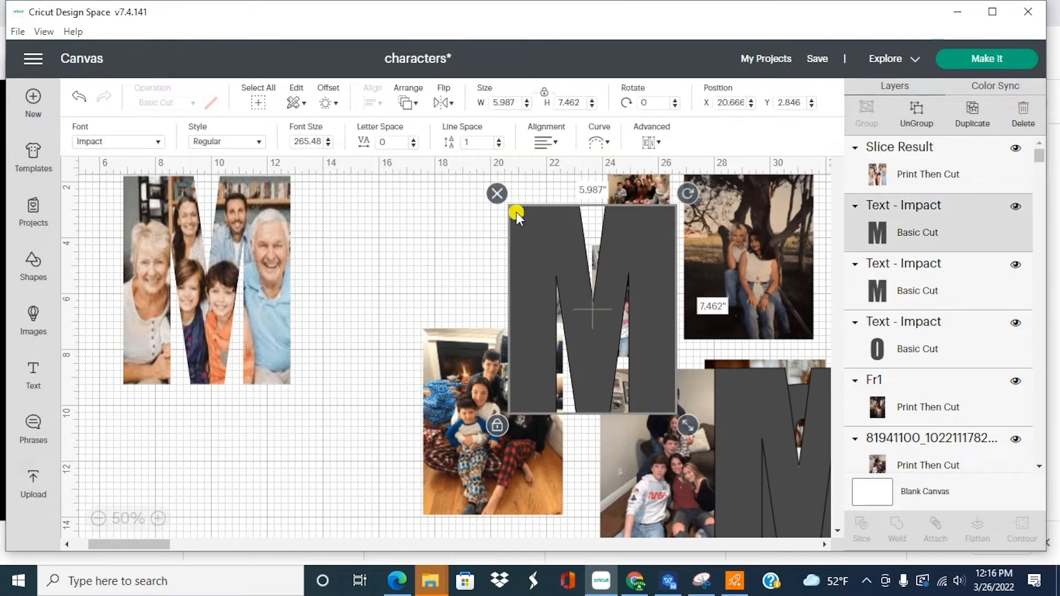
key(Delete)
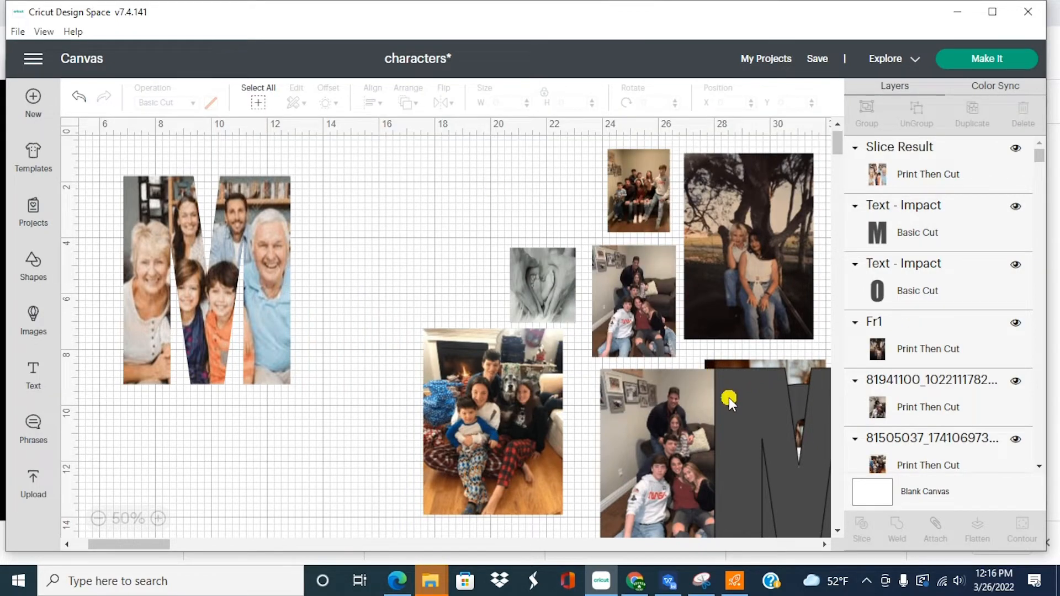
- Clear the other letters aside to place the solid letter O in open canvas space, and move the fireplace family photo onto it
drag(736, 401, 804, 390)
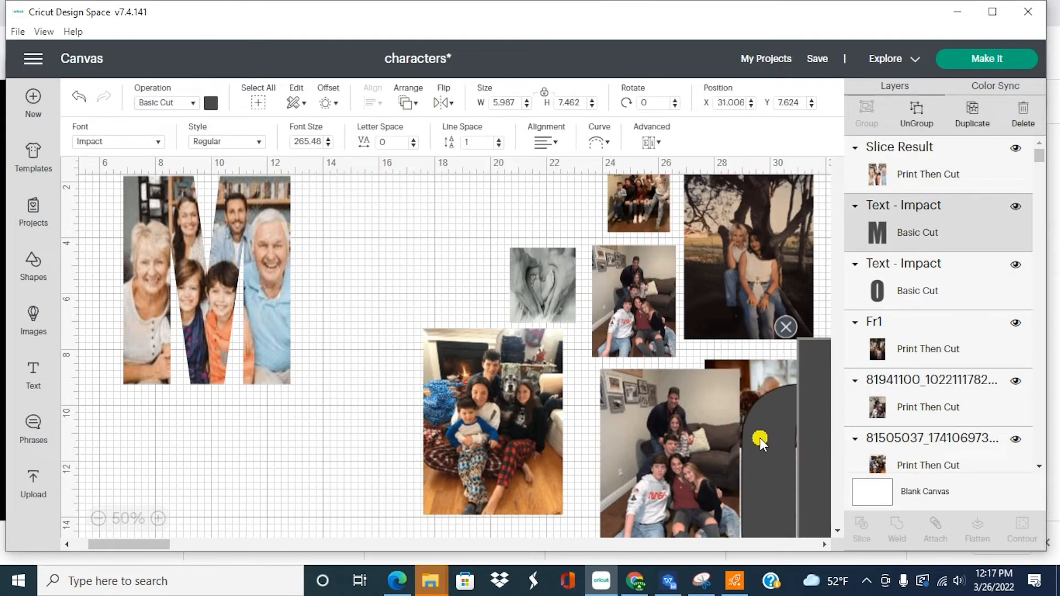
drag(760, 438, 340, 263)
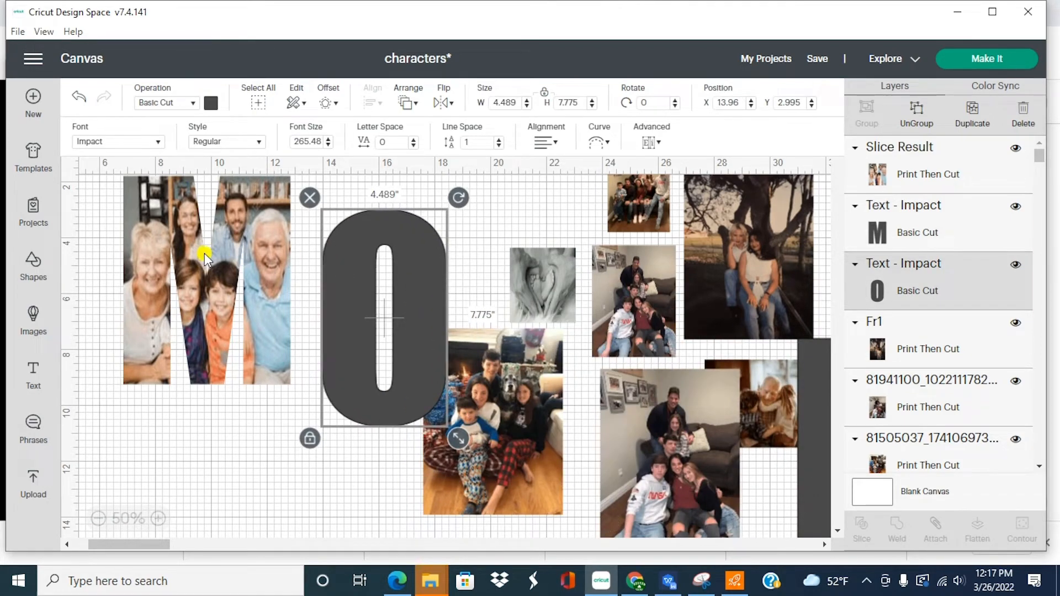
drag(204, 253, 10, 353)
drag(326, 334, 253, 375)
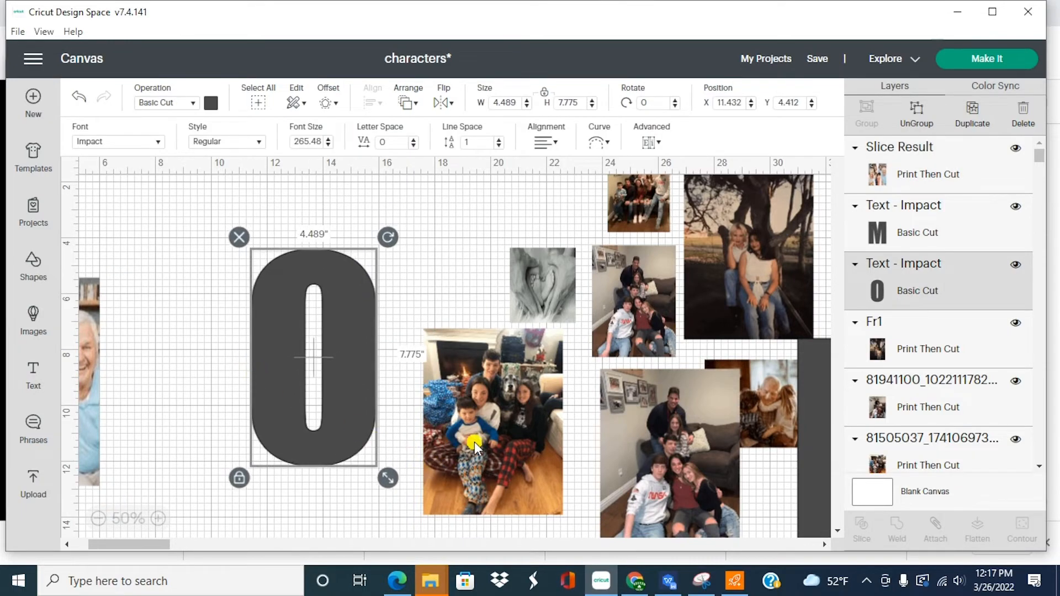
drag(474, 441, 299, 366)
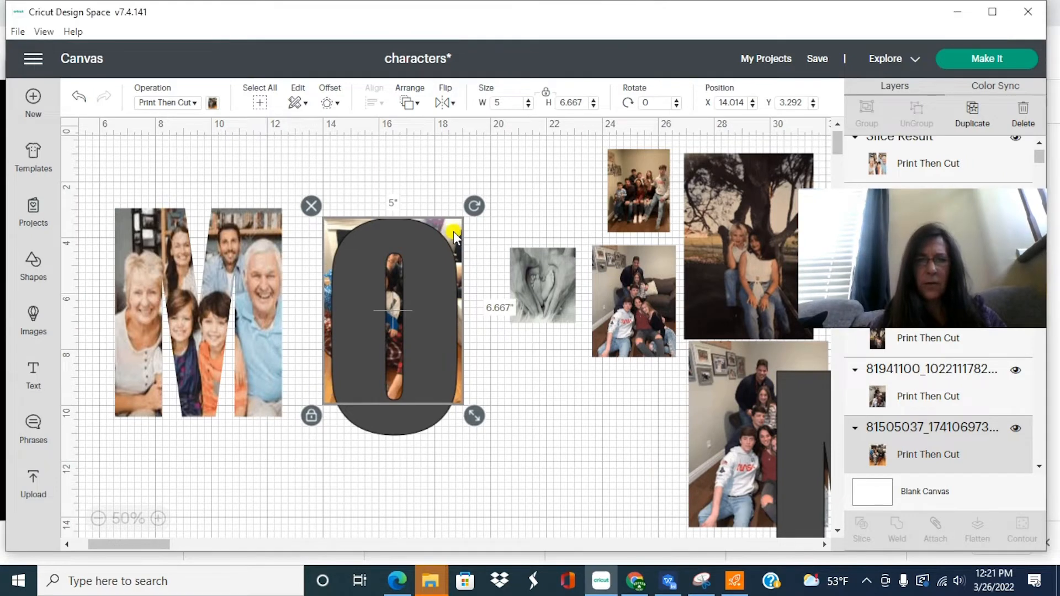
- Bring the solid letter O to the front of the stacking order, above the fireplace photo
click(453, 230)
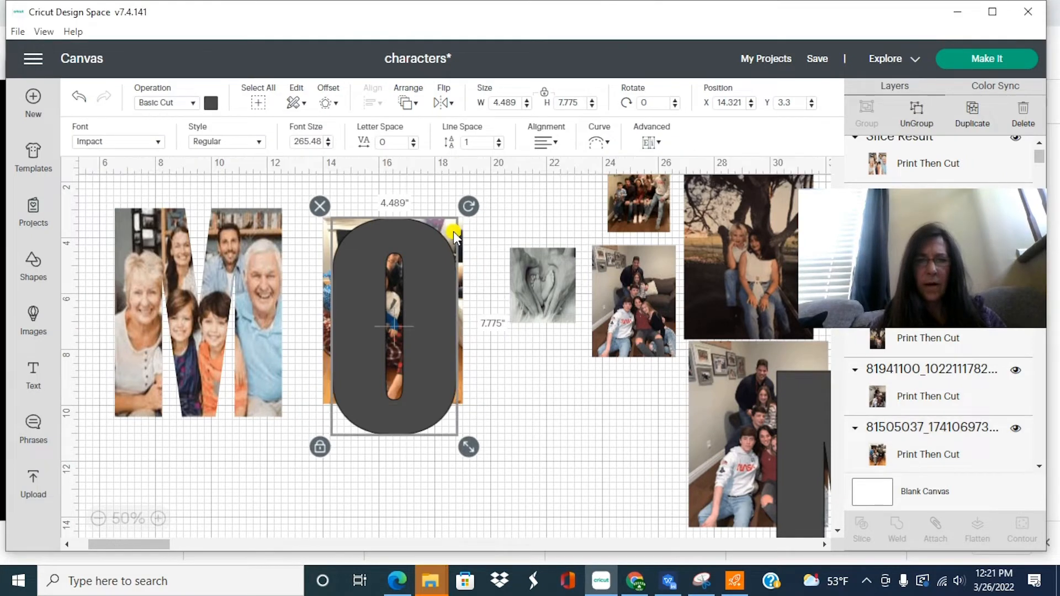
click(407, 102)
click(442, 186)
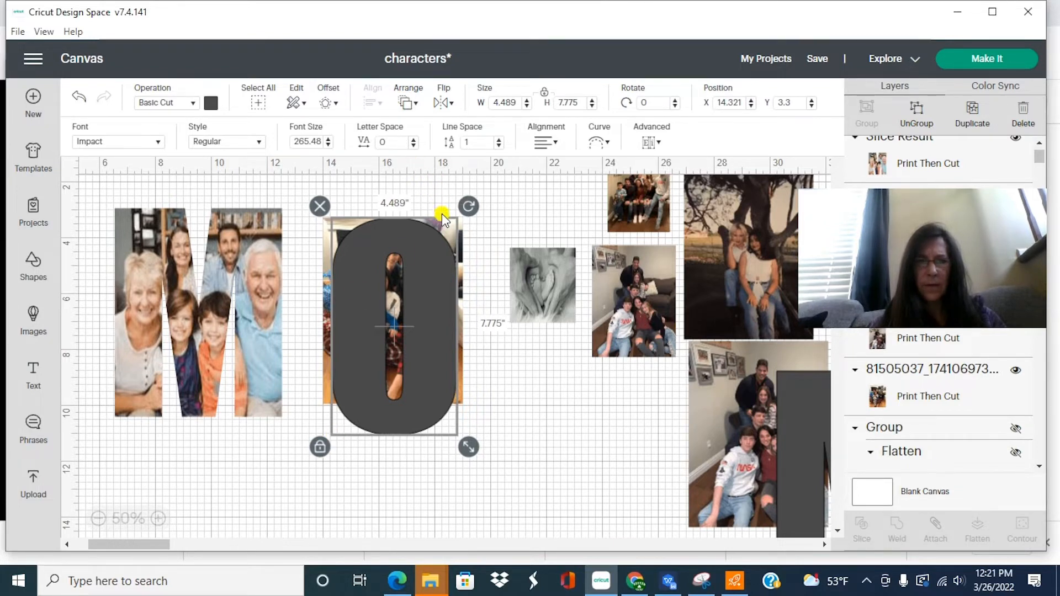
click(407, 103)
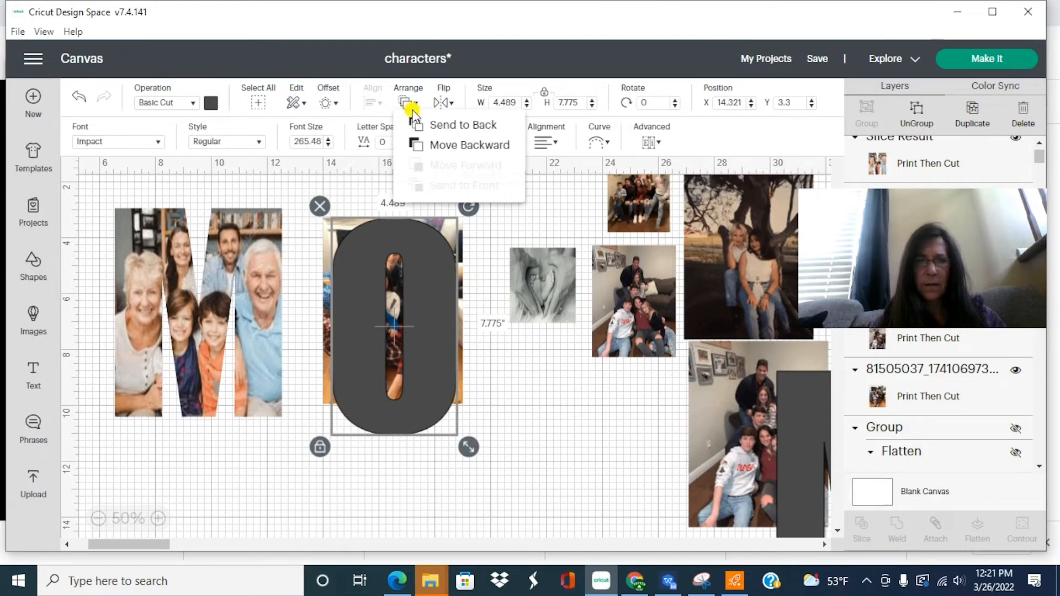
click(433, 302)
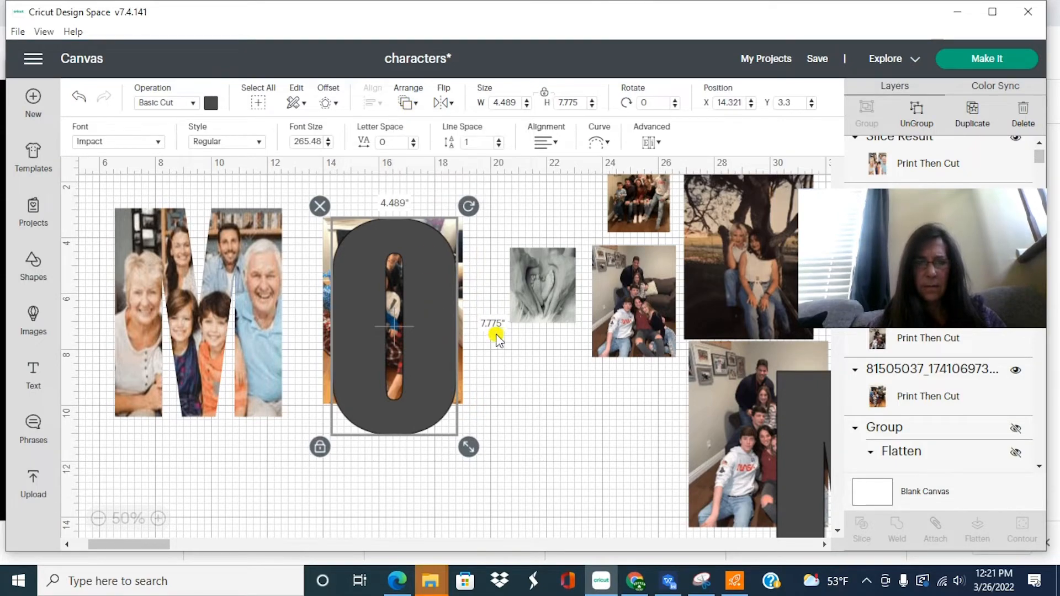
- Shift the solid letter O slightly up and left over the fireplace photo and send it to the back
click(495, 331)
click(440, 324)
mouse_move(440, 325)
mouse_down()
mouse_move(498, 325)
mouse_move(432, 312)
mouse_up()
click(407, 103)
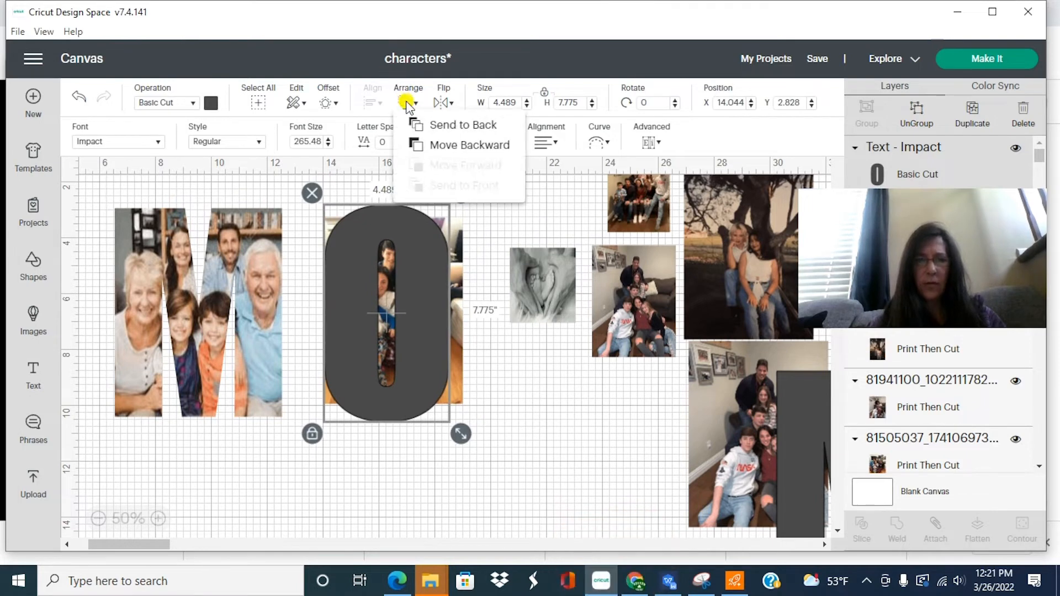
click(442, 126)
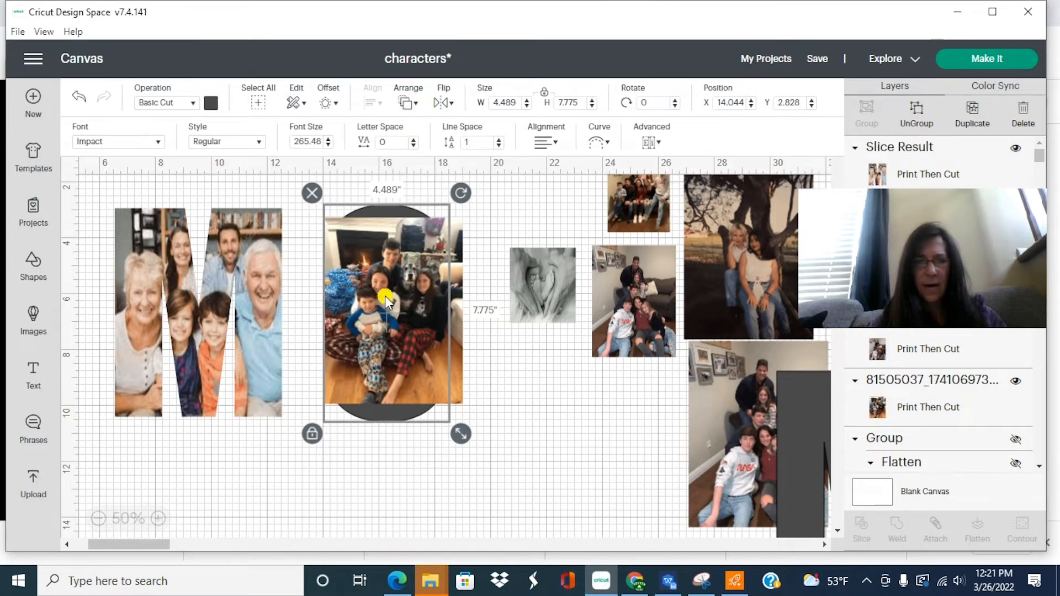
- Enlarge the fireplace photo to about 6.27 by 8.36 inches to cover the letter O, and send the photo to the back
drag(386, 296, 382, 272)
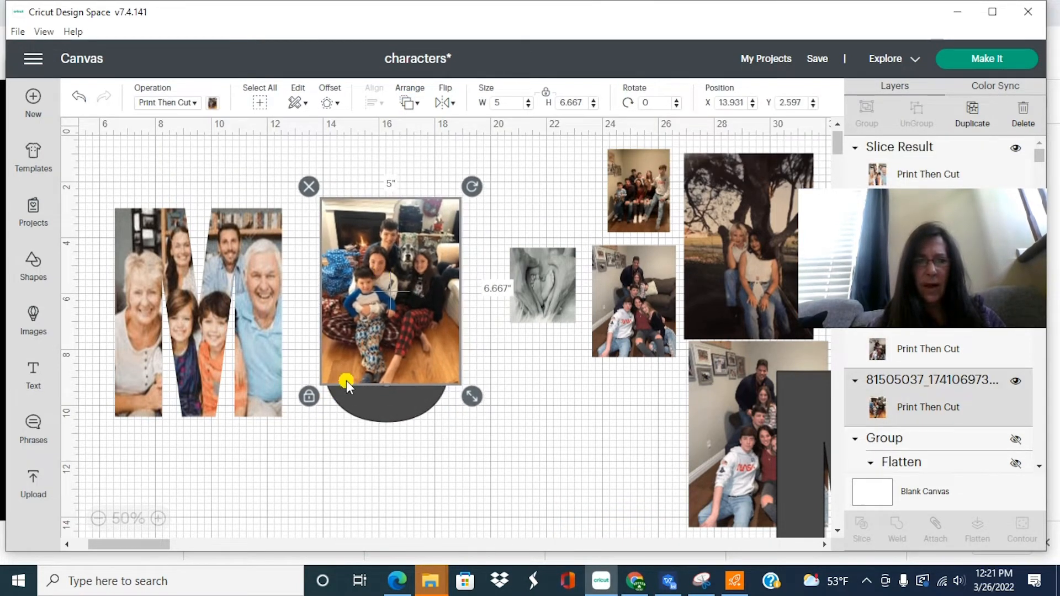
drag(473, 397, 482, 437)
drag(426, 366, 419, 370)
click(408, 102)
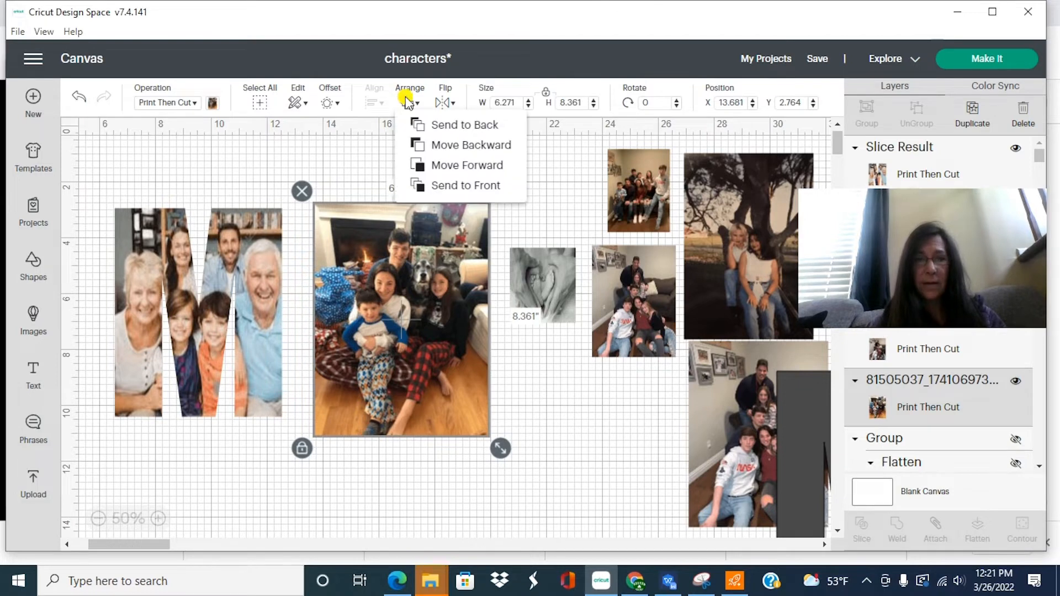
click(445, 128)
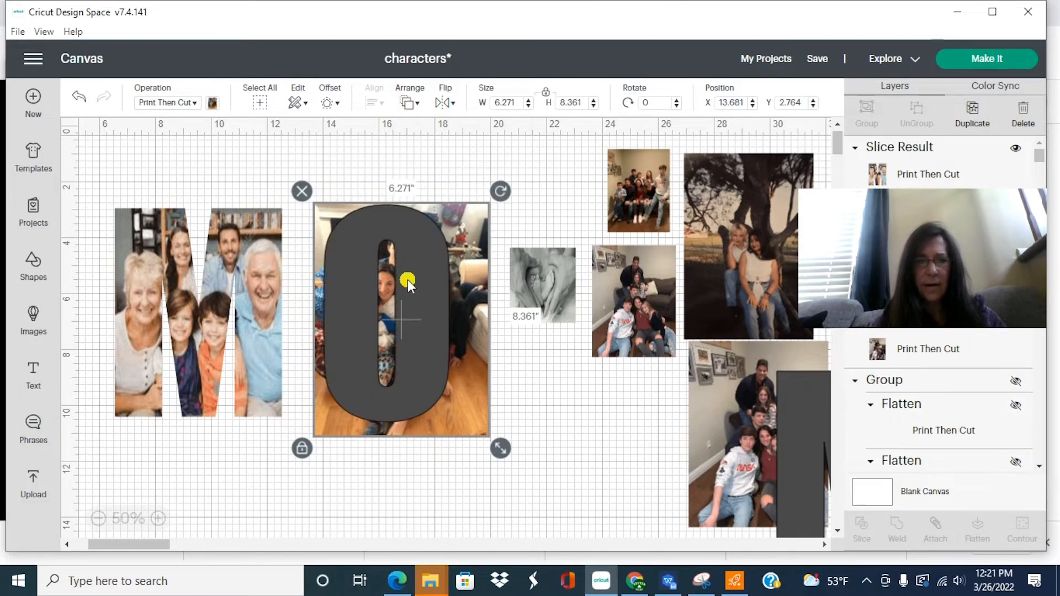
- Shift the solid letter O right over the people in the fireplace photo and try slicing the two together
drag(409, 277, 435, 275)
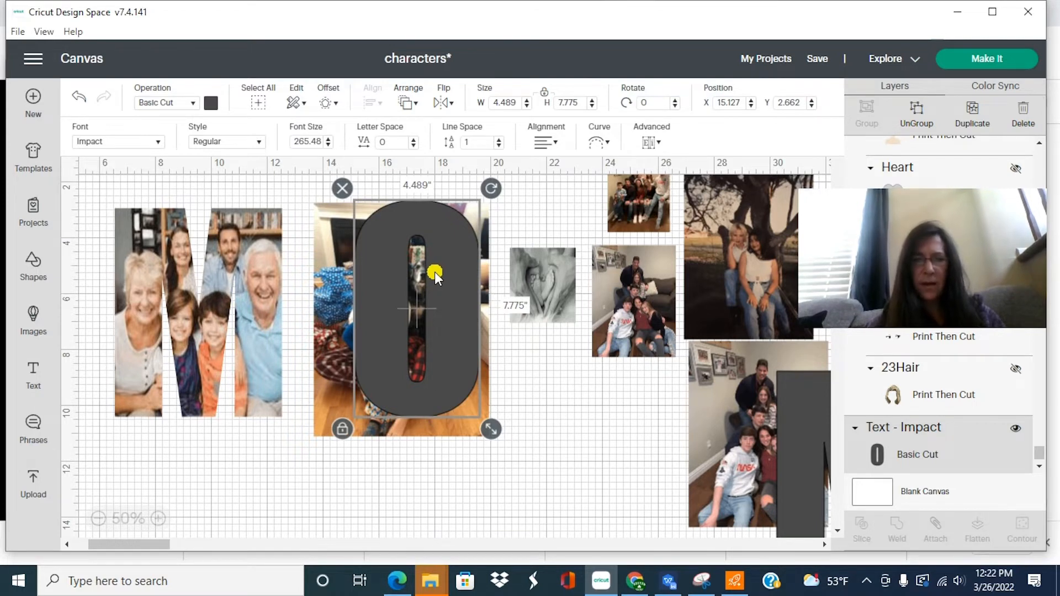
shift+click(331, 284)
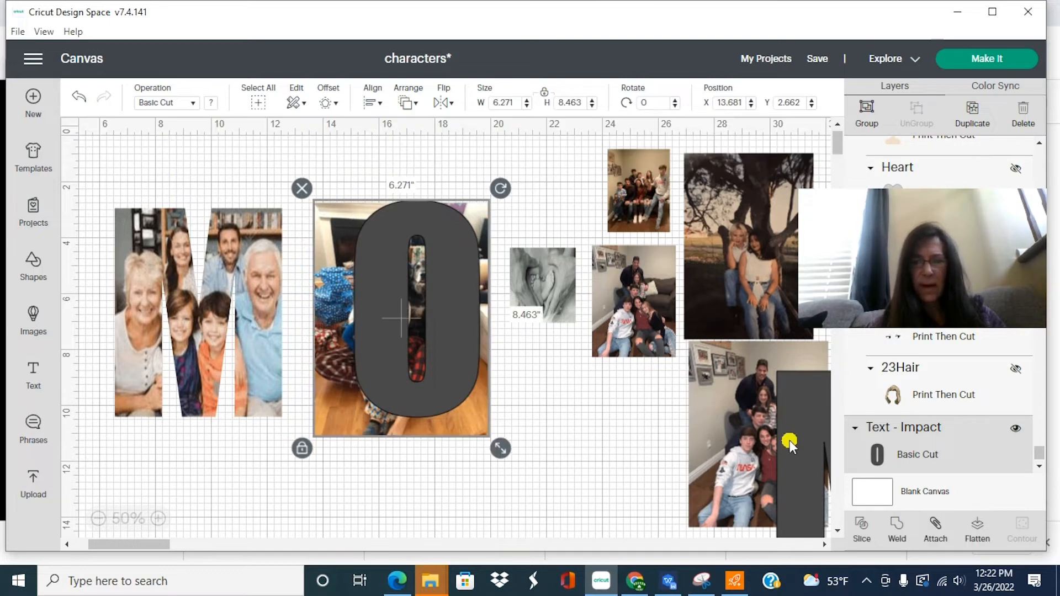
click(863, 527)
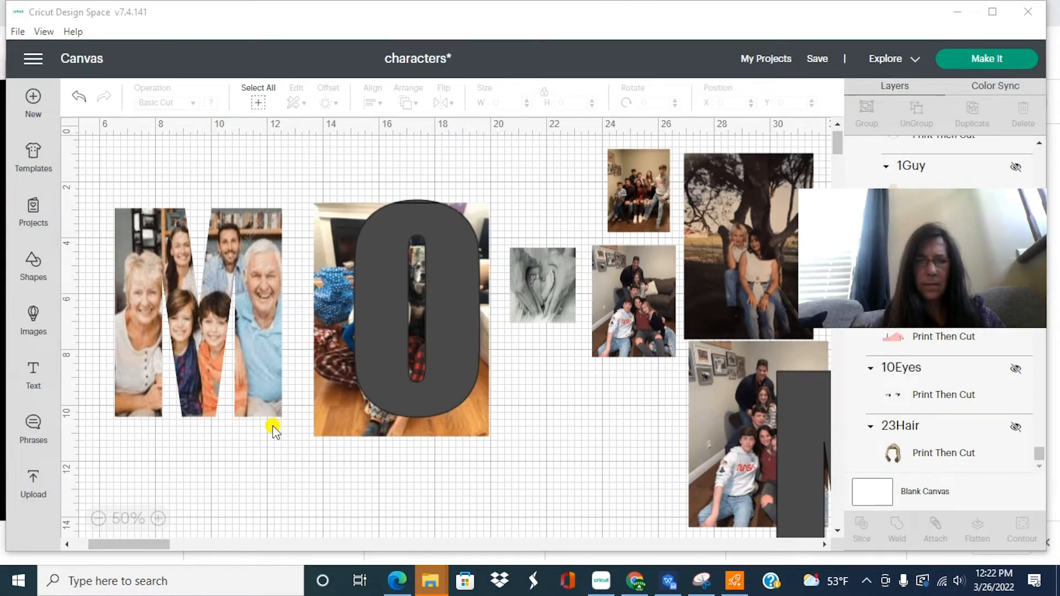
- Undo the slice of the letter O and the fireplace photo
click(383, 253)
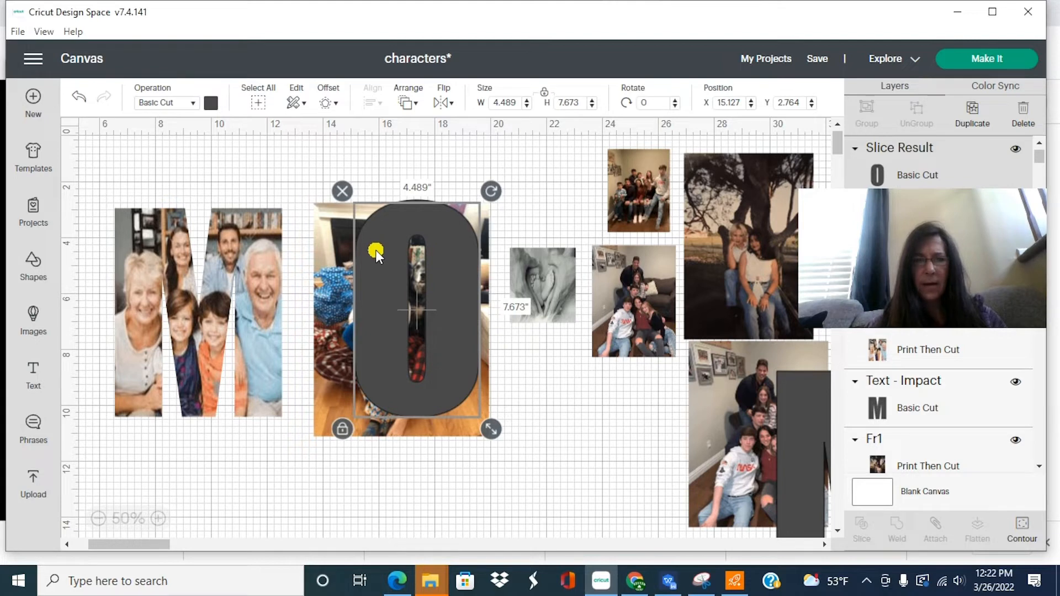
click(529, 180)
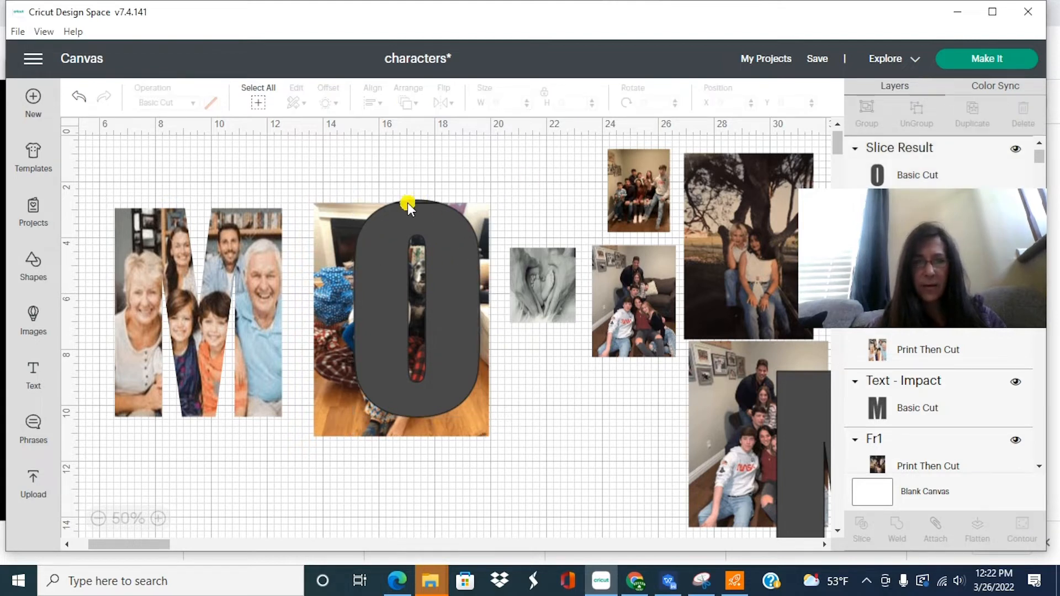
click(78, 99)
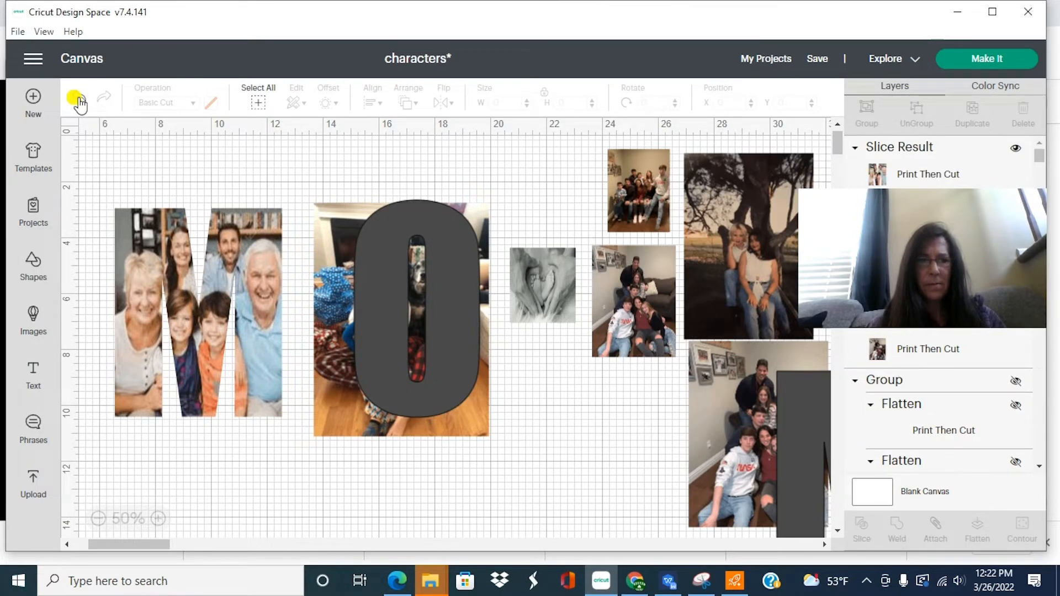
- Move the solid letter O down so it lies fully inside the fireplace photo, and select both together
drag(390, 237, 388, 310)
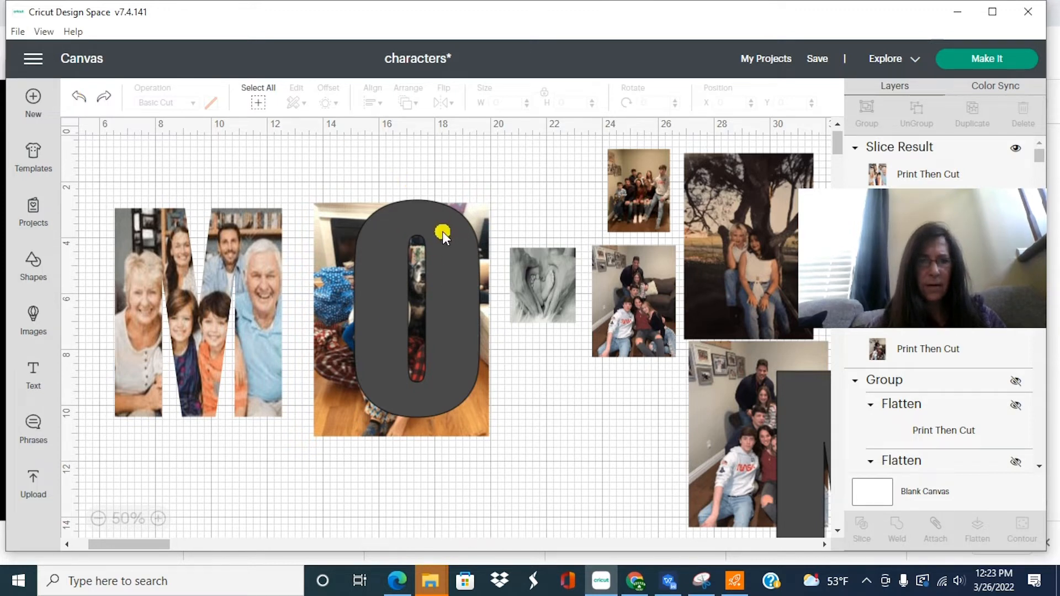
drag(442, 231, 405, 231)
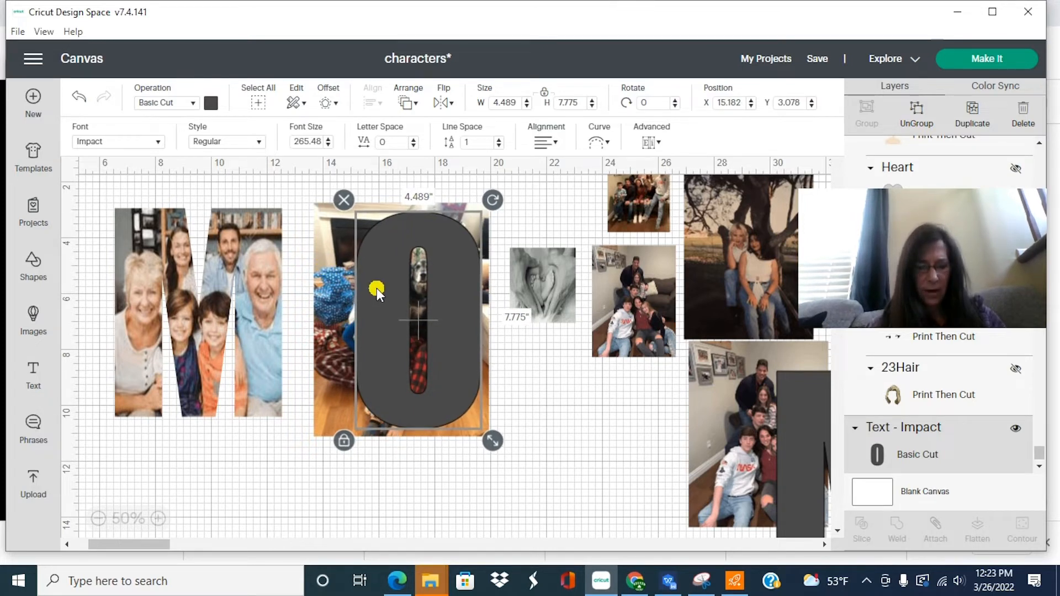
shift+click(325, 287)
- Decline turning on Sticky Keys
key(shift)
key(shift)
key(shift)
key(shift)
key(shift)
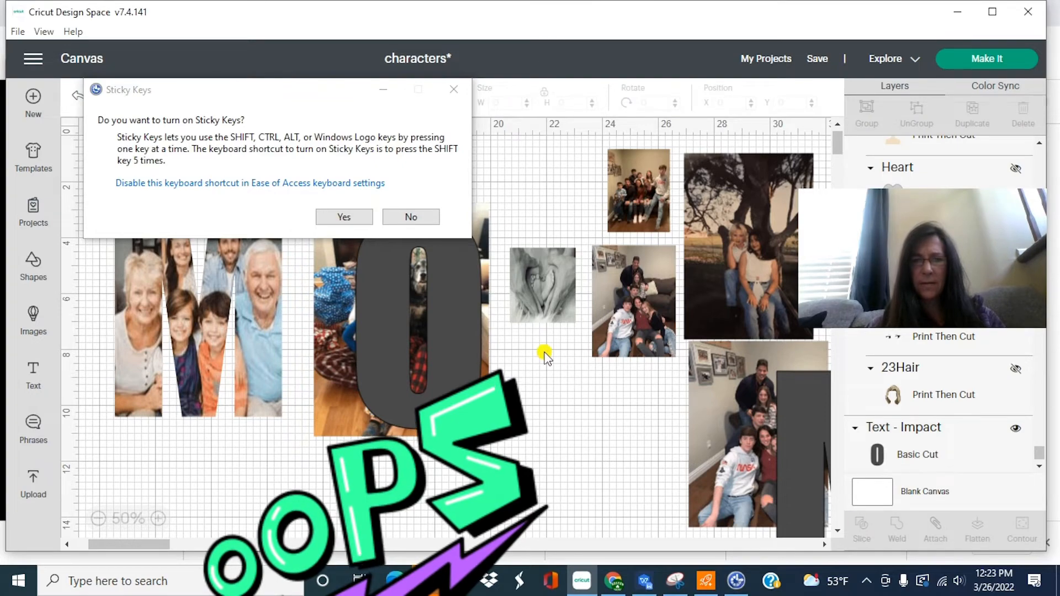
click(411, 216)
- Slice the solid O with the fireplace photo, and delete the solid O and leftover photo background so only the photo-filled O remains
key(Delete)
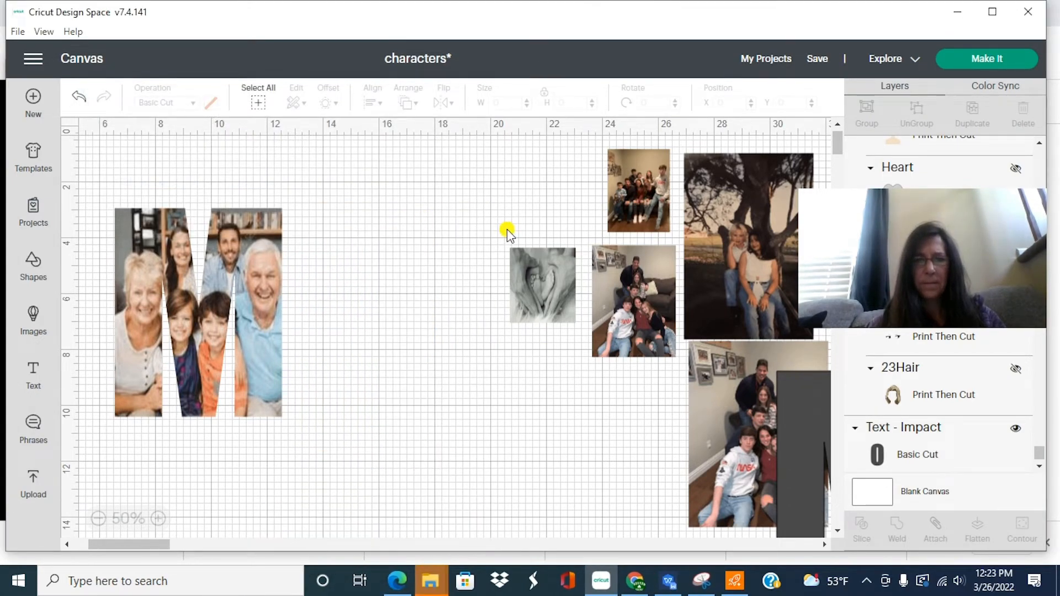
key(ctrl+z)
click(438, 245)
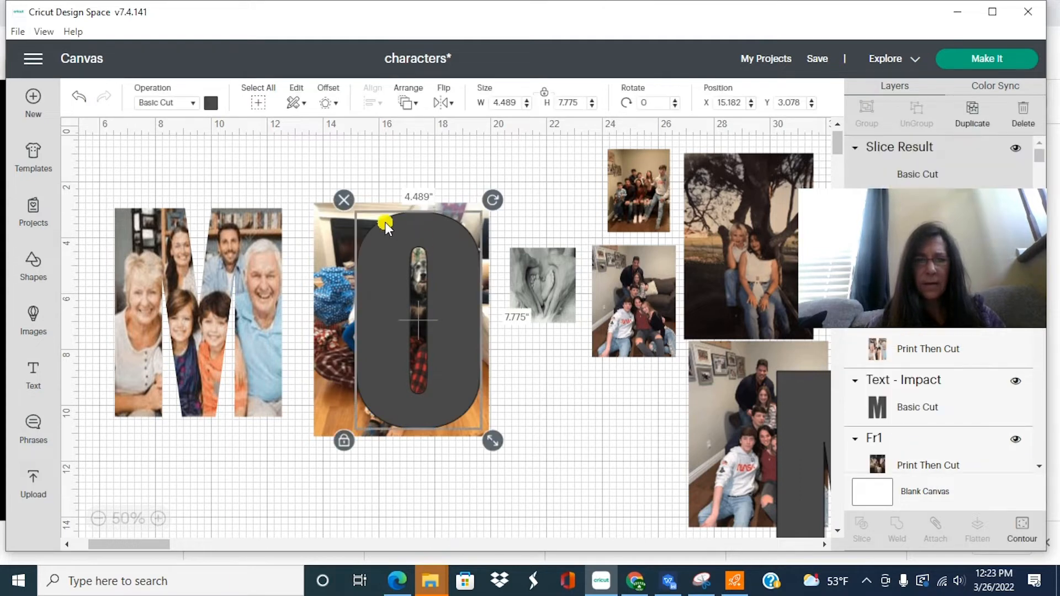
click(343, 198)
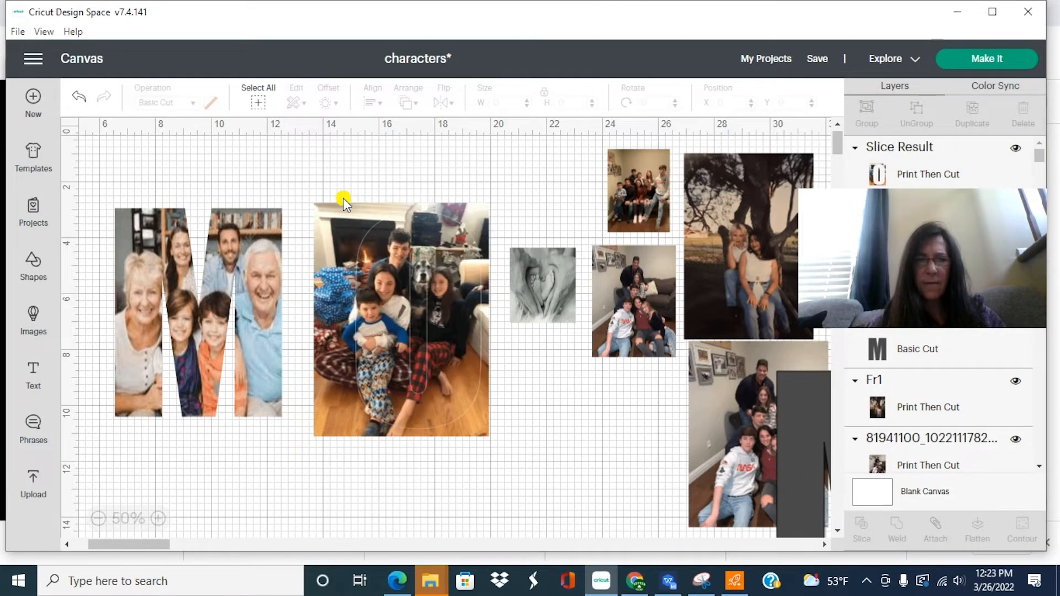
click(330, 230)
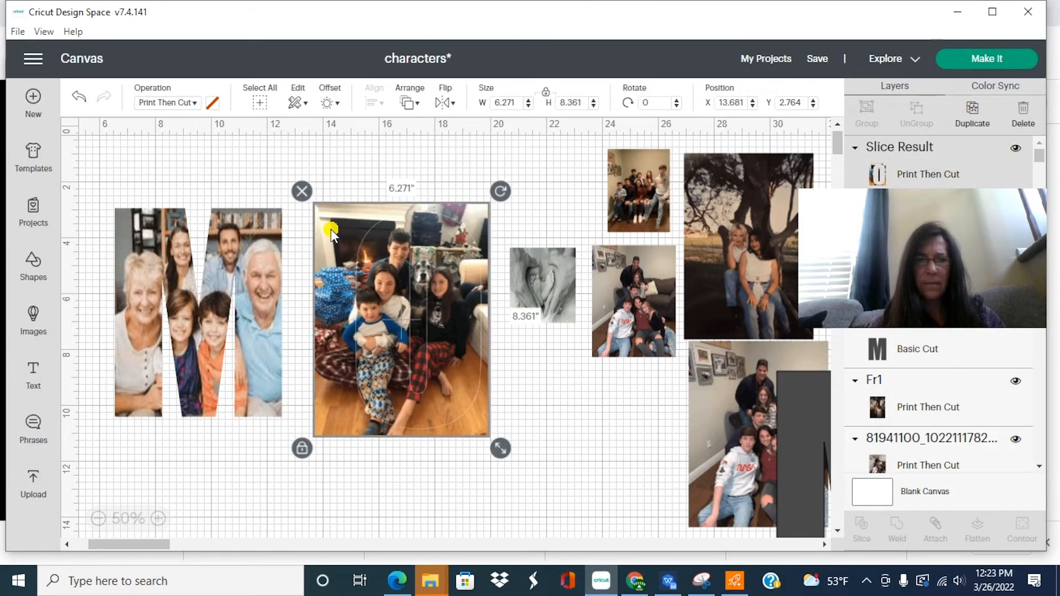
click(302, 191)
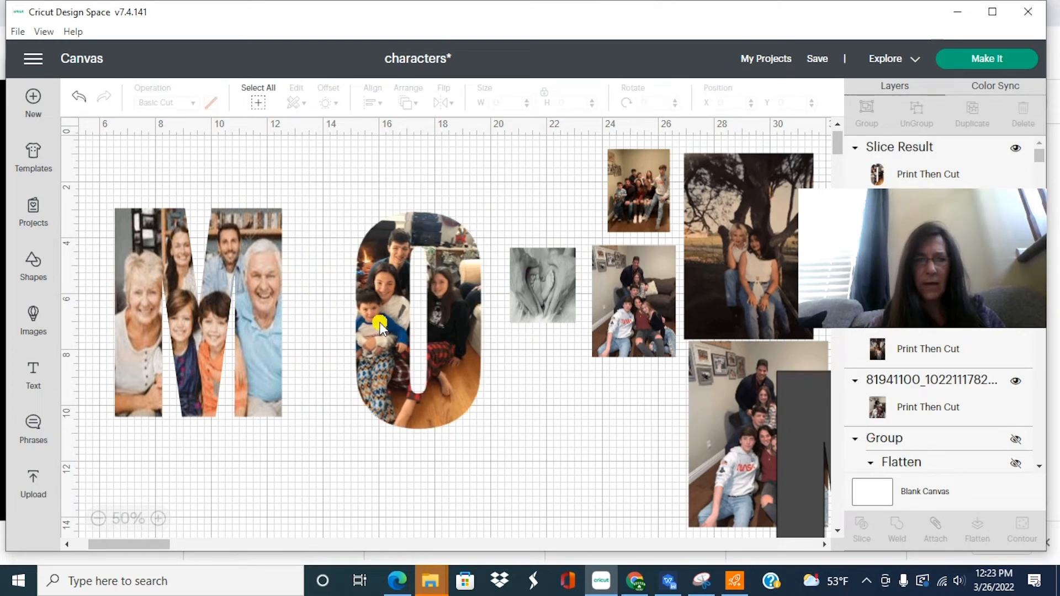
- Move the photo-filled O against the photo-filled M, and bring the spare solid letter M into the open canvas space
drag(380, 325, 234, 307)
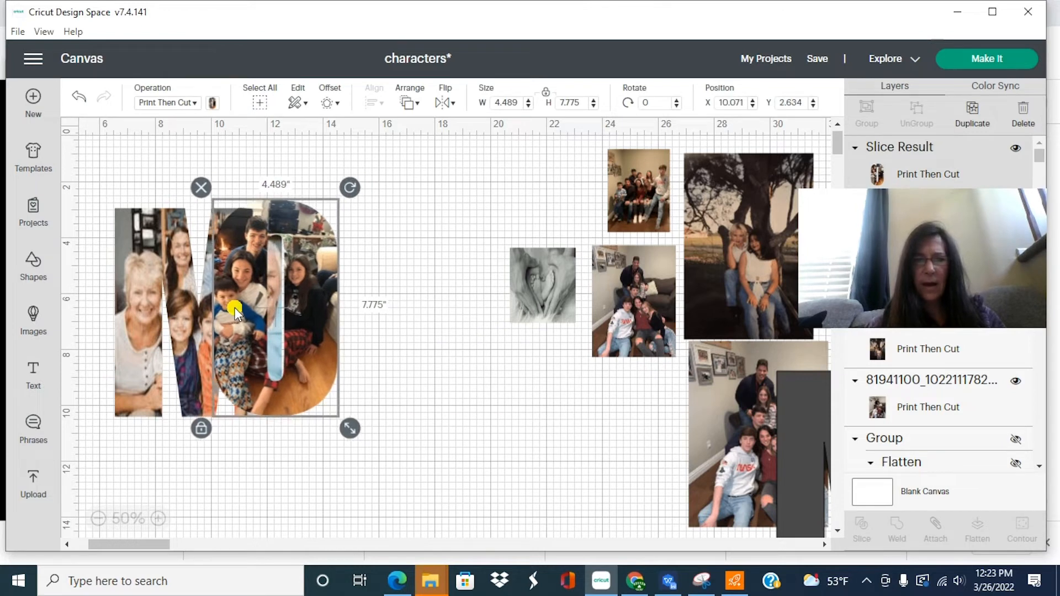
click(781, 407)
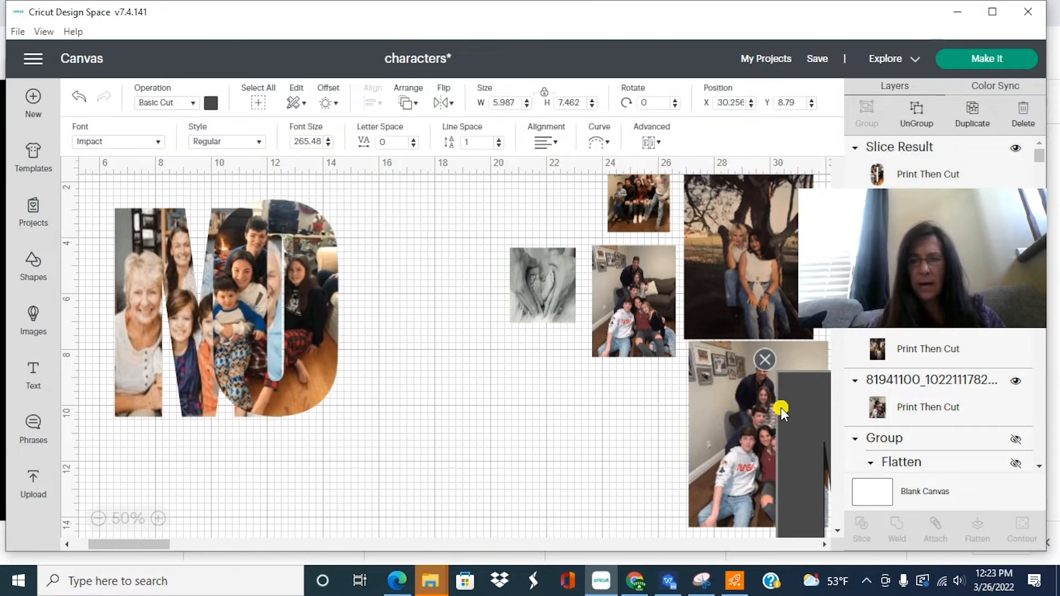
drag(780, 408, 379, 268)
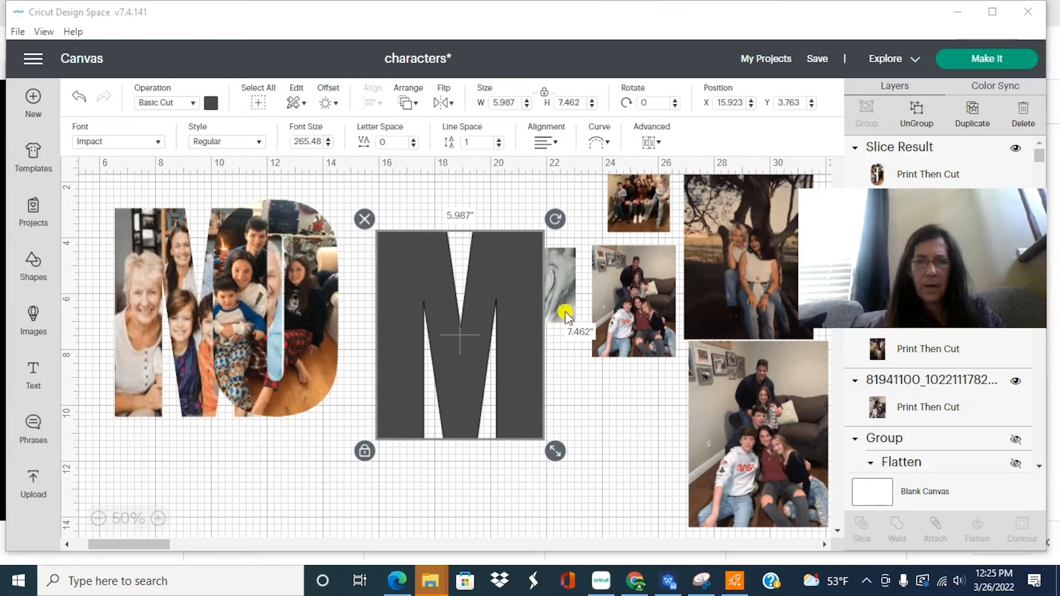
- Place the small group photo with the plain wall onto the solid M, and move the couch and black-and-white photos out of the way
click(624, 281)
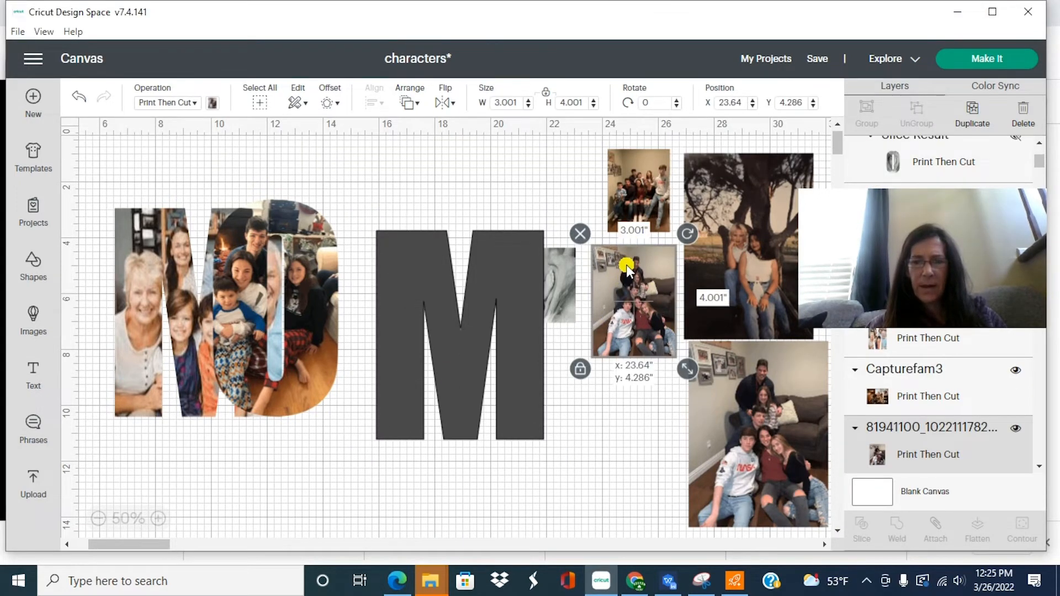
drag(626, 264, 703, 288)
click(641, 190)
drag(641, 191, 430, 238)
click(563, 277)
drag(561, 276, 716, 260)
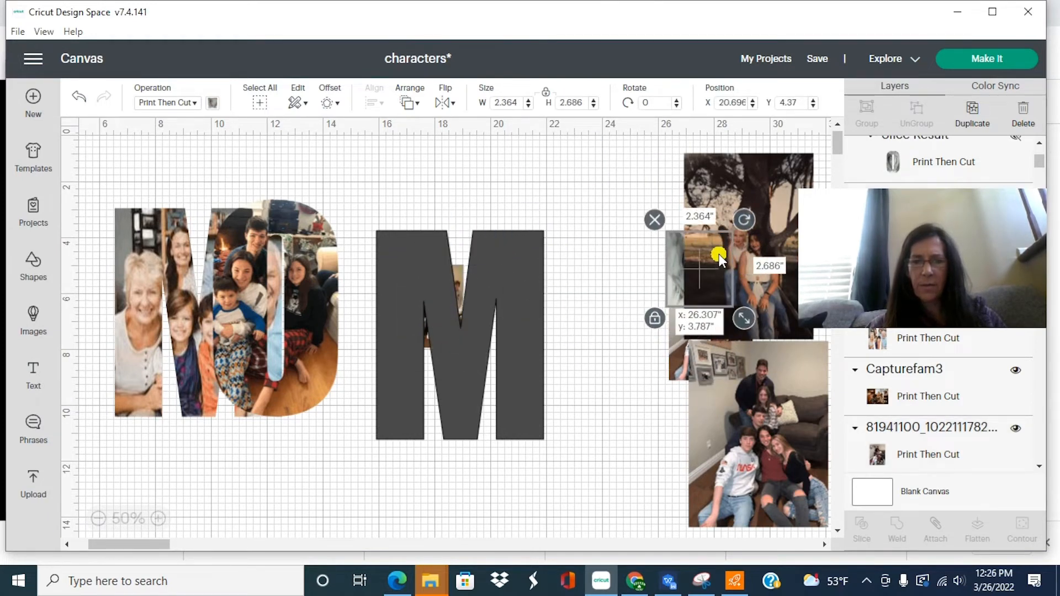
- Send the solid letter M to the back, behind the group photo
click(457, 275)
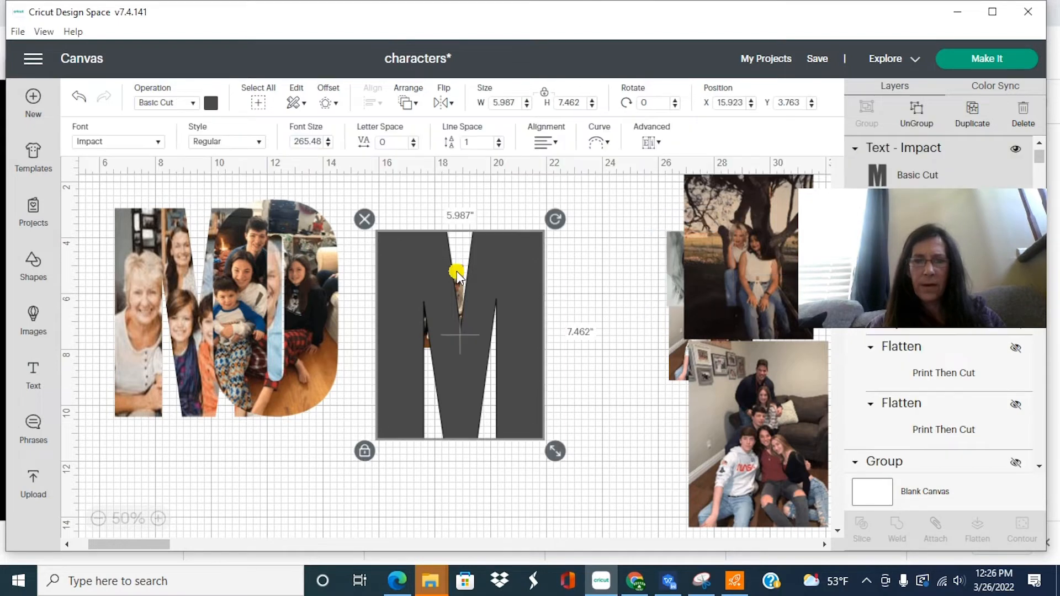
click(406, 102)
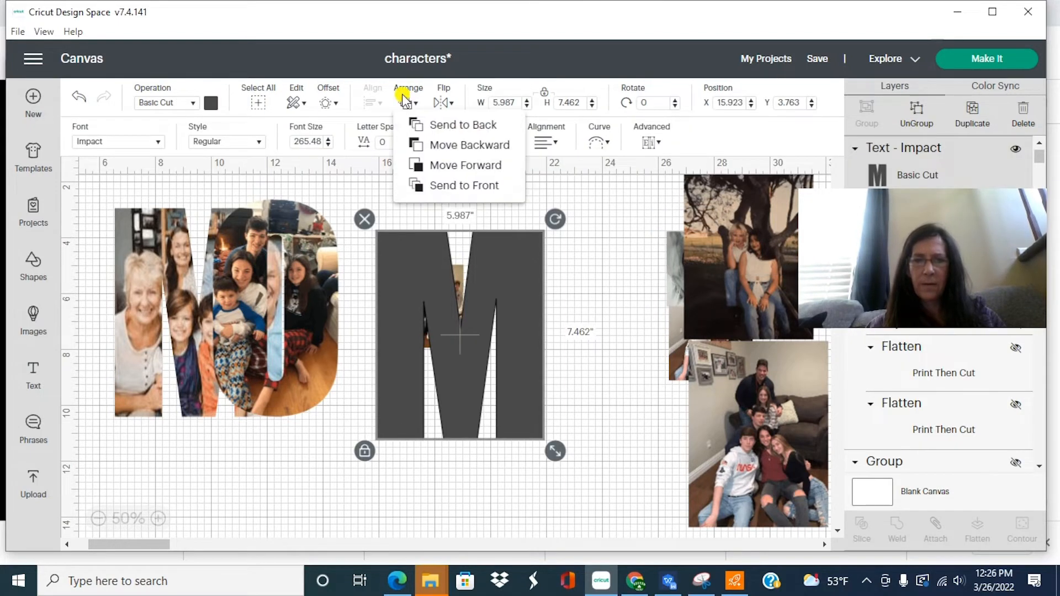
click(426, 124)
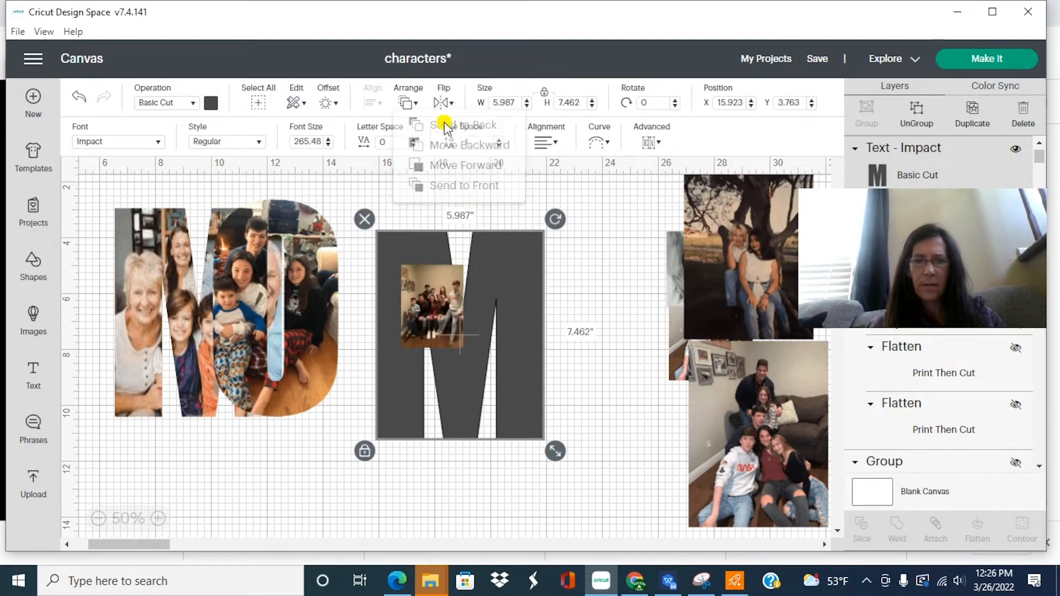
- Move the small group photo to the solid M's upper corner, enlarge it to about 6.5 by 8.7 inches, and send it behind the letter
click(414, 295)
mouse_move(407, 280)
mouse_down()
mouse_move(396, 259)
mouse_move(403, 267)
mouse_up()
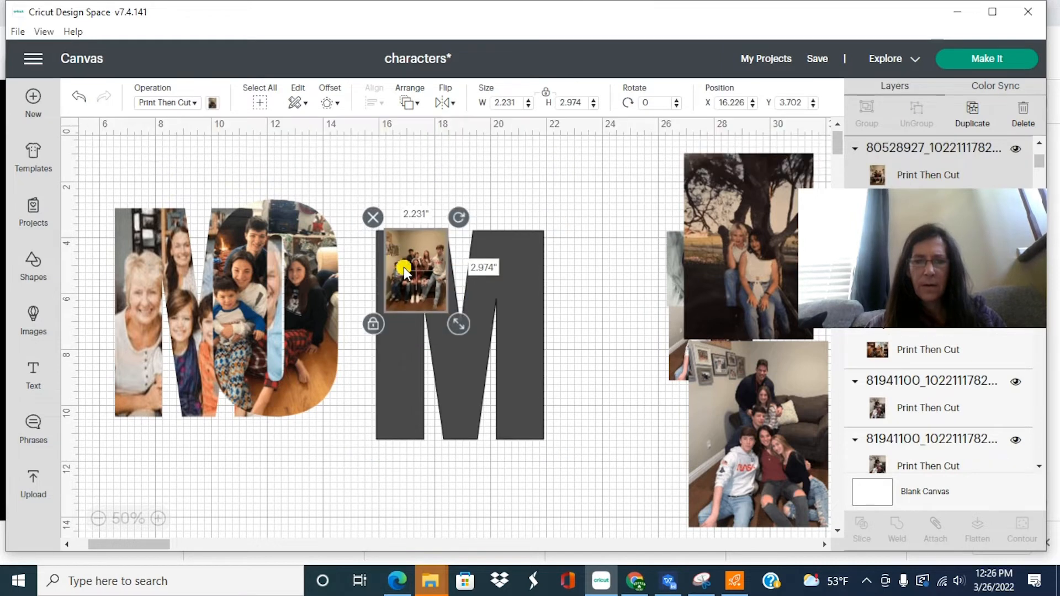
drag(453, 323, 520, 425)
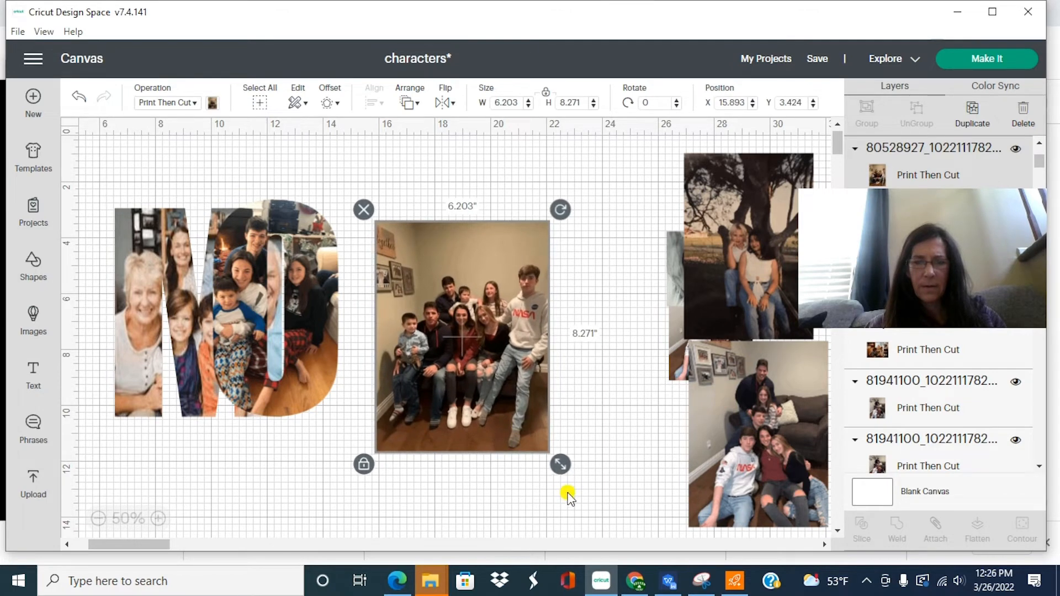
drag(559, 465, 567, 477)
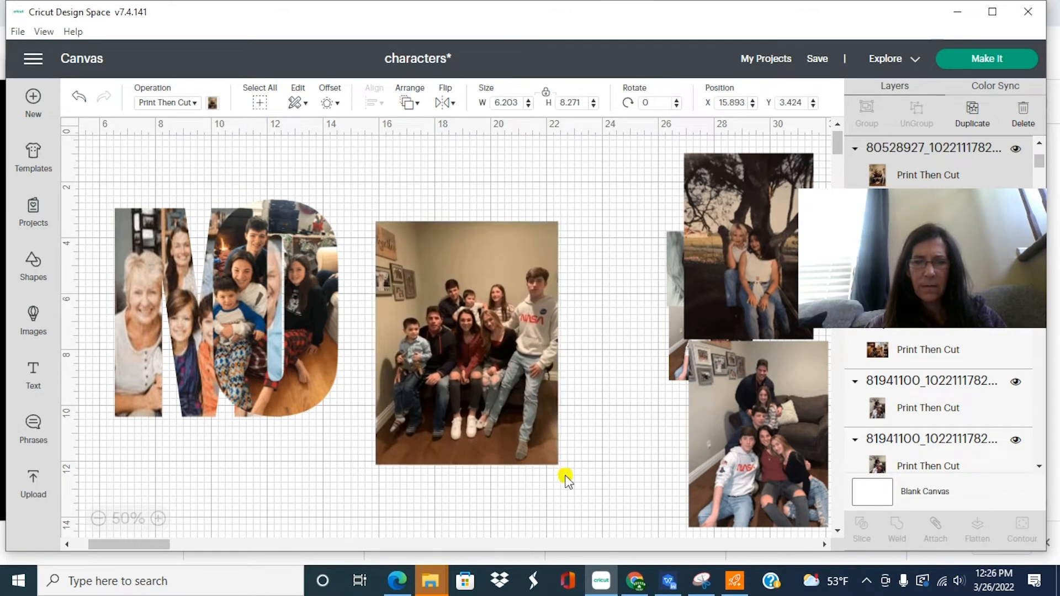
click(409, 103)
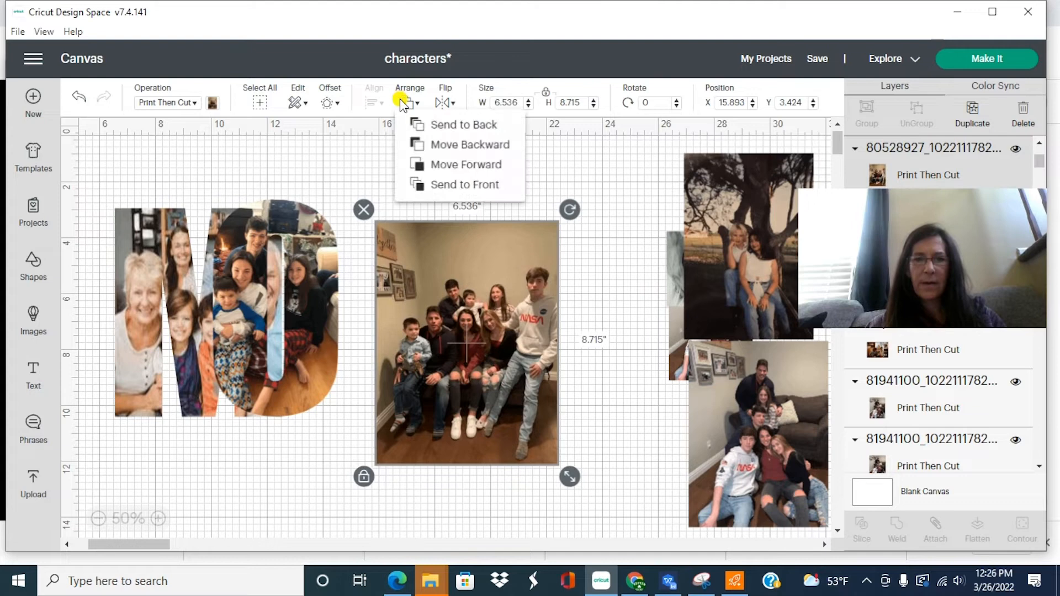
click(440, 130)
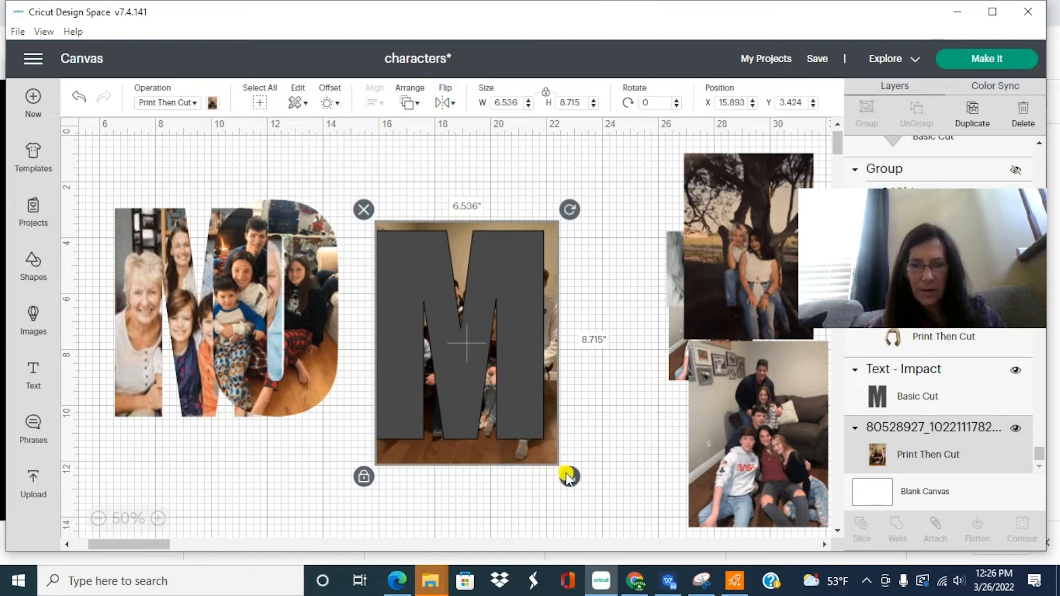
- Enlarge the group photo behind the solid M to about 7.56 by 10.09 inches and reposition the M over the people
drag(568, 477, 563, 472)
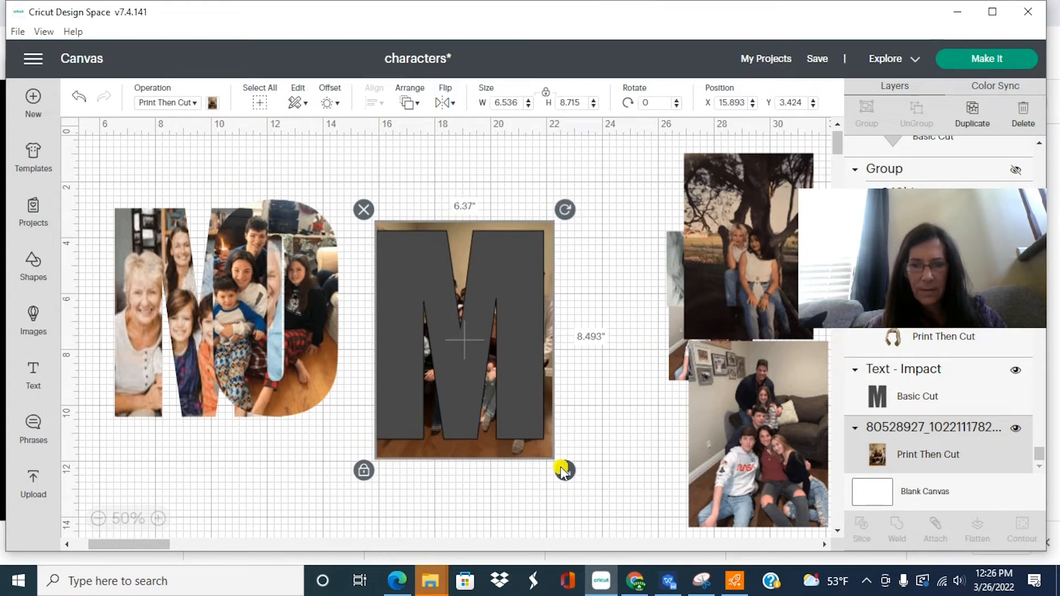
mouse_move(518, 400)
mouse_down()
mouse_move(519, 389)
mouse_move(519, 399)
mouse_up()
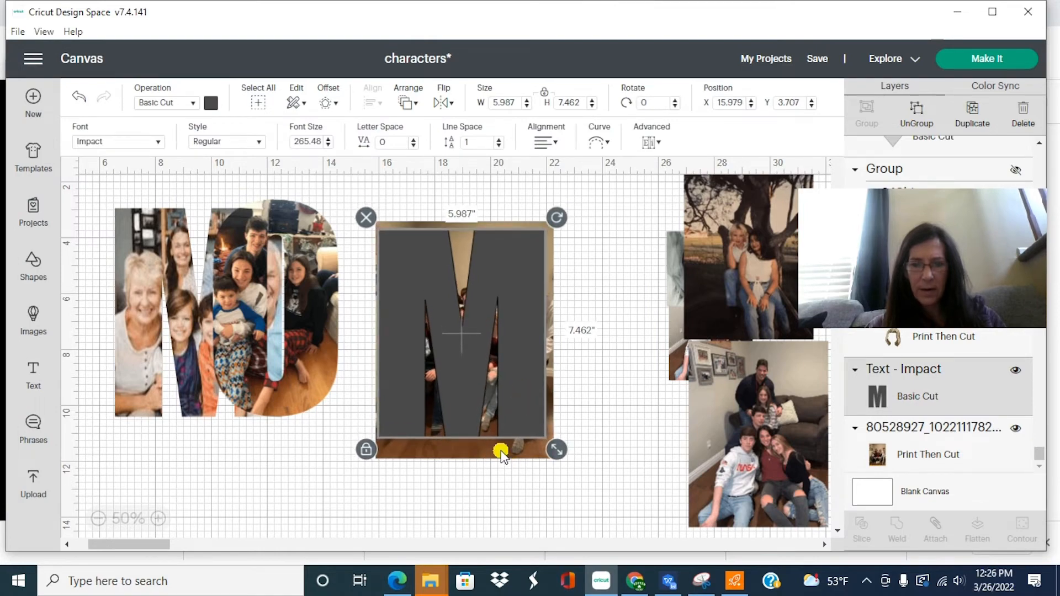
click(500, 453)
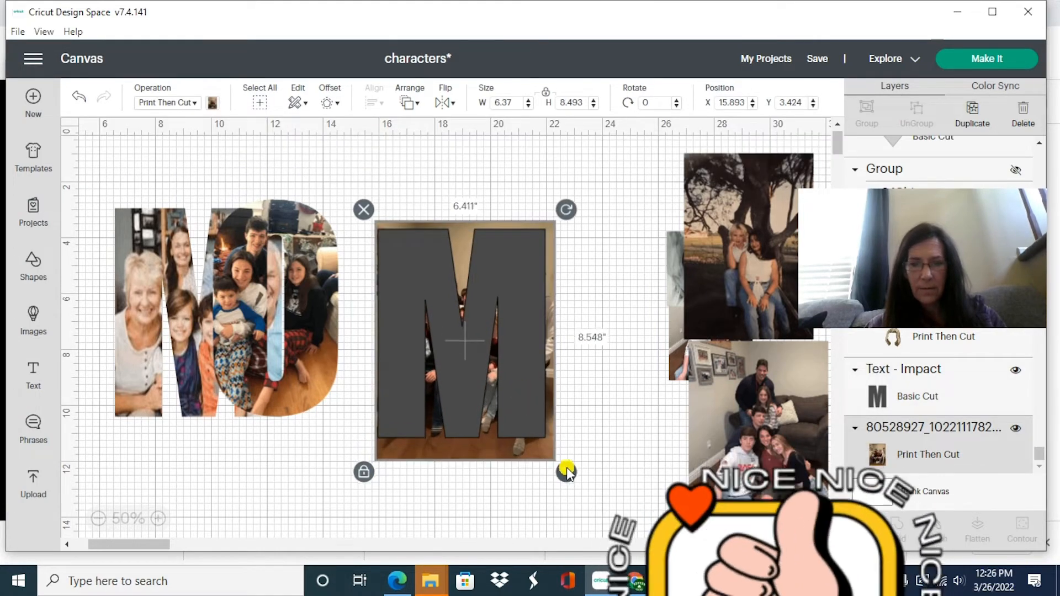
click(529, 407)
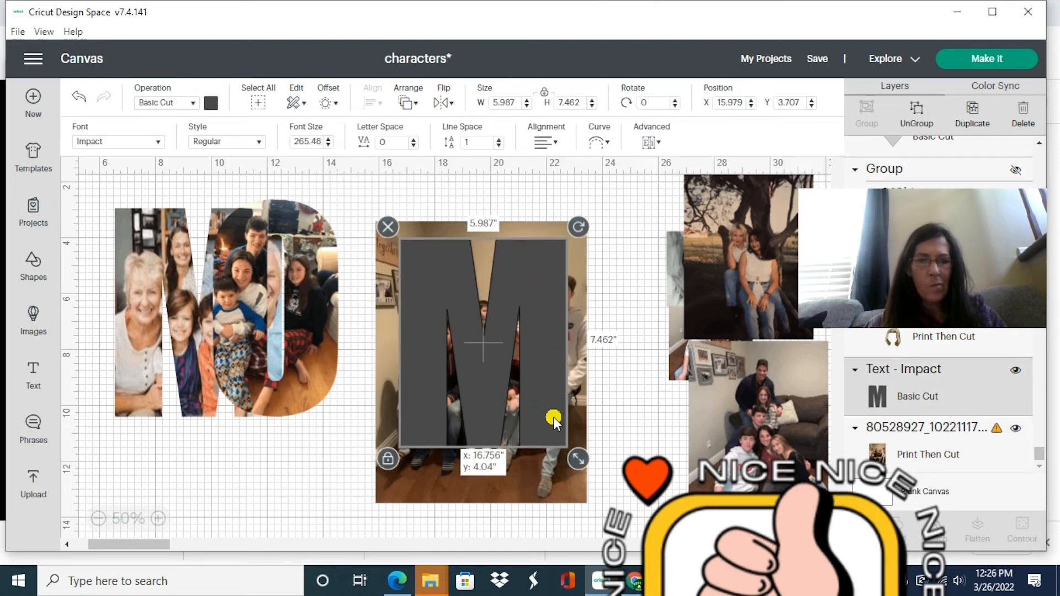
drag(553, 416, 563, 413)
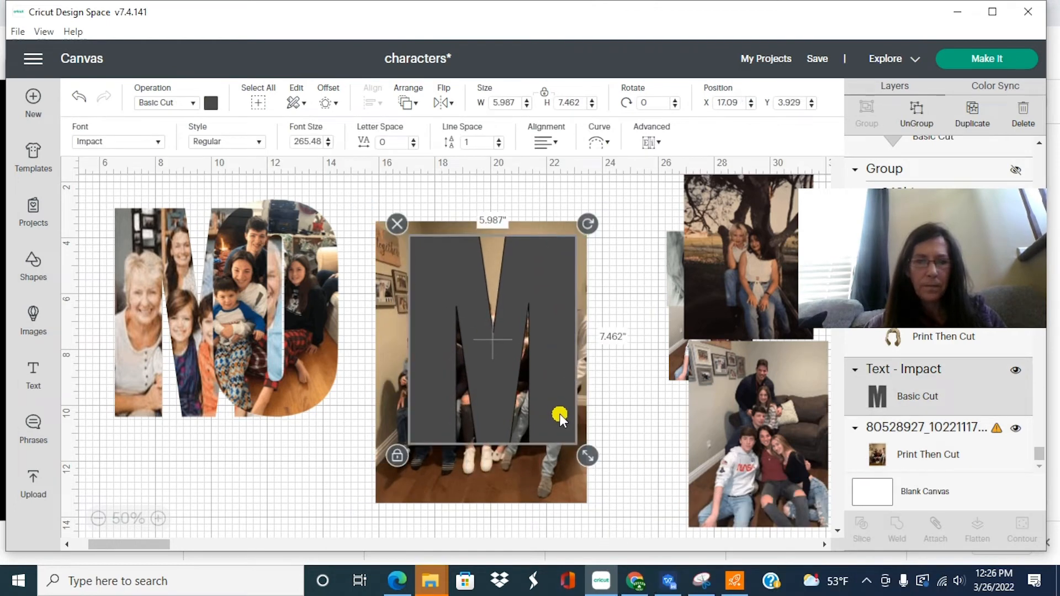
click(557, 224)
click(495, 188)
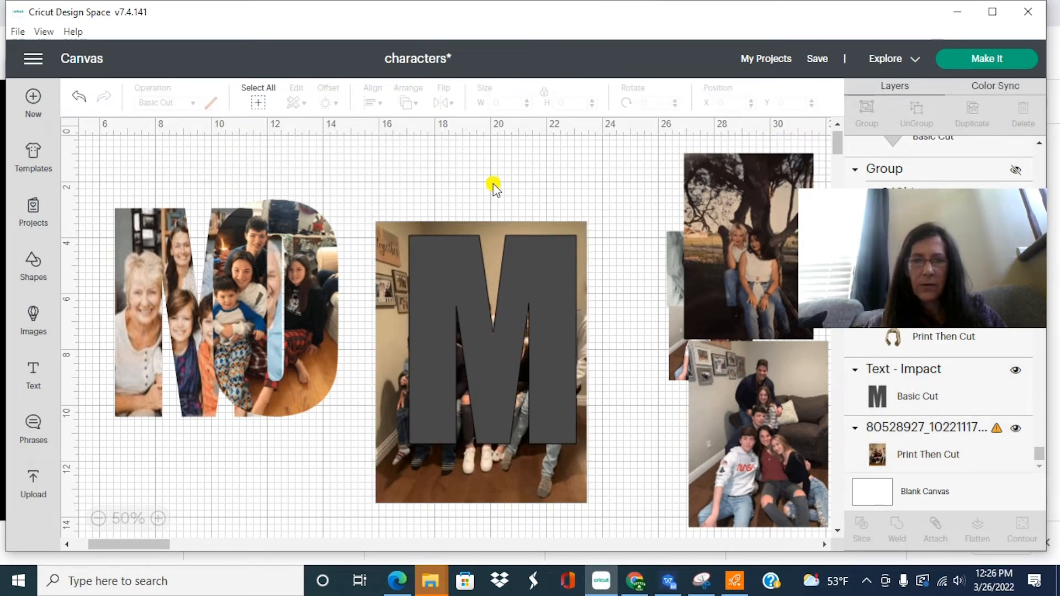
- Duplicate the enlarged group photo and move the copy away from the M, over the other spare photos
click(486, 227)
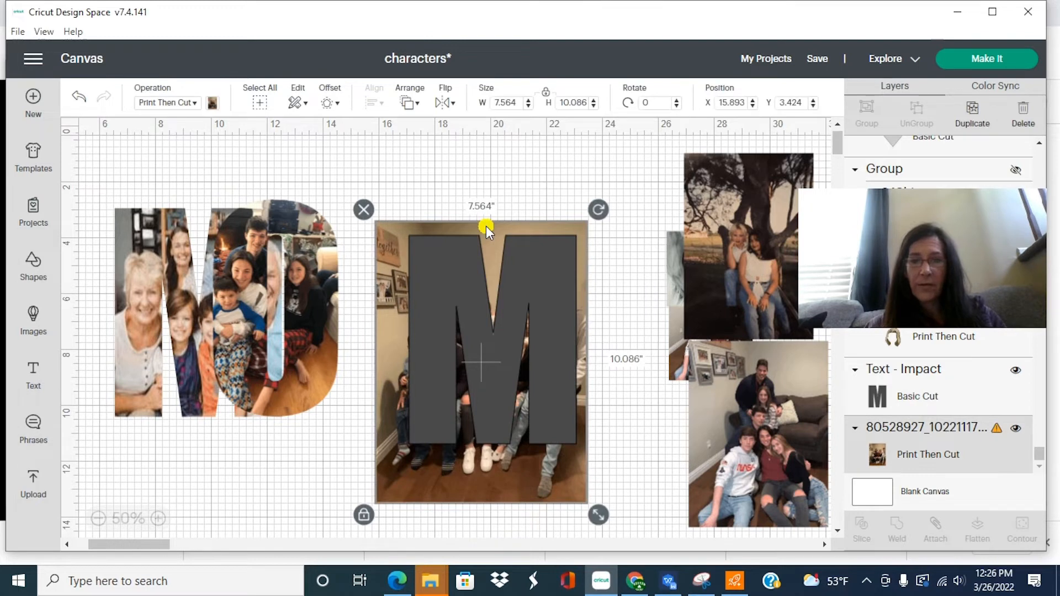
click(971, 113)
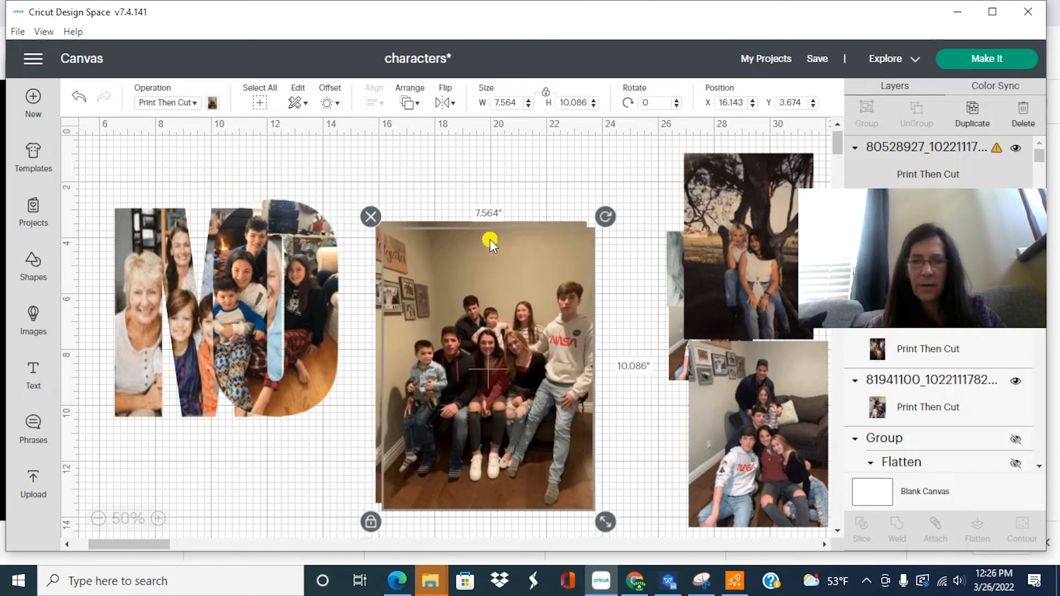
drag(423, 272, 695, 273)
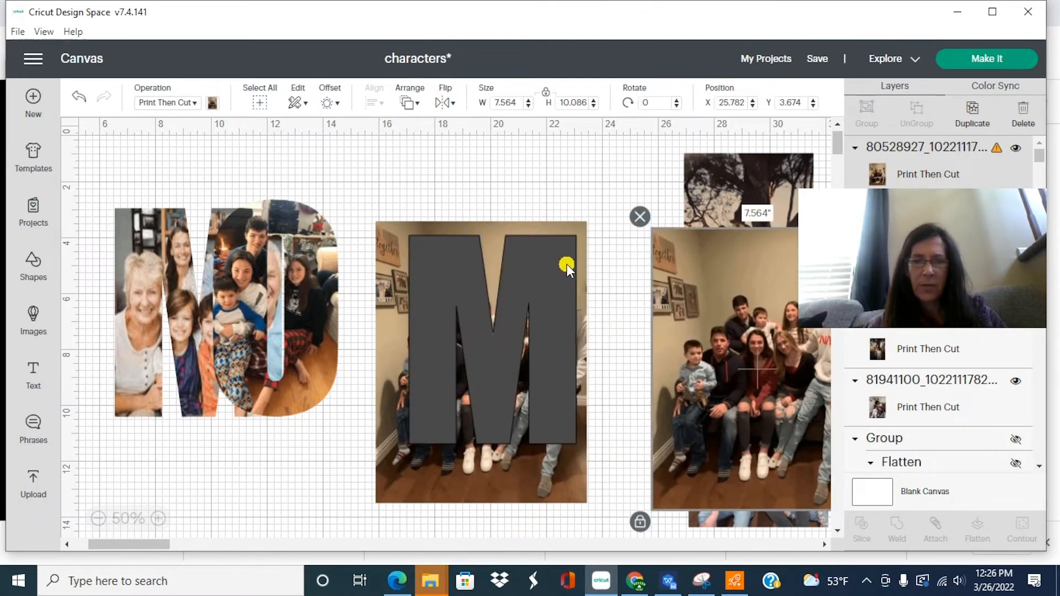
- Nudge the solid M into its final place on the group photo and slice the letter with the photo
click(555, 266)
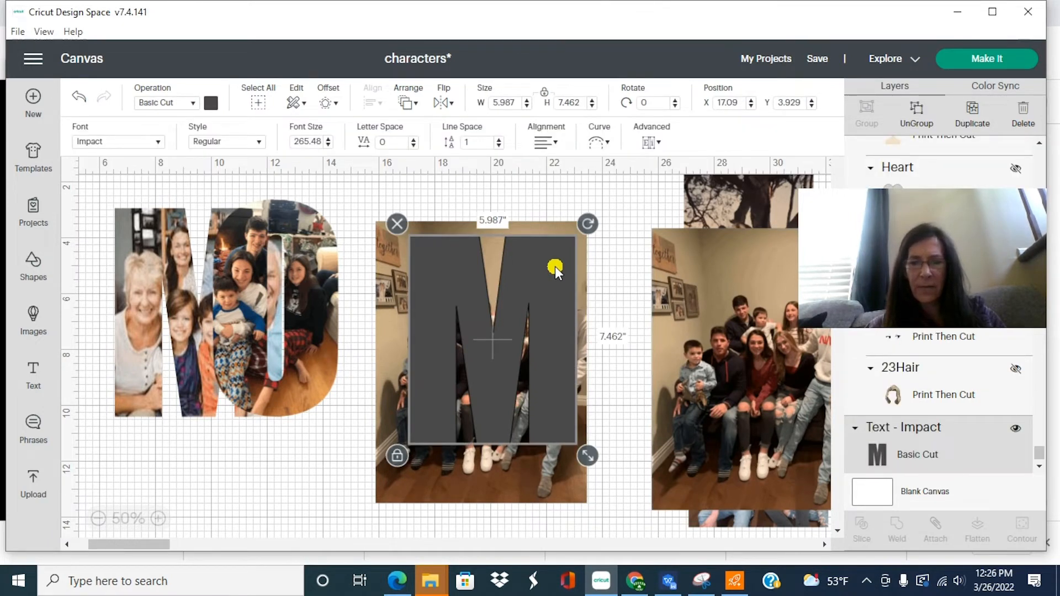
drag(555, 266, 557, 266)
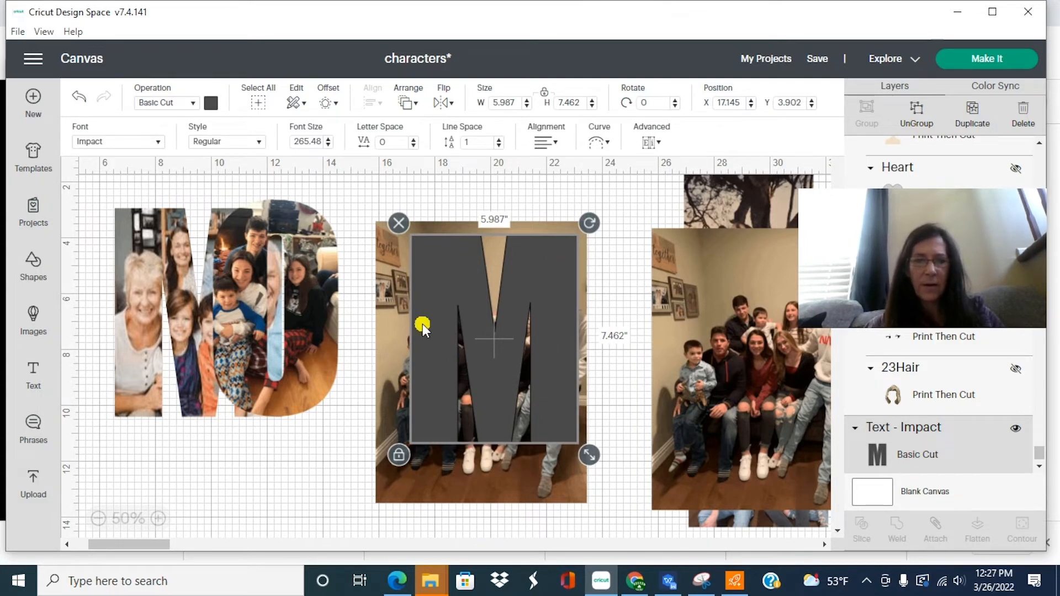
shift+click(386, 329)
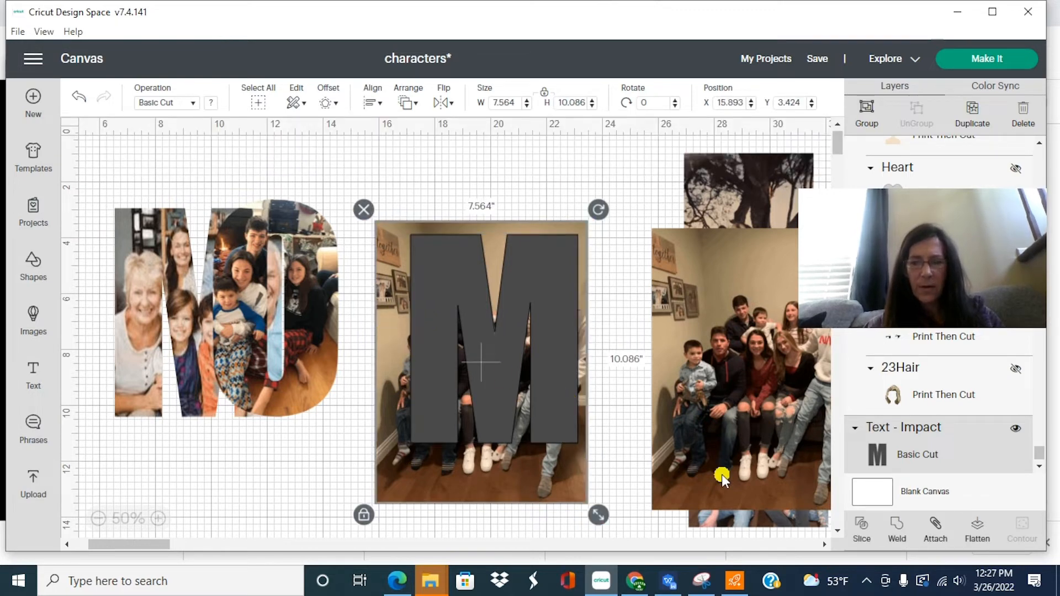
click(866, 529)
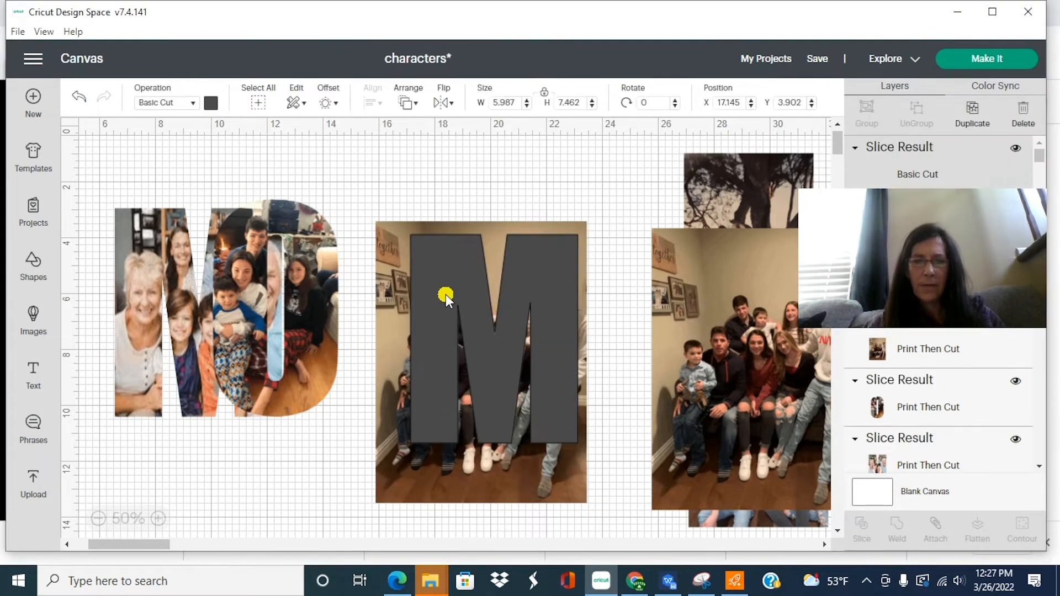
- Delete the solid M and the leftover photo background so only the photo-filled second M remains
click(446, 294)
drag(446, 294, 515, 290)
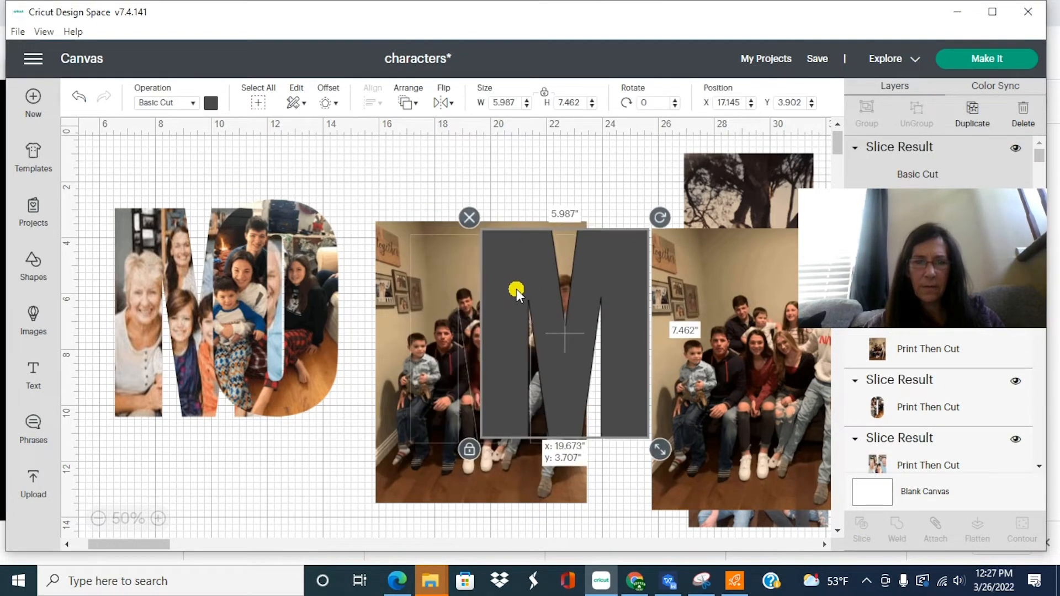
click(469, 218)
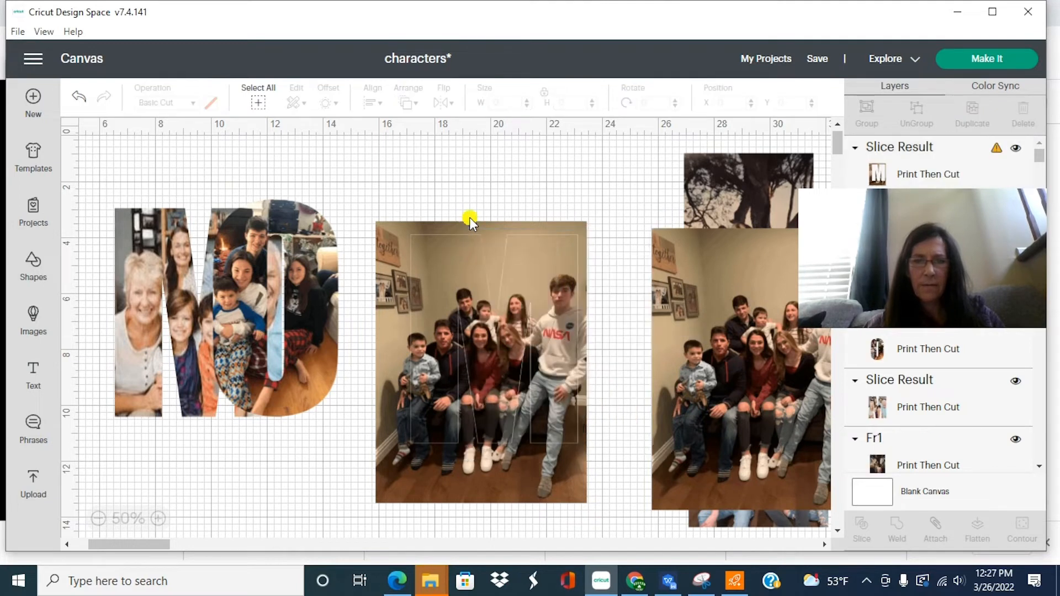
click(383, 233)
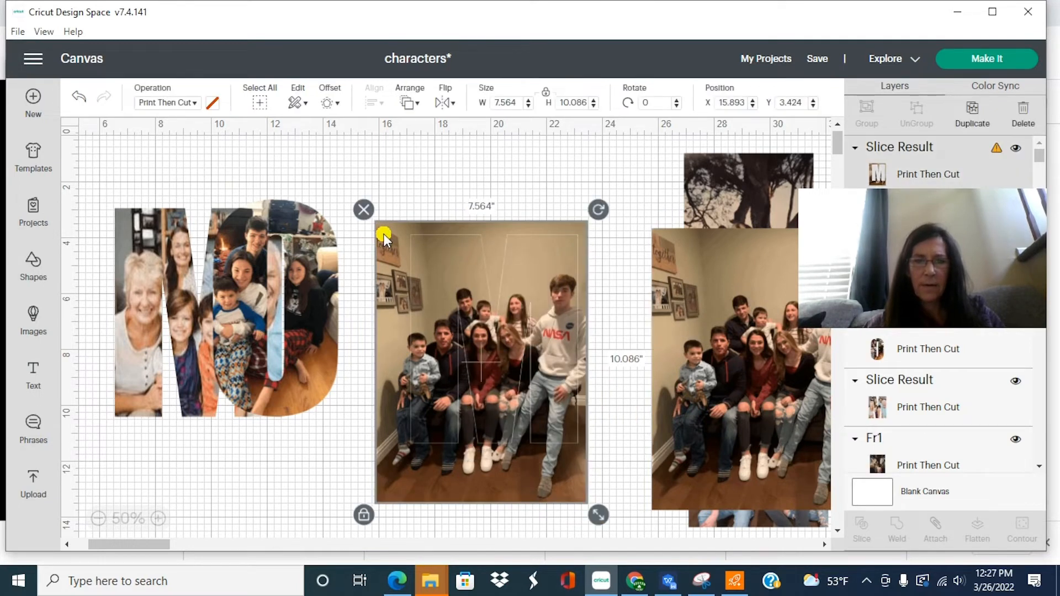
click(363, 210)
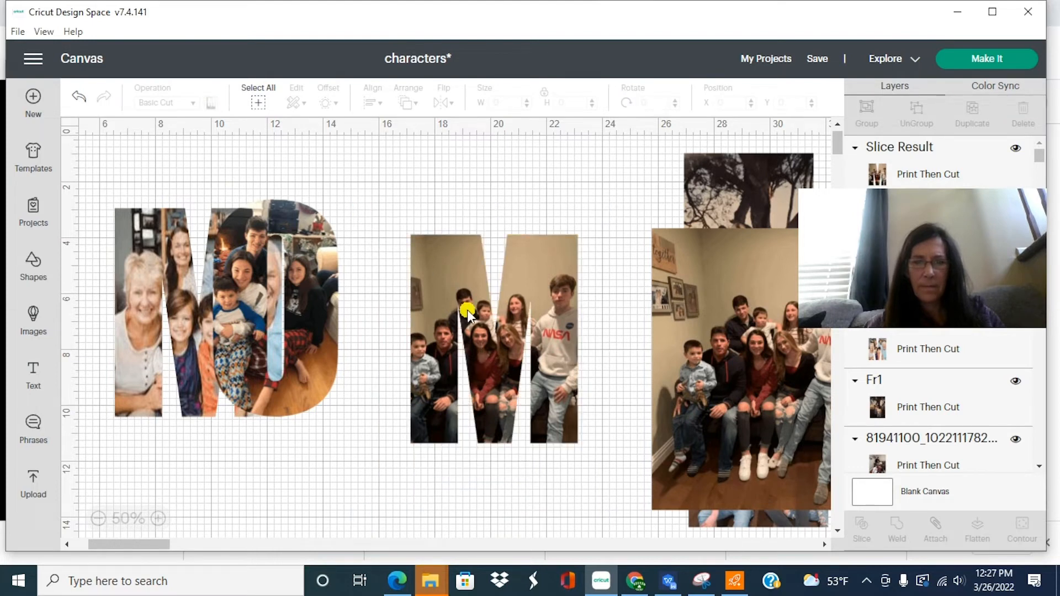
- Move the photo-filled second M up slightly, then group the spare photos beside it and hide the group
drag(468, 305, 467, 284)
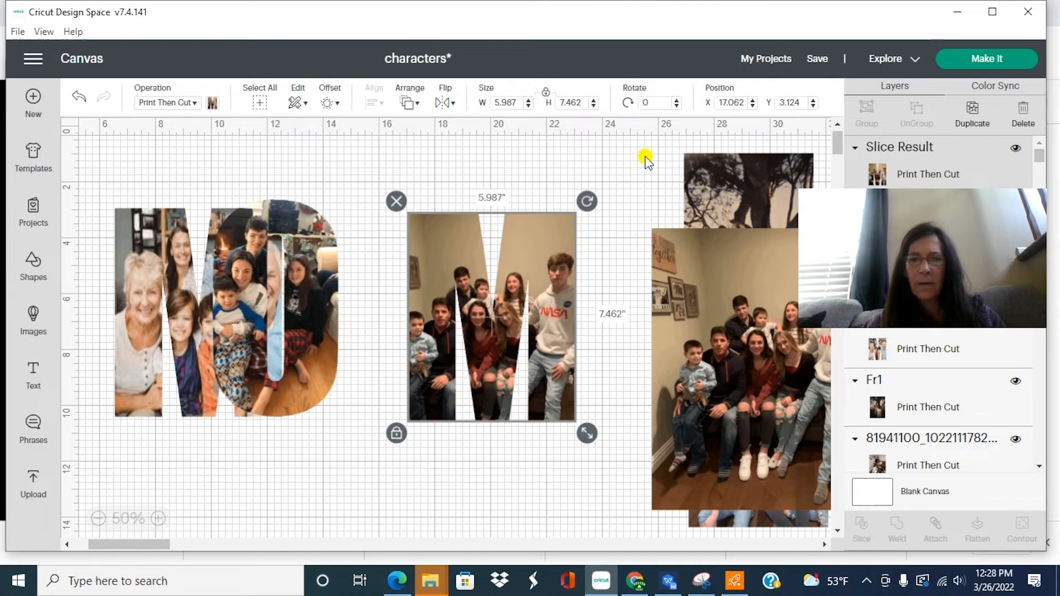
drag(645, 150, 788, 283)
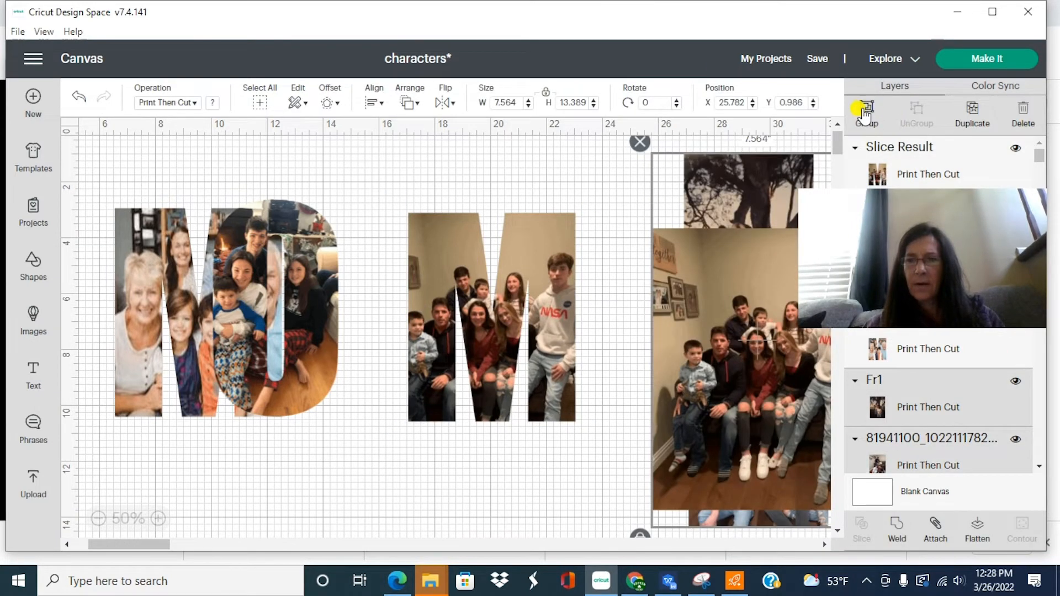
click(865, 112)
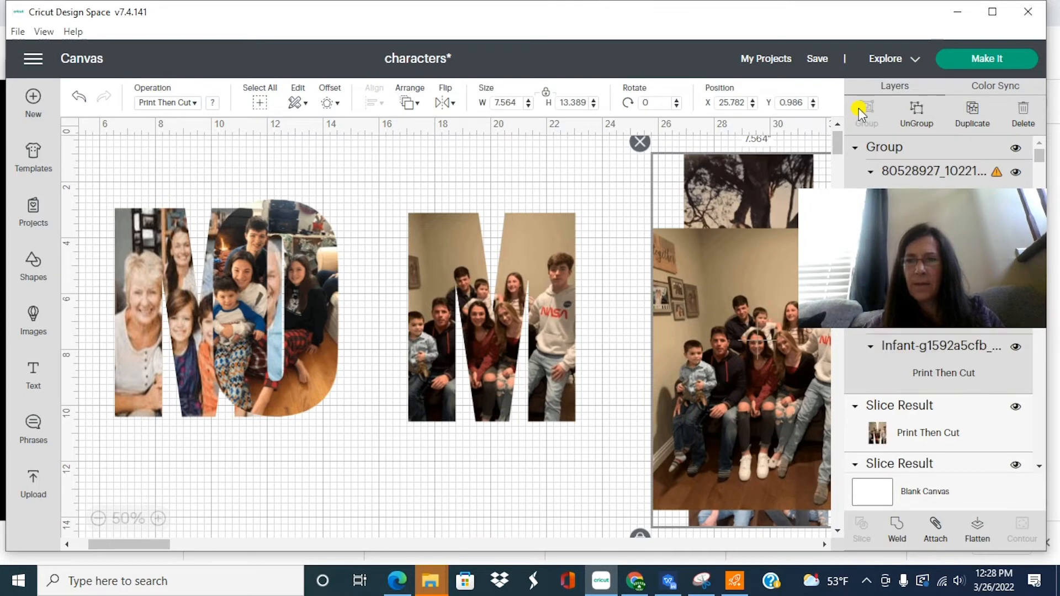
click(1017, 147)
- Spread the three photo-filled letters into a row spelling MOM with a small gap between each
drag(544, 293, 630, 301)
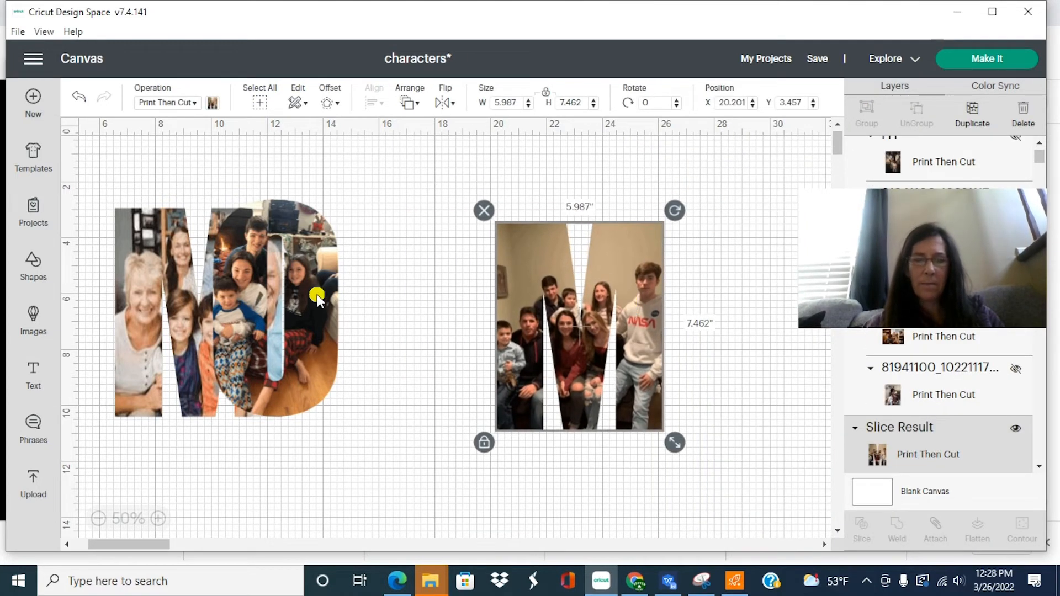
drag(317, 293, 450, 316)
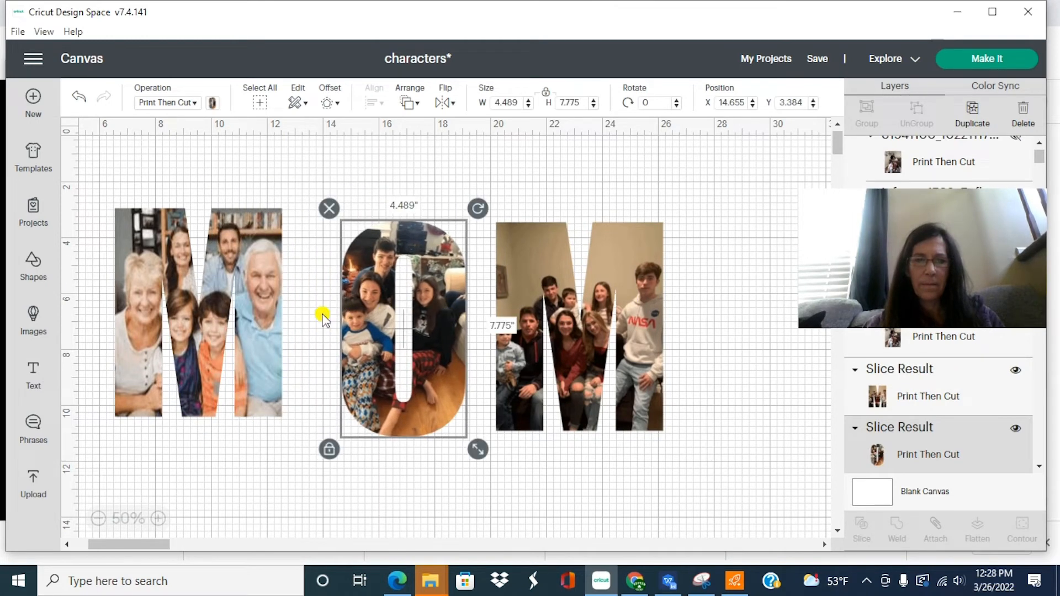
drag(264, 318, 303, 332)
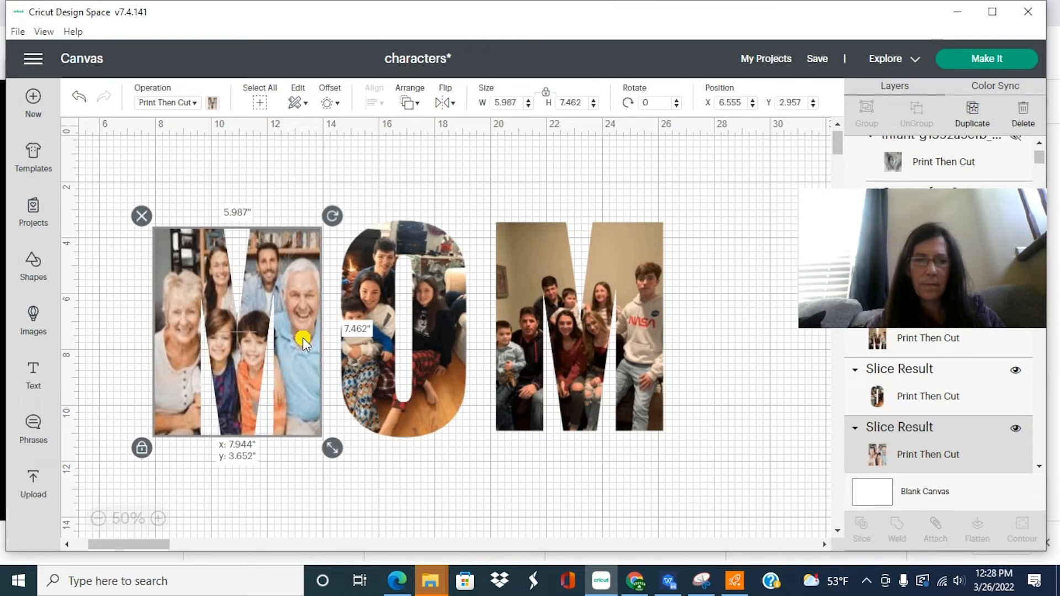
click(260, 165)
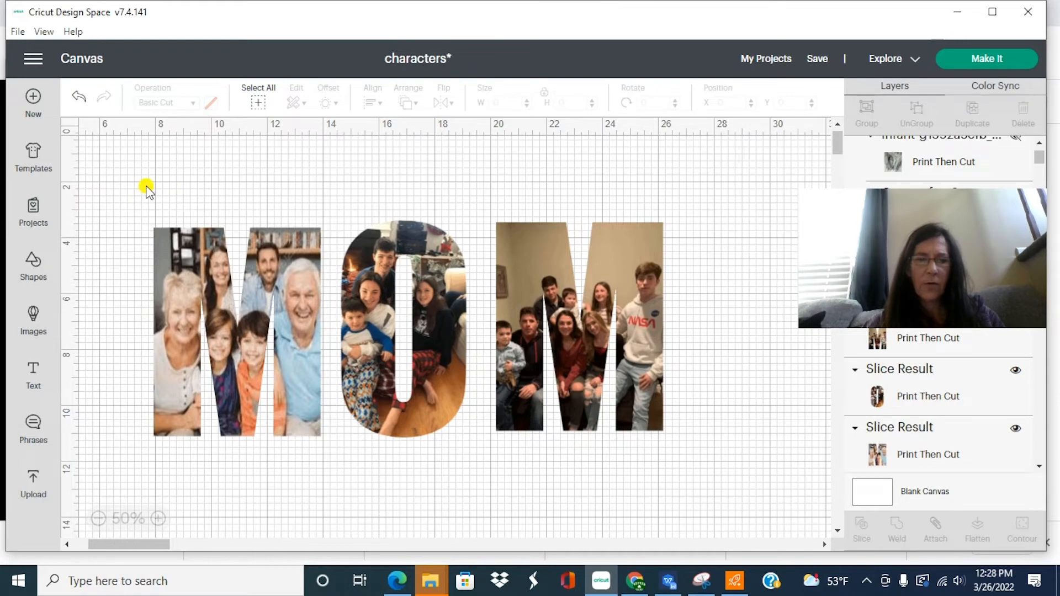
- Align the three photo-filled letters with Center Vertically
drag(146, 190, 811, 463)
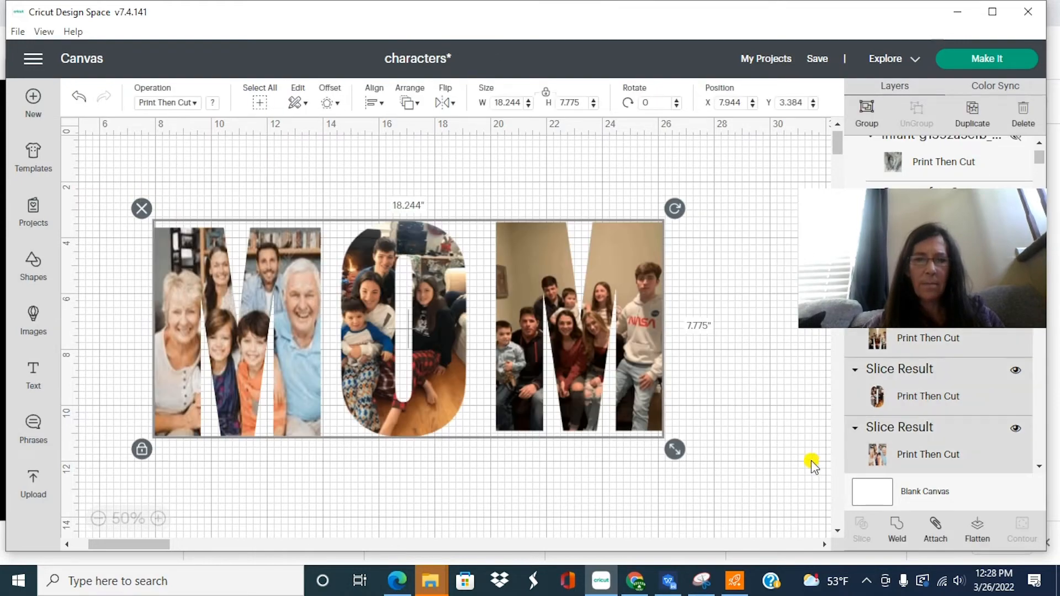
click(375, 103)
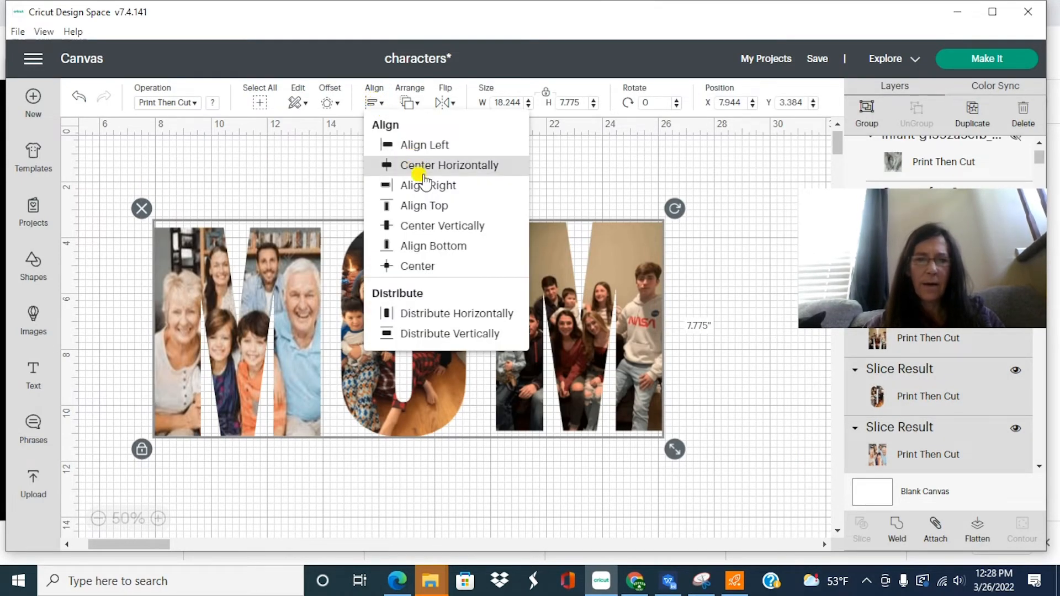
click(430, 227)
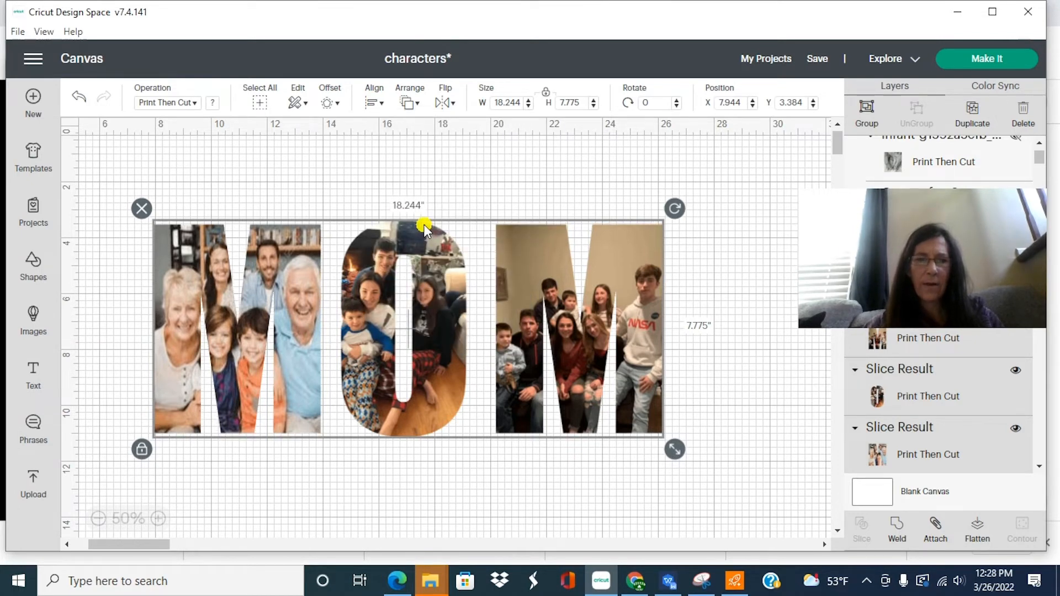
- Apply Distribute Vertically to the three MOM letters and flatten them into one printable image
click(374, 104)
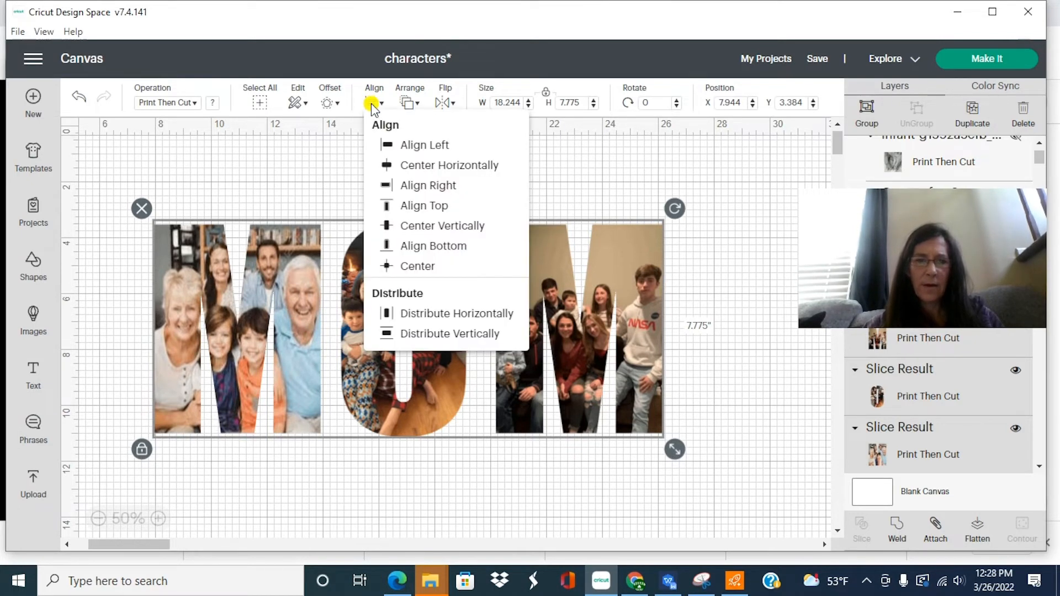
click(436, 335)
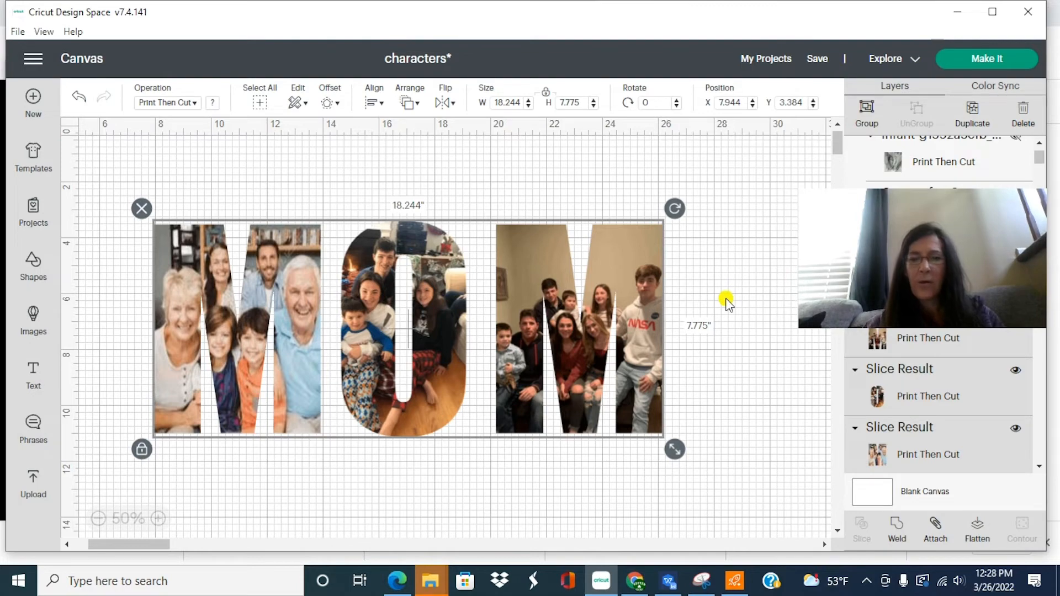
click(978, 531)
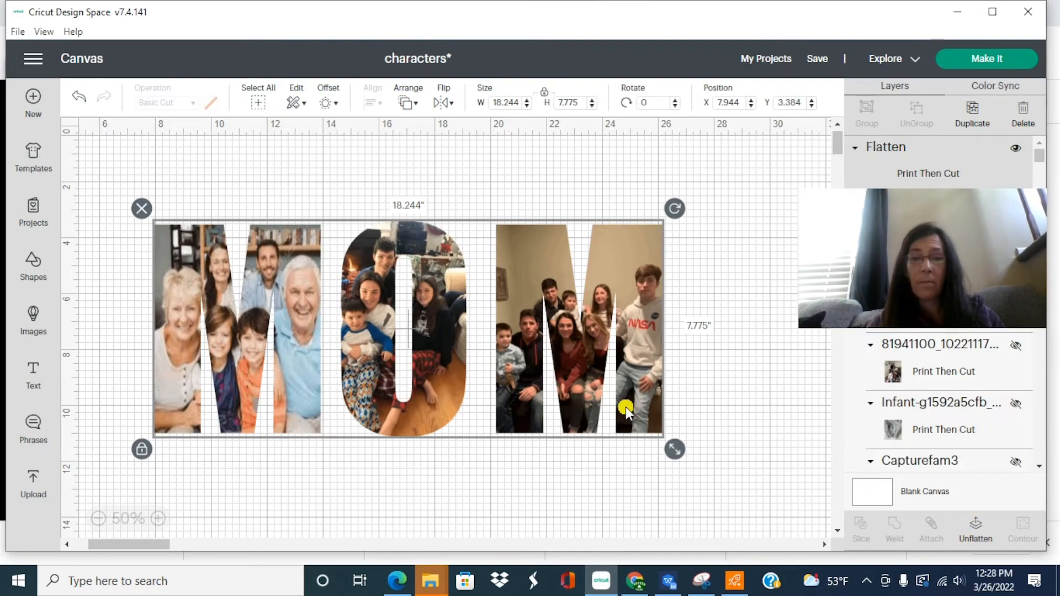
click(712, 312)
click(601, 311)
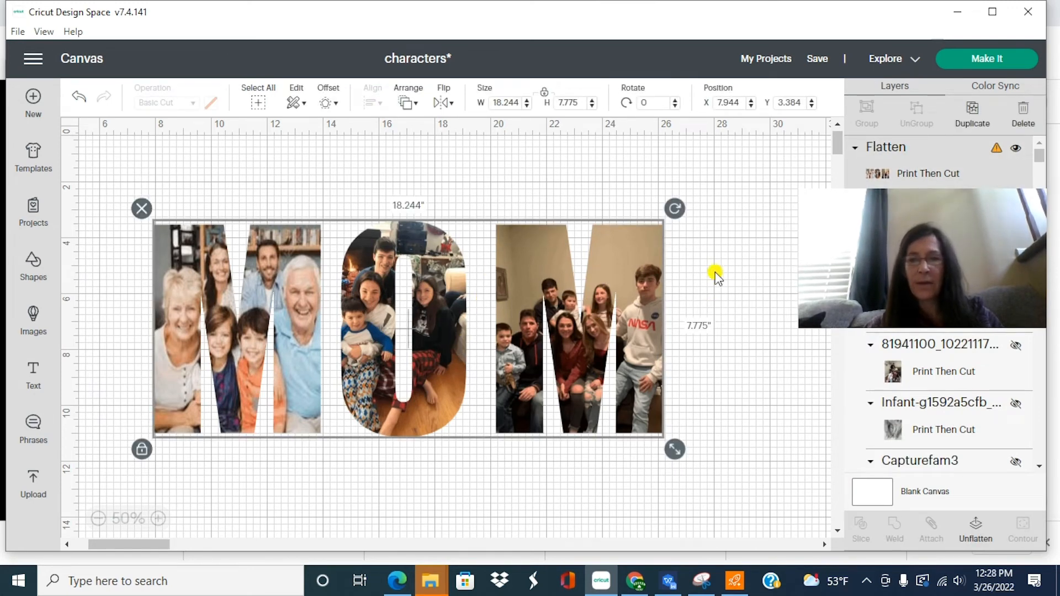
click(722, 252)
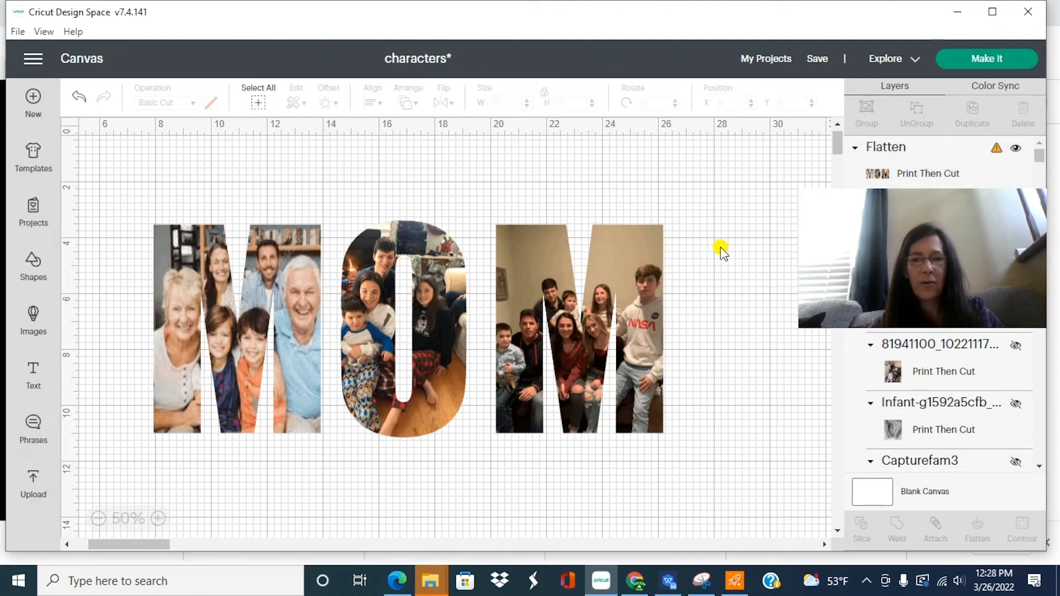
click(524, 270)
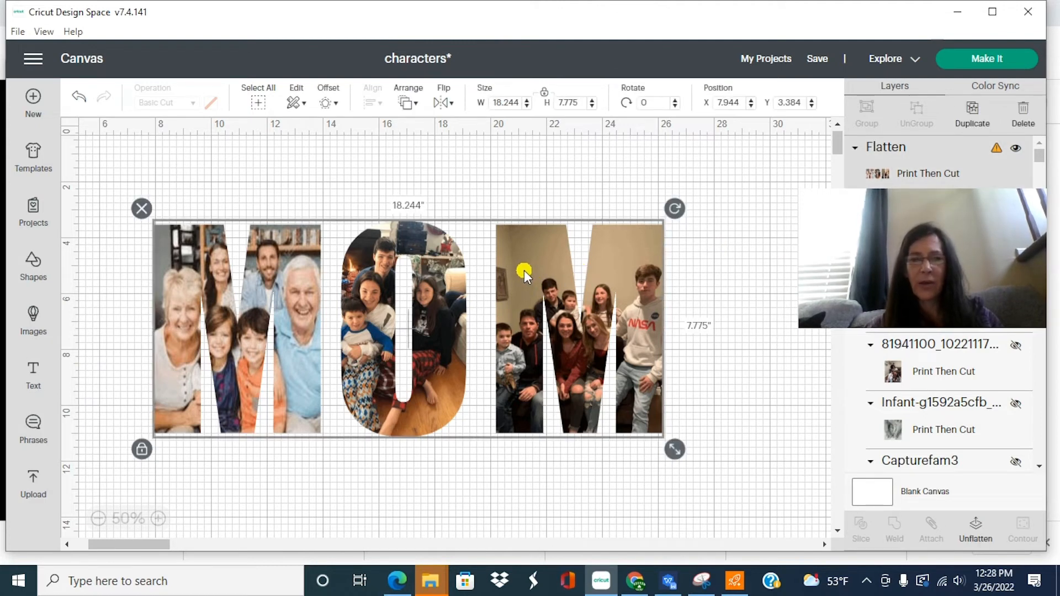
click(739, 198)
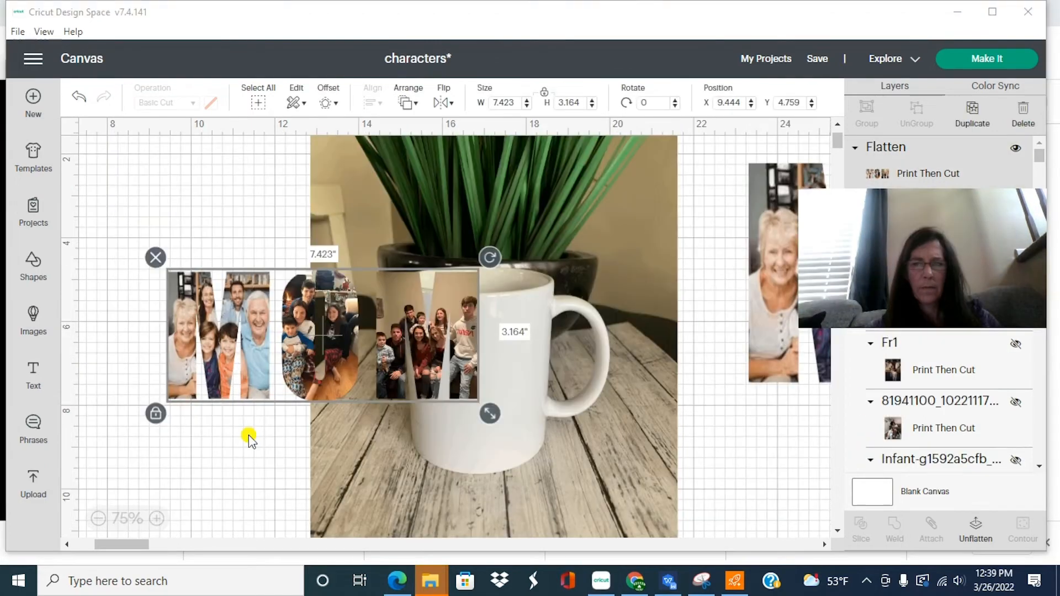
- Scale the flattened MOM image to about 3.1 inches wide and center it on the front of the white mug
click(246, 435)
click(272, 340)
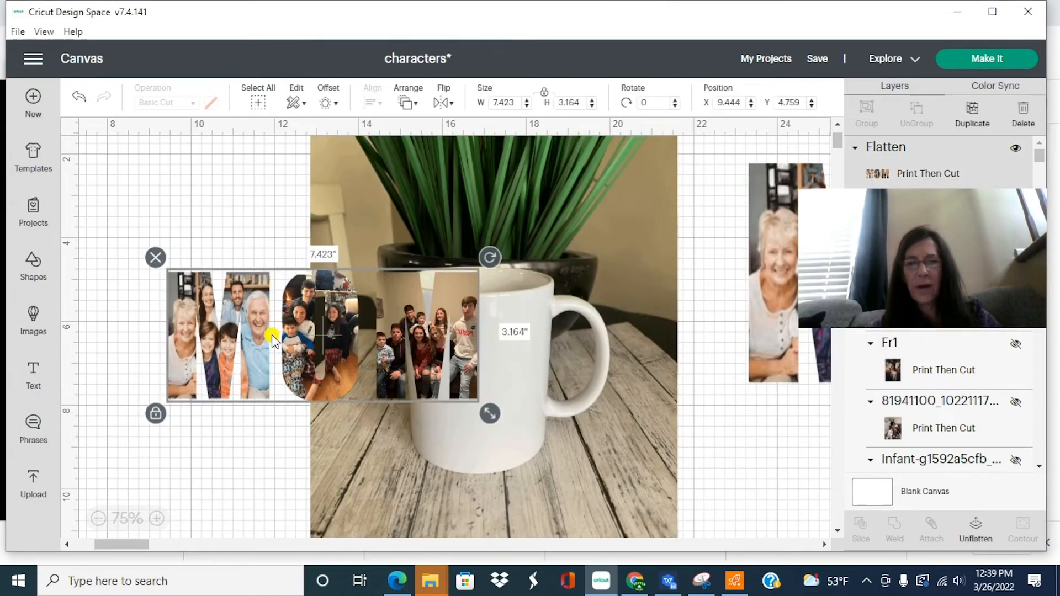
drag(484, 421, 326, 348)
drag(261, 315, 498, 379)
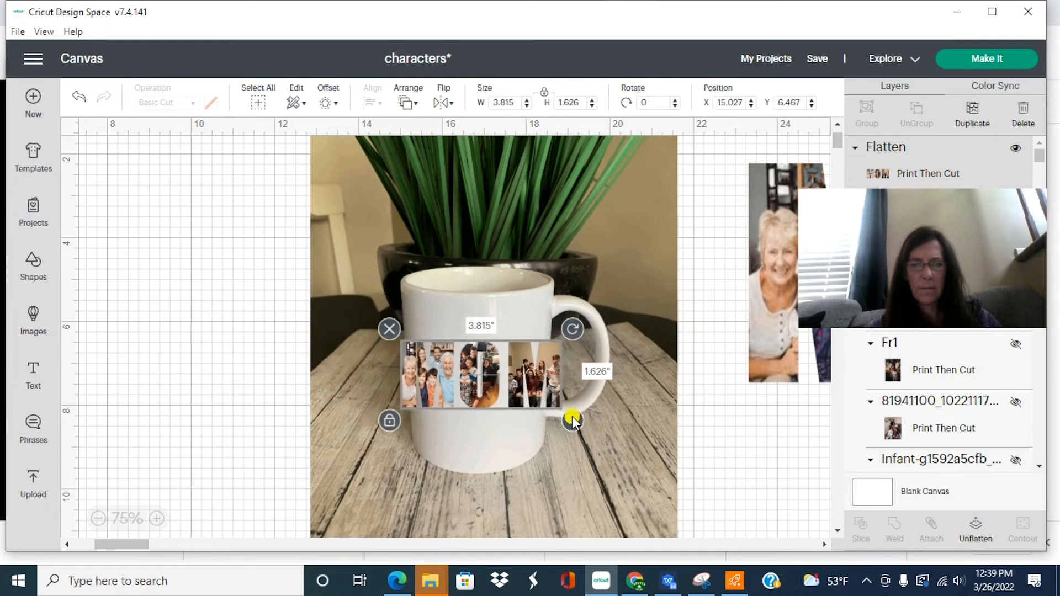
drag(572, 421, 542, 408)
drag(501, 379, 507, 384)
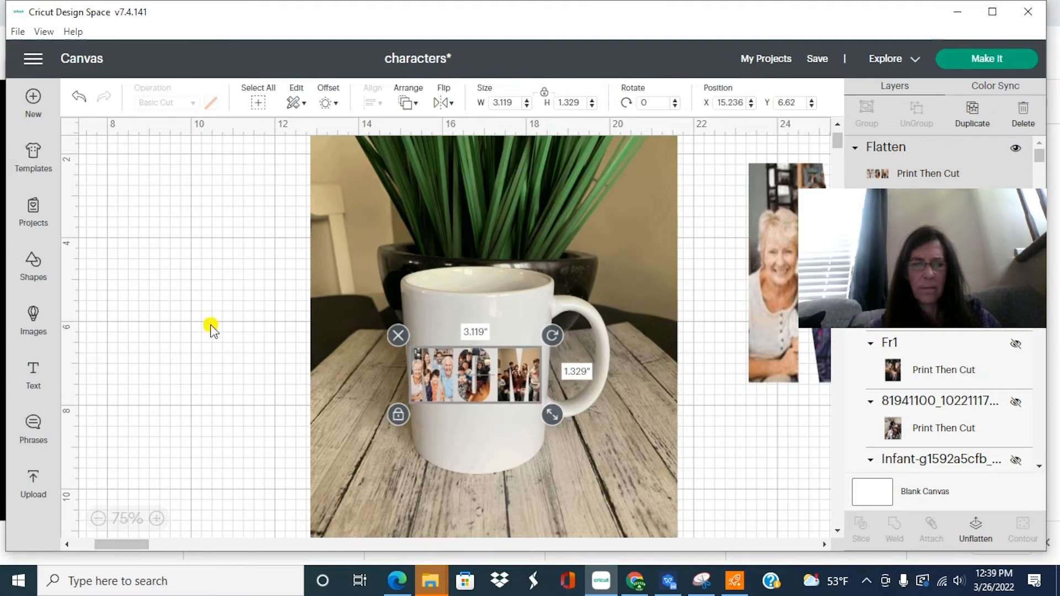
click(190, 323)
- Add a text object reading "Best" to the canvas
click(32, 373)
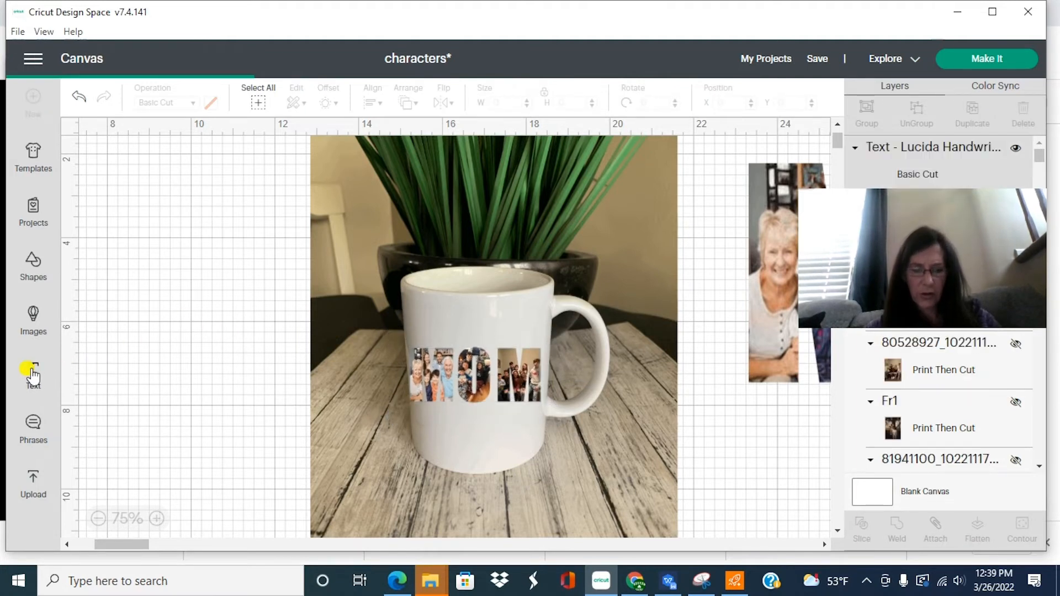
text(est)
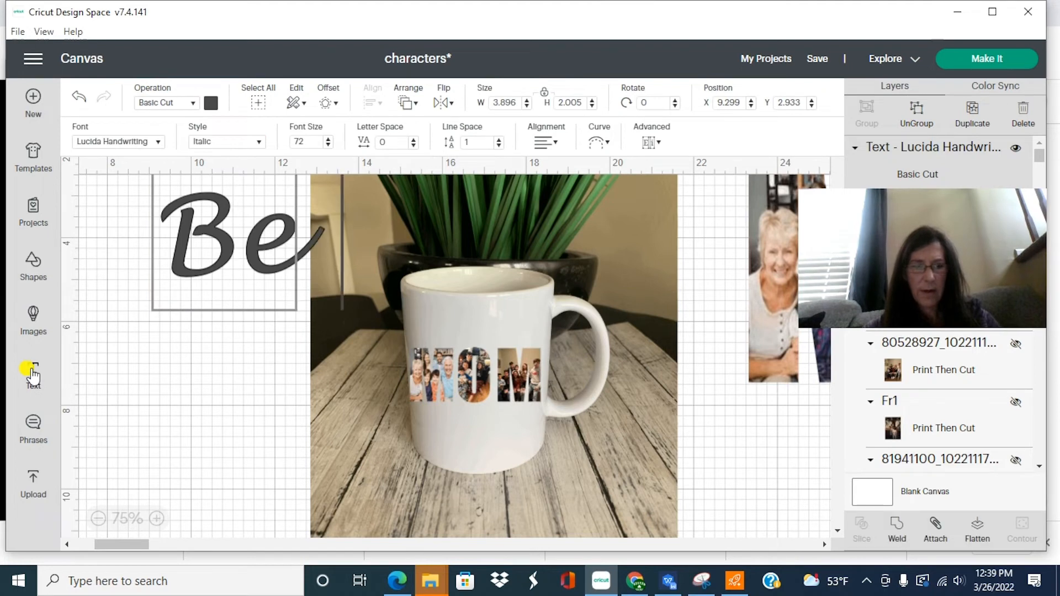
click(166, 436)
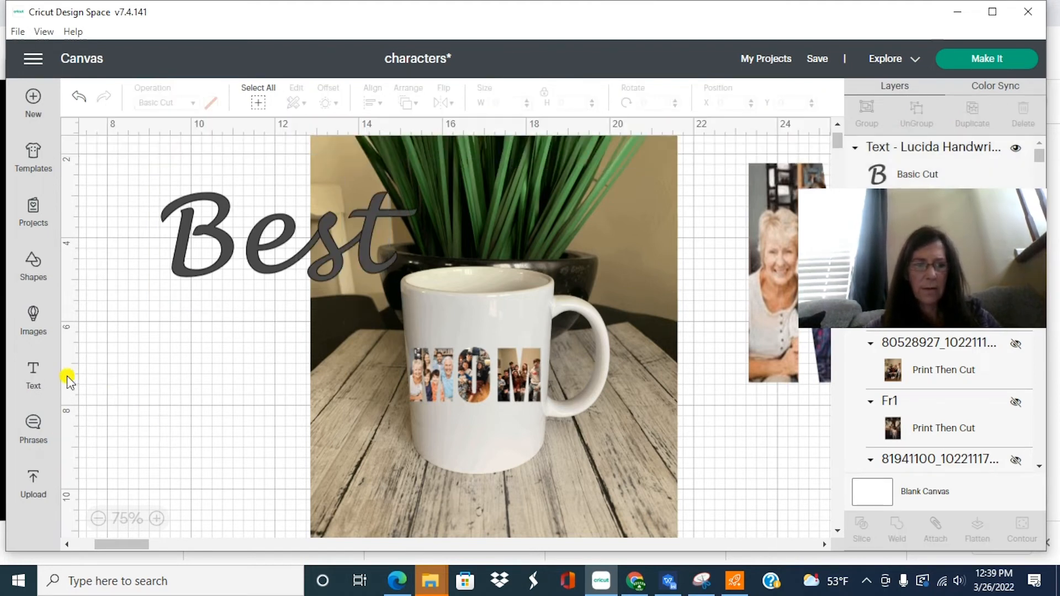
- Add a separate text object reading "Ever" and stack the word Best directly above it beside the mug
click(34, 373)
text(Ever)
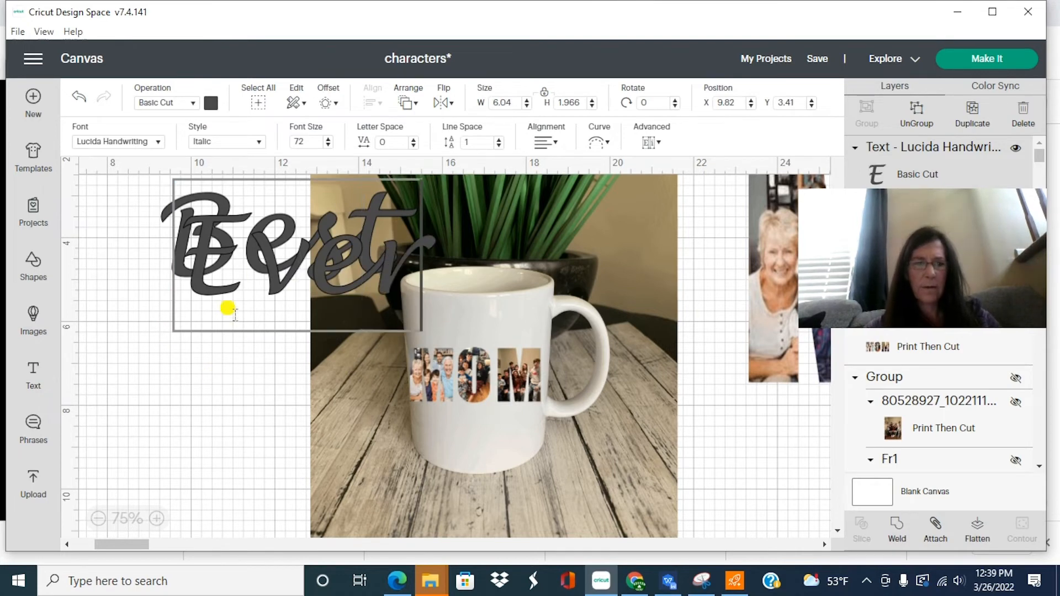
click(235, 279)
click(223, 364)
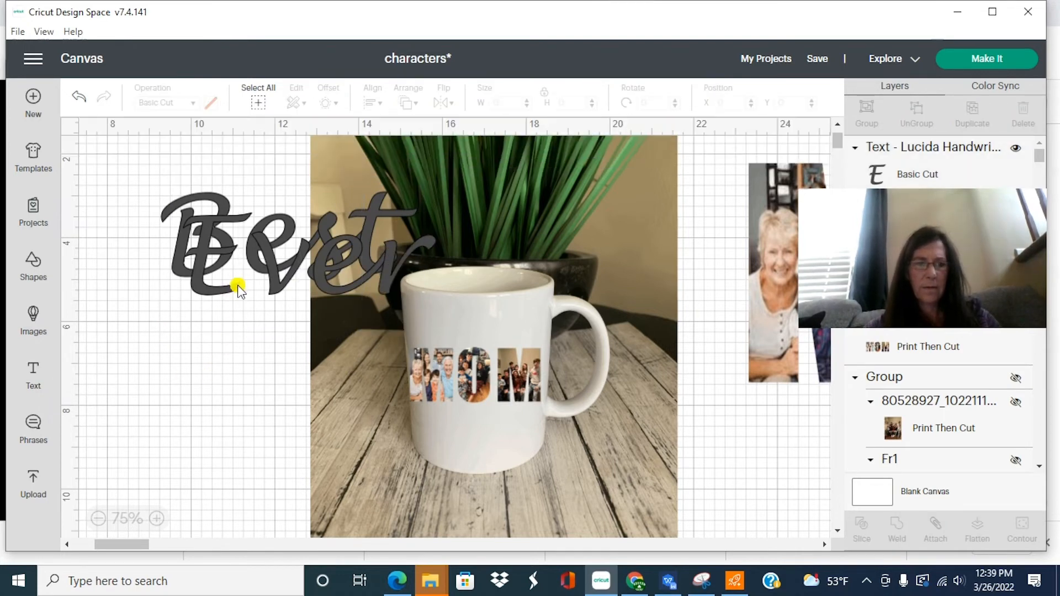
drag(236, 287, 151, 405)
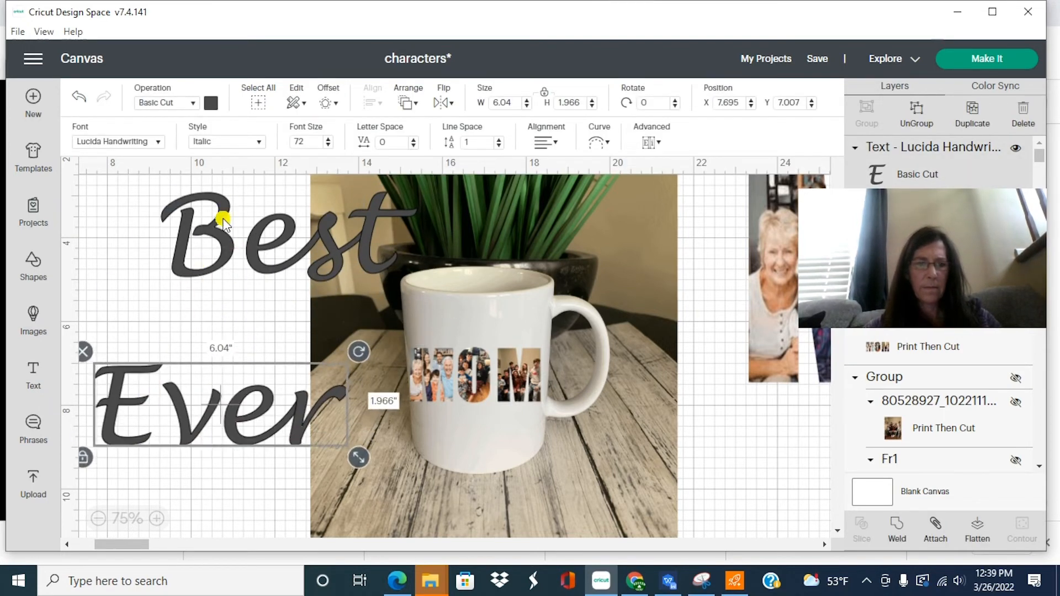
drag(217, 230, 145, 312)
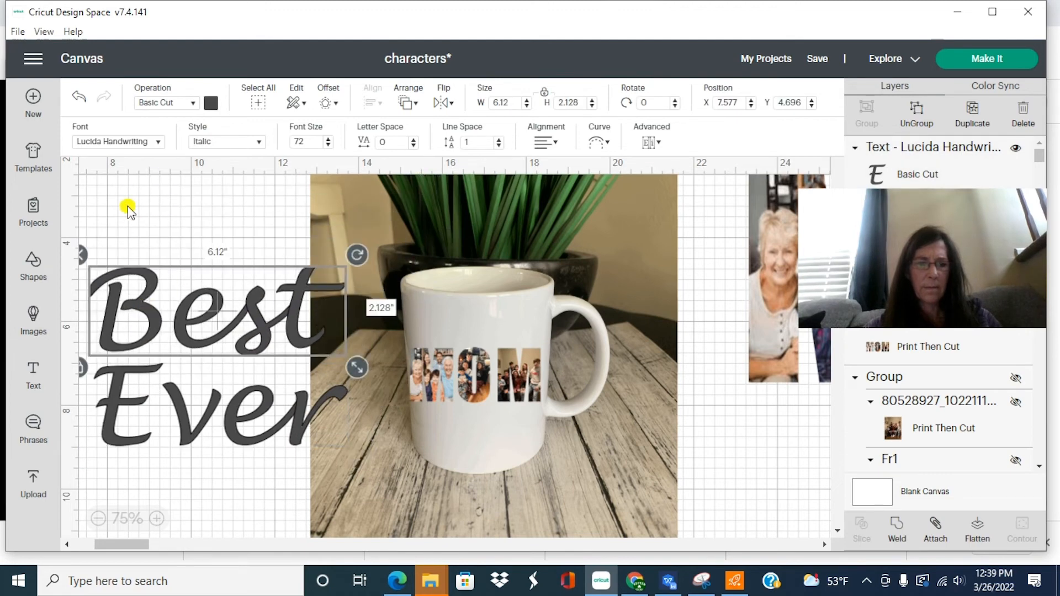
- Scale the words Best and Ever together to about 3 inches wide and move them onto the mug
drag(127, 206, 232, 466)
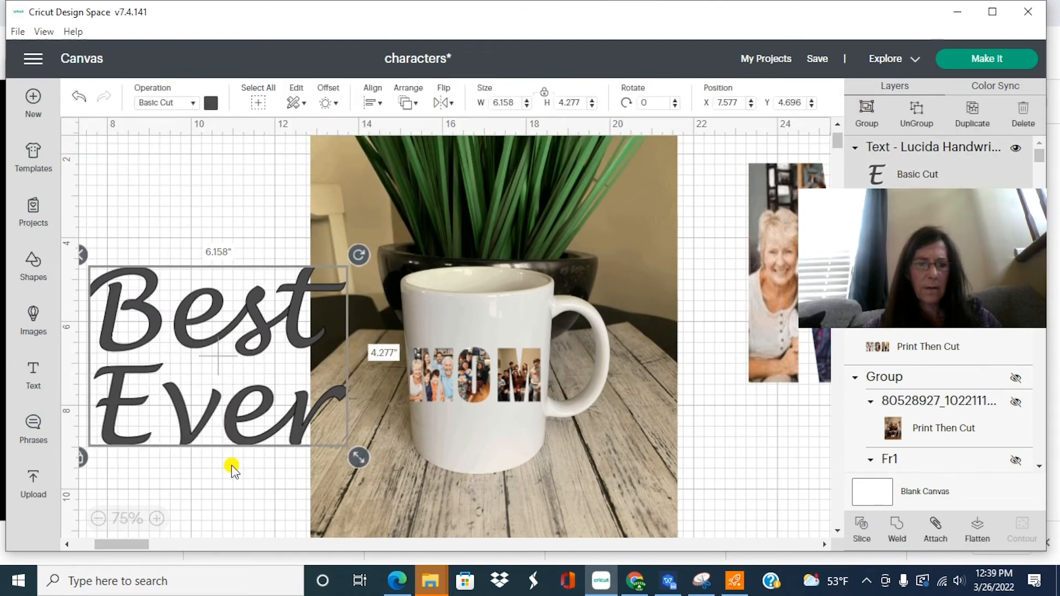
drag(357, 459, 225, 365)
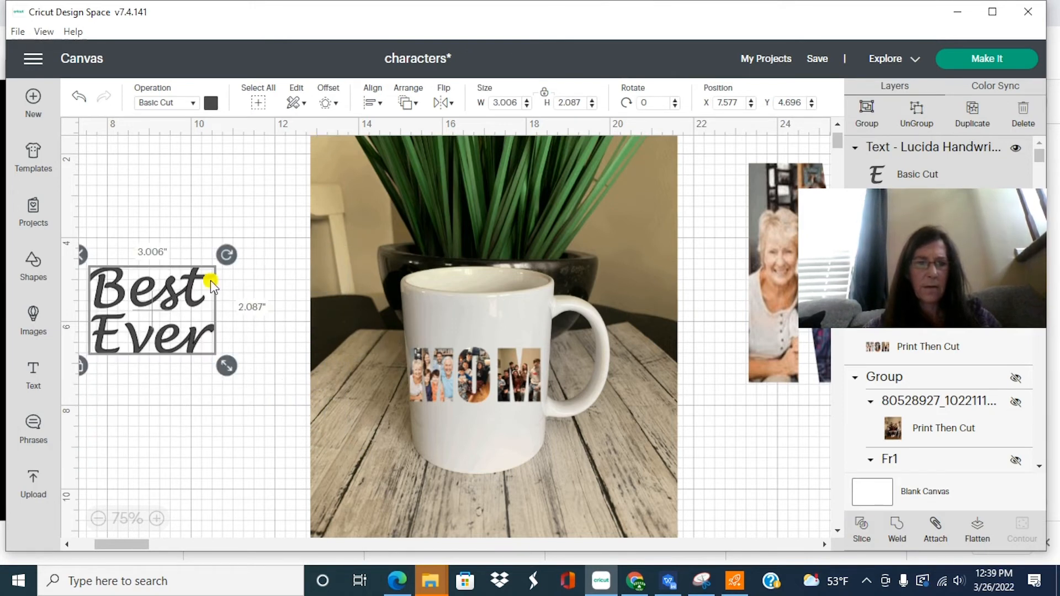
drag(191, 304, 513, 343)
click(227, 405)
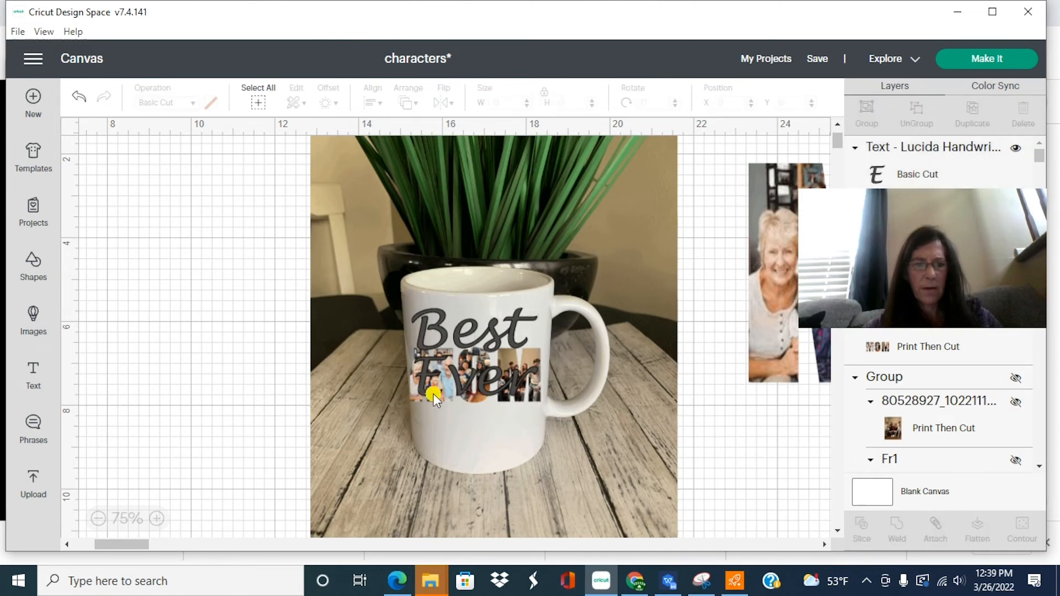
- Position the word Ever below the MOM image on the mug and the word Best above it
drag(453, 374, 465, 436)
click(476, 334)
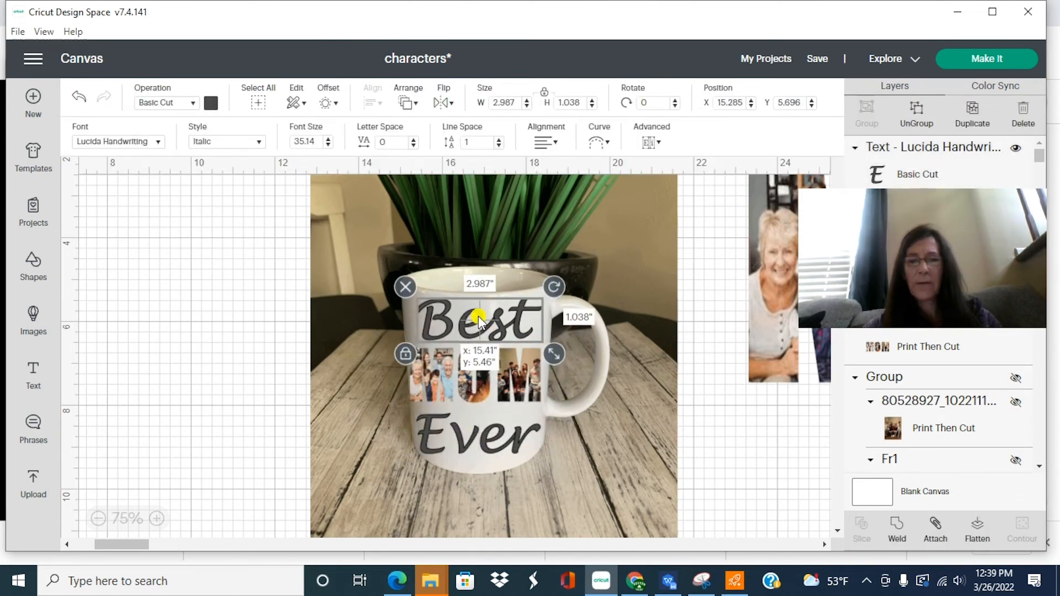
drag(475, 334, 482, 327)
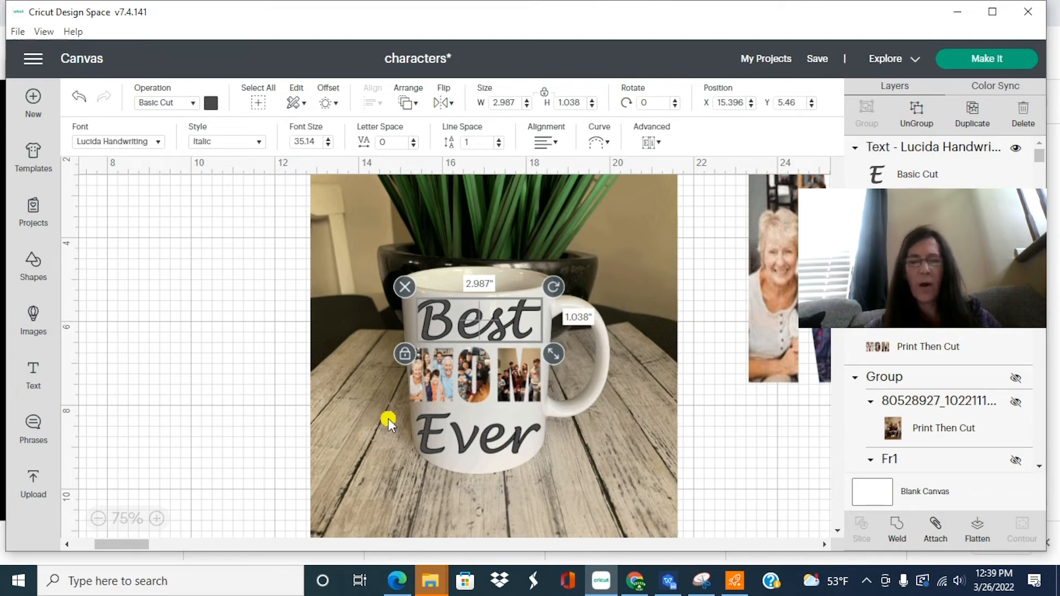
click(175, 345)
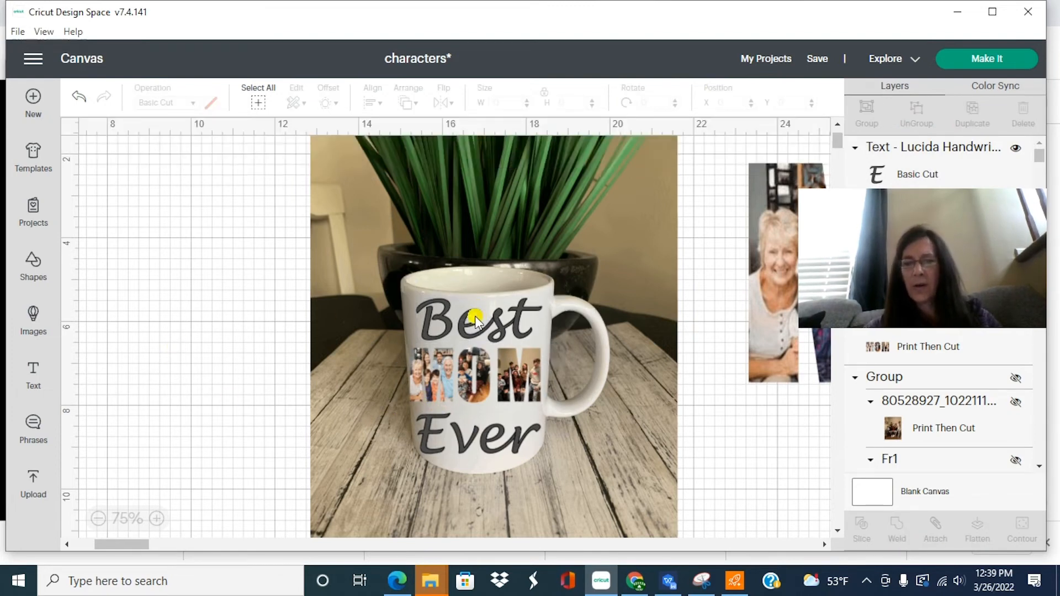
- Reduce the MOM image on the mug to about 2.5 inches wide and recenter it between Best and Ever
click(508, 380)
drag(551, 412, 527, 404)
drag(486, 377, 493, 381)
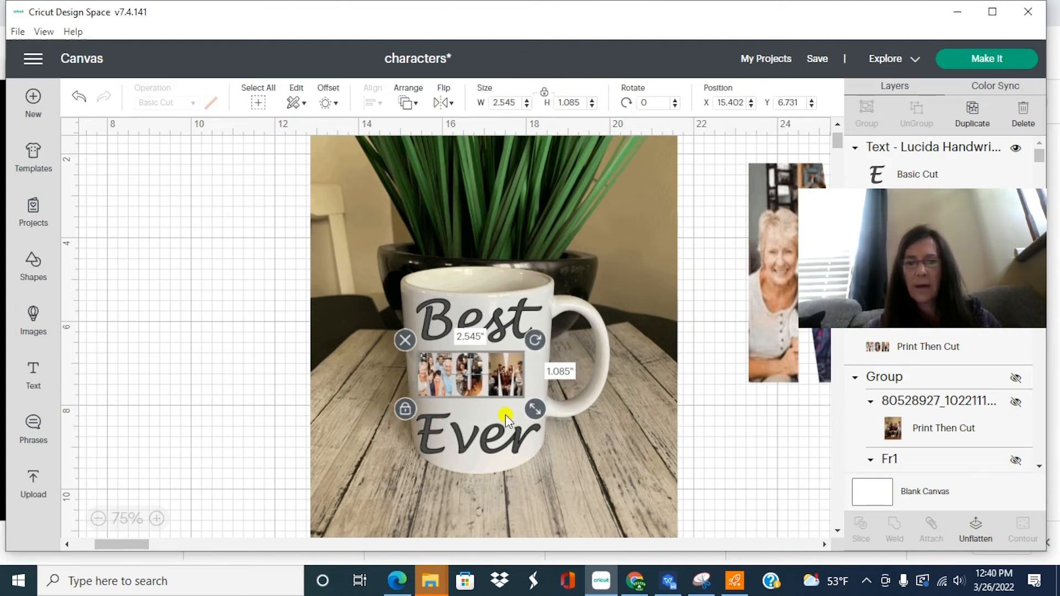
click(215, 374)
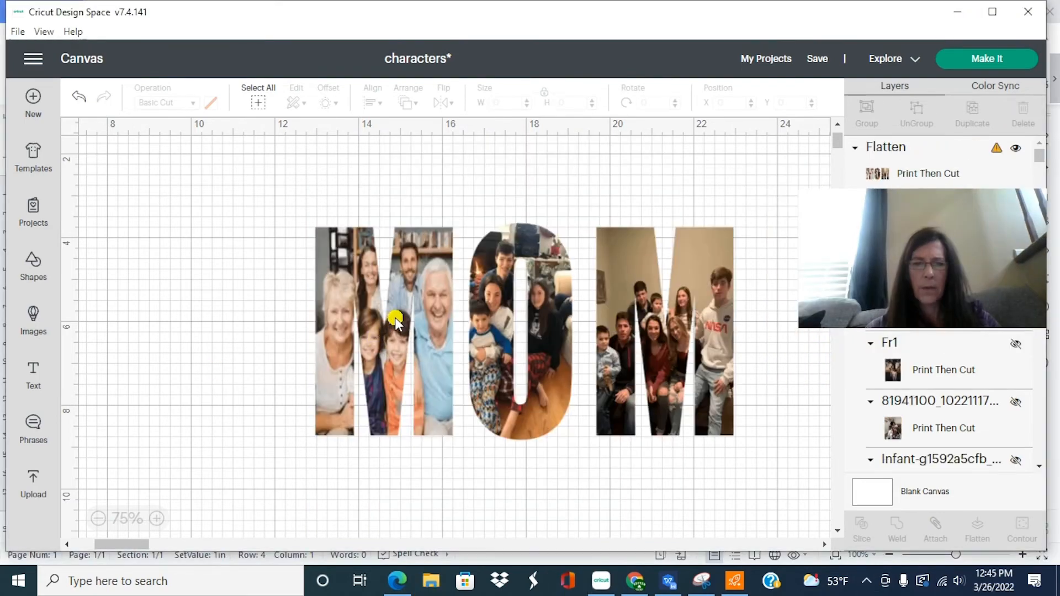
- Move the large flattened MOM image up and to the left, then add a basic square shape to the canvas
click(395, 316)
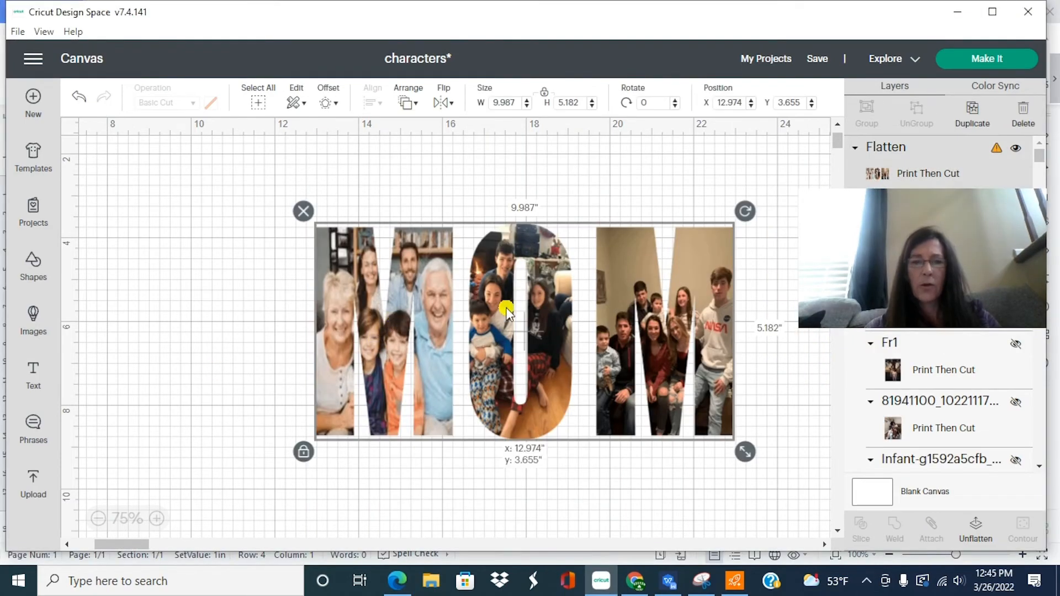
drag(507, 309, 418, 282)
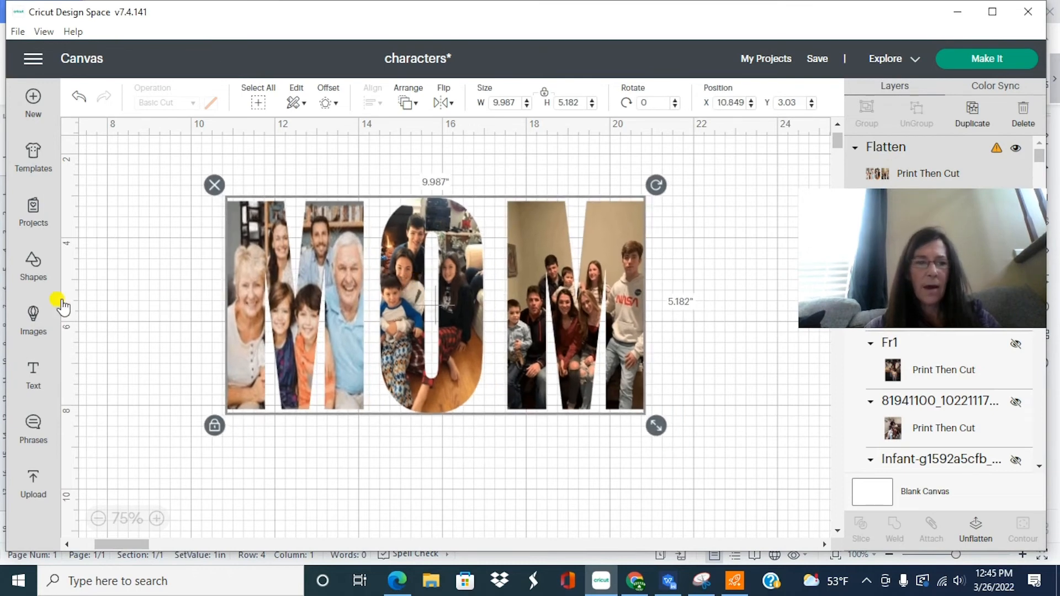
click(33, 266)
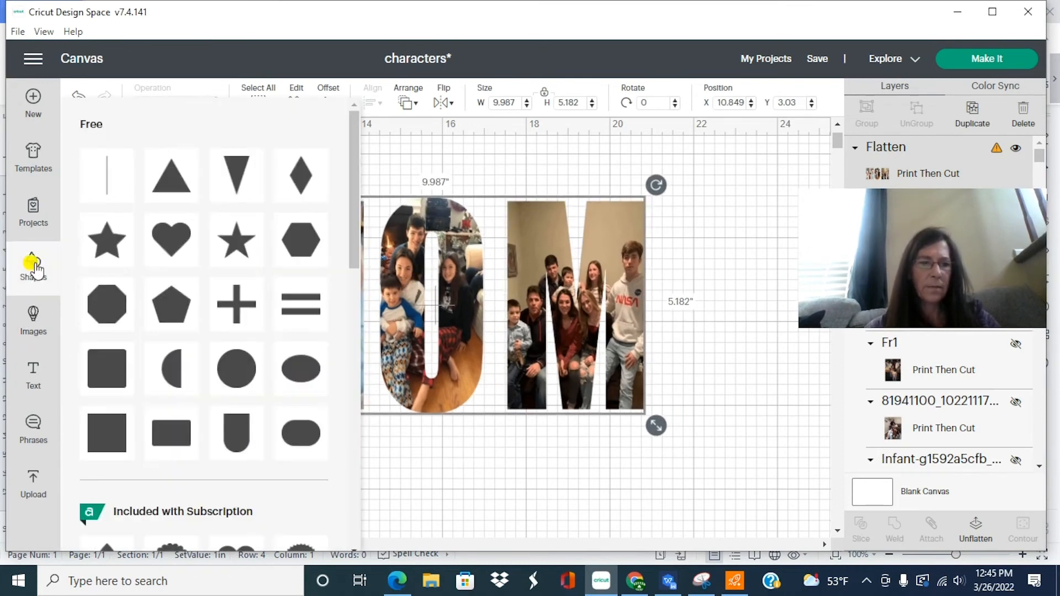
click(97, 425)
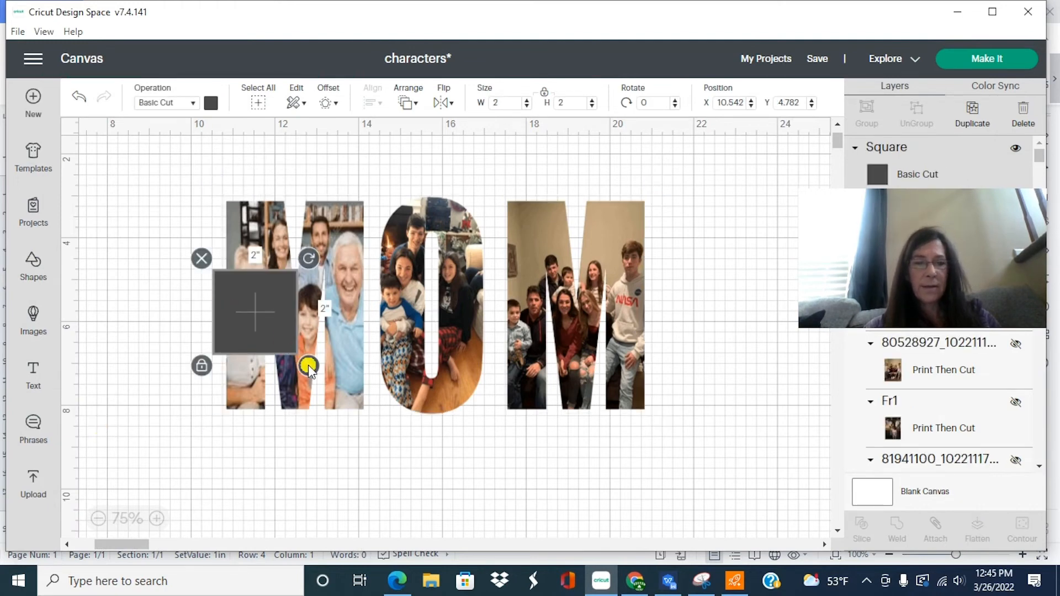
- Enlarge the square to about 5.7 inches per side and place it over the middle of the MOM image
drag(308, 366, 417, 406)
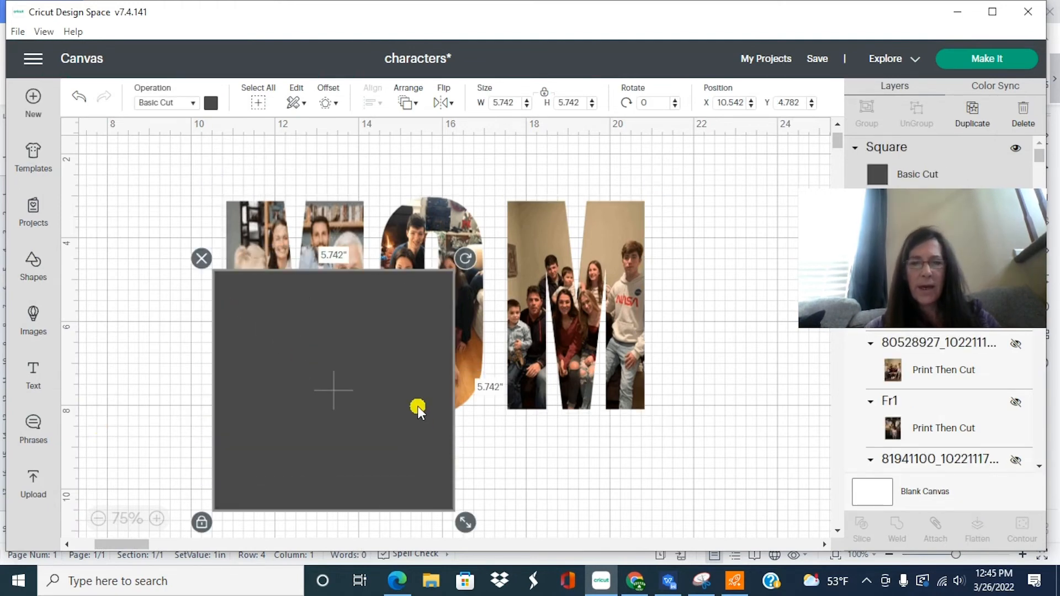
click(607, 302)
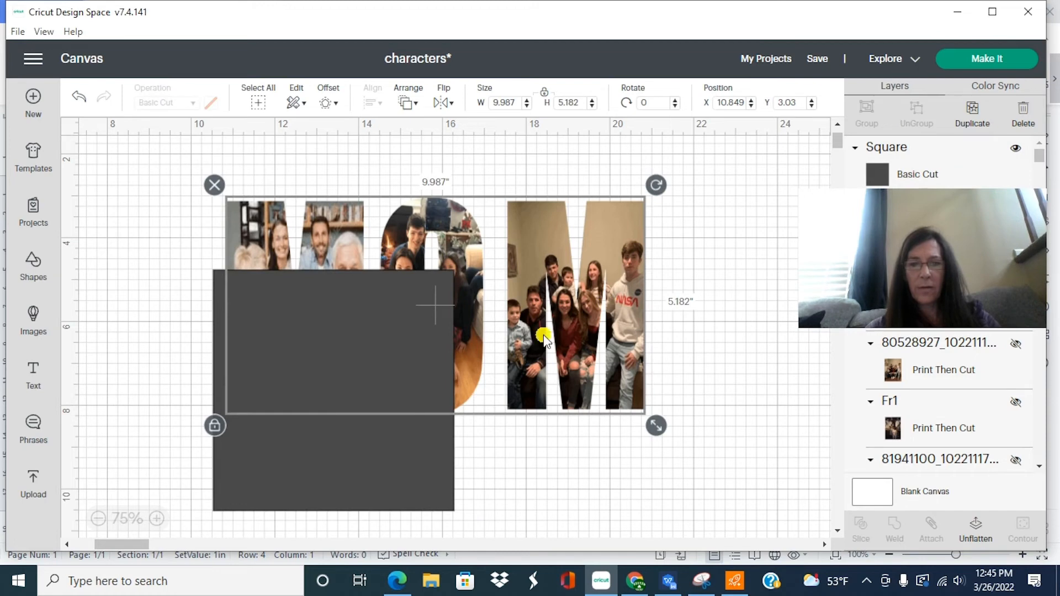
click(342, 461)
drag(340, 426, 427, 383)
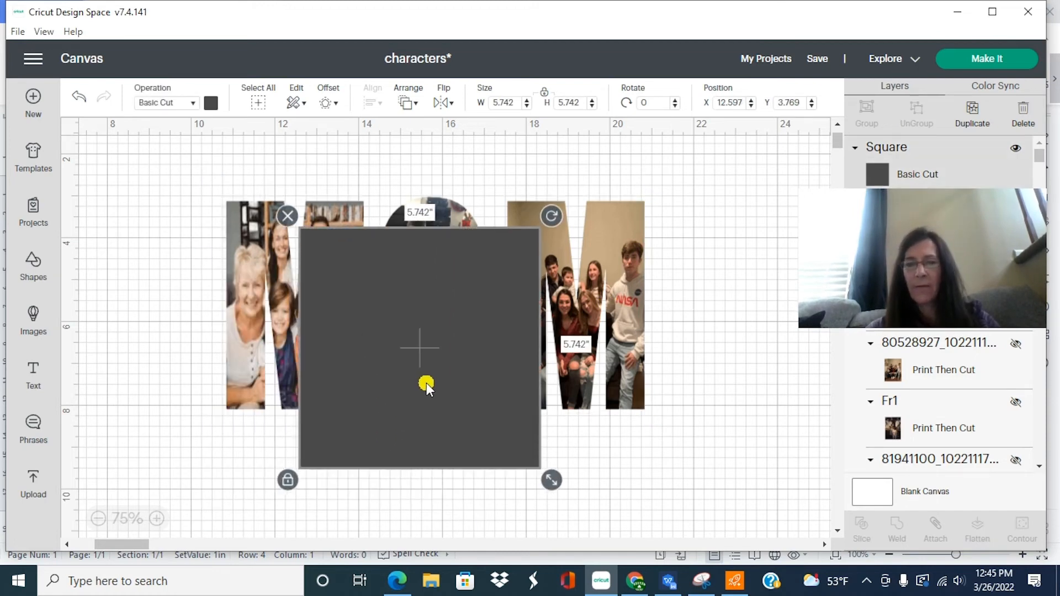
- Unlock the square's proportions and set its size to 7 inches wide by 5 inches high
click(544, 93)
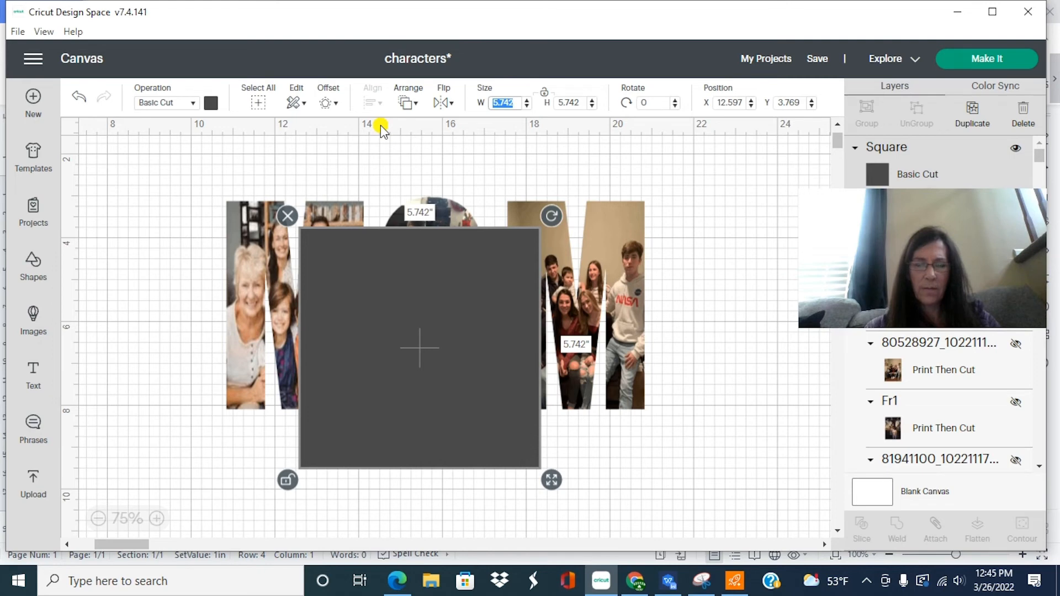
text(7)
key(Tab)
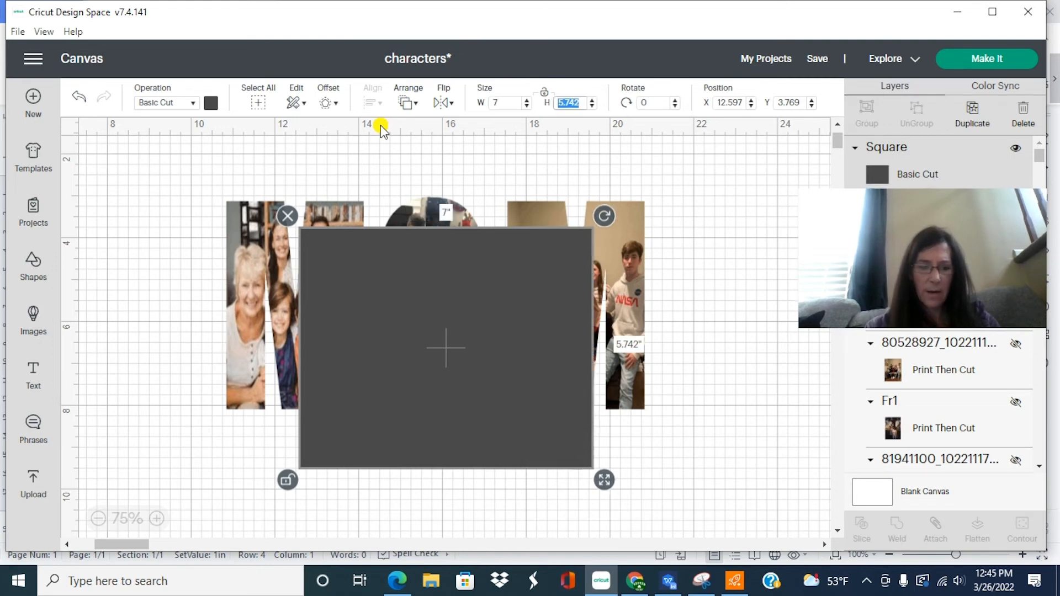
text(5)
key(Tab)
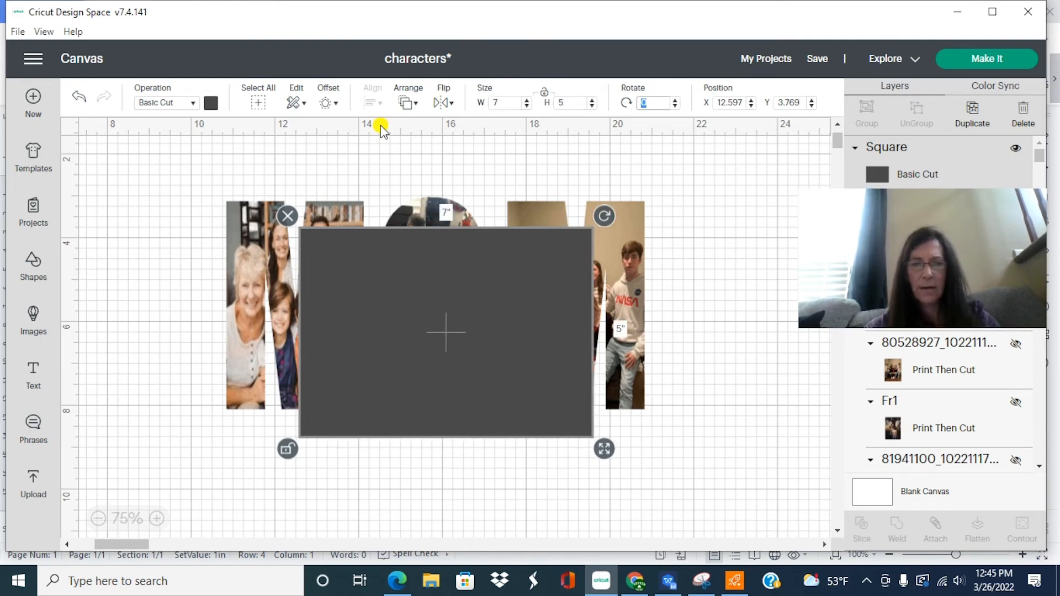
- Bring the flattened MOM image in front of the 7 by 5 inch rectangle
click(631, 252)
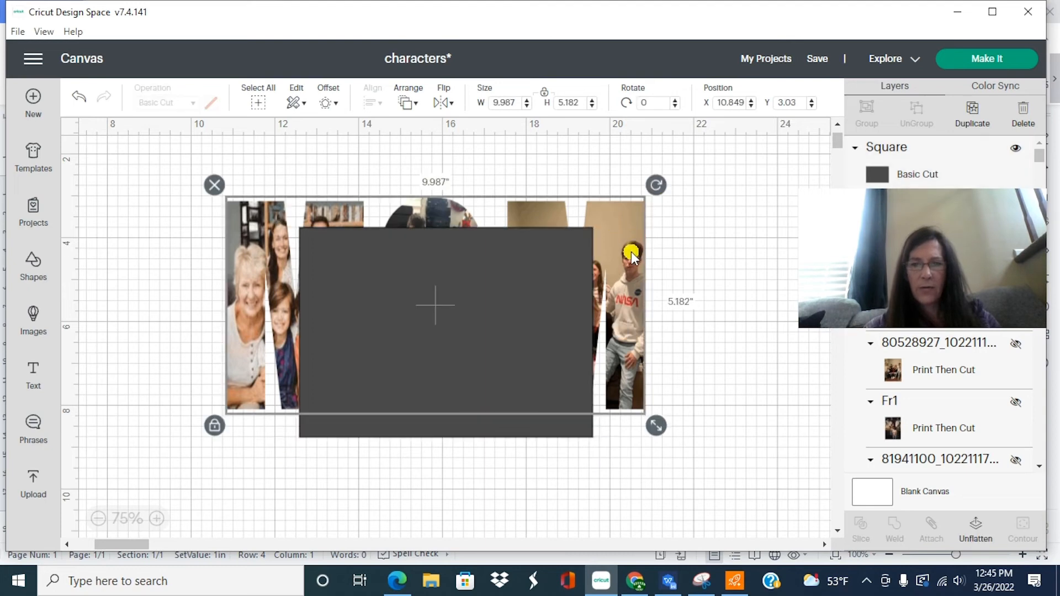
click(408, 103)
click(452, 185)
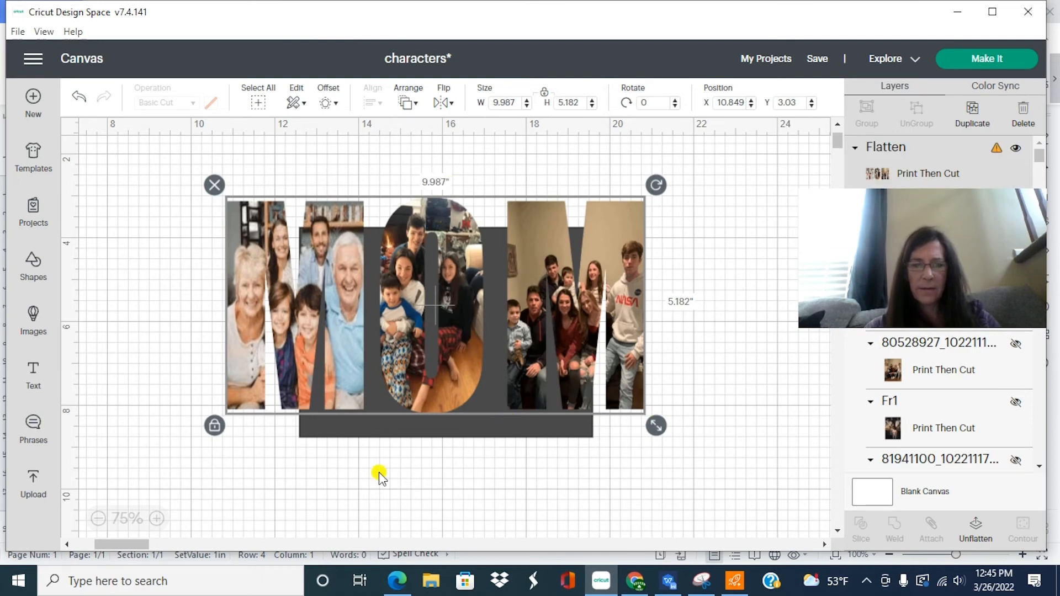
click(158, 518)
click(686, 450)
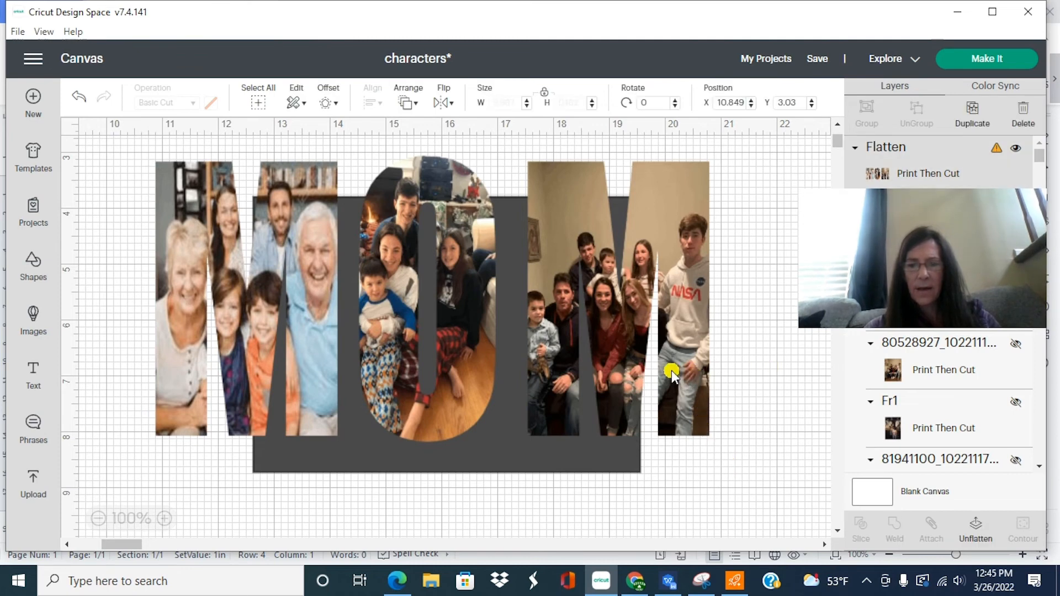
- Shrink the flattened MOM image to about 6.6 by 3.4 inches and place it over the 7 by 5 inch rectangle
click(684, 402)
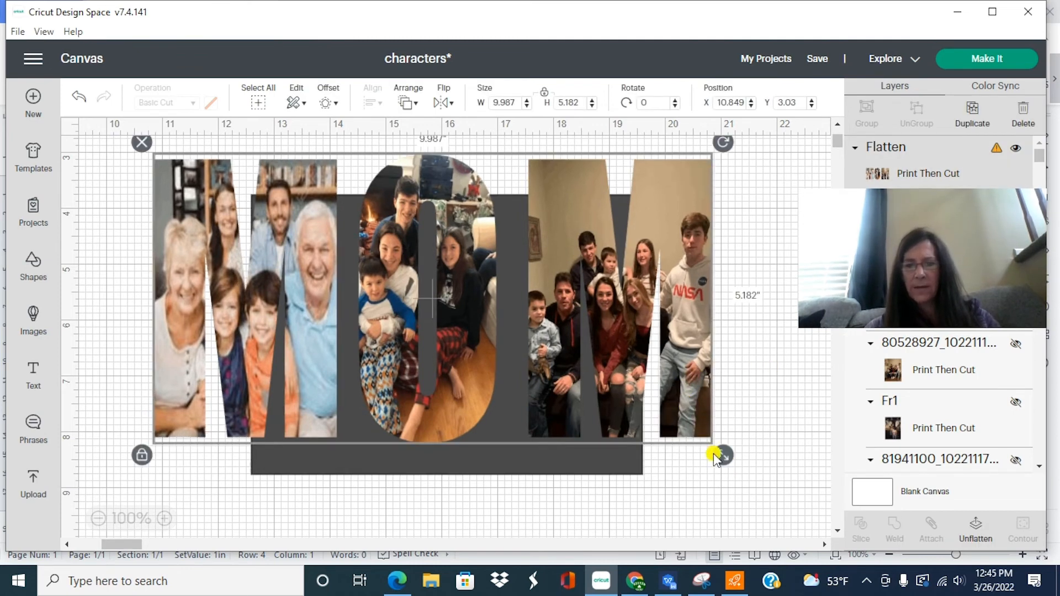
drag(719, 447, 504, 346)
drag(402, 270, 513, 350)
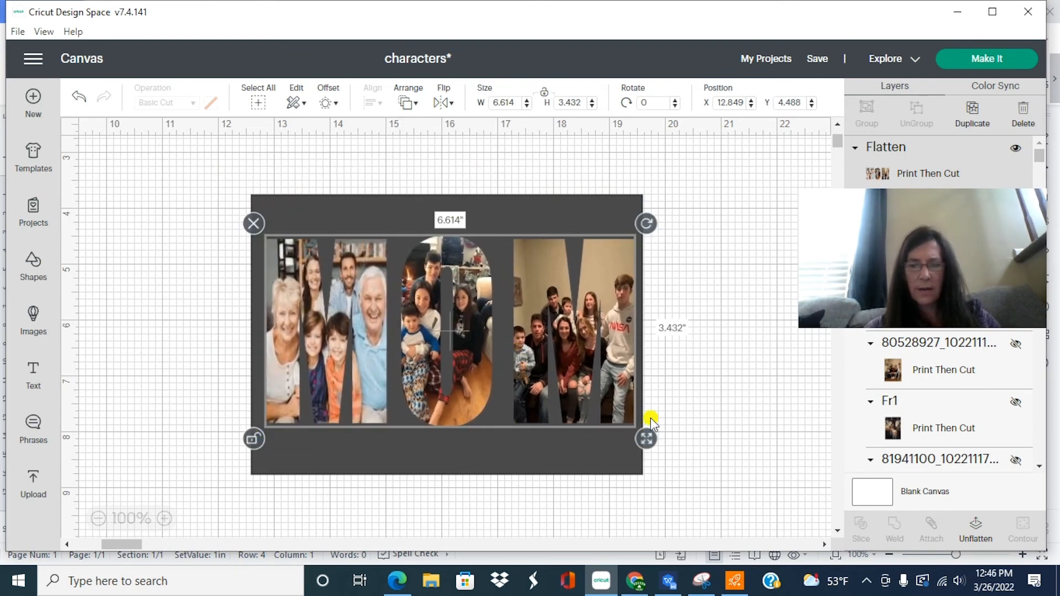
- Stretch the MOM image to about 3.9 inches tall and scale it proportionally to about 6.2 by 3.7 inches inside the rectangle
drag(647, 439, 650, 468)
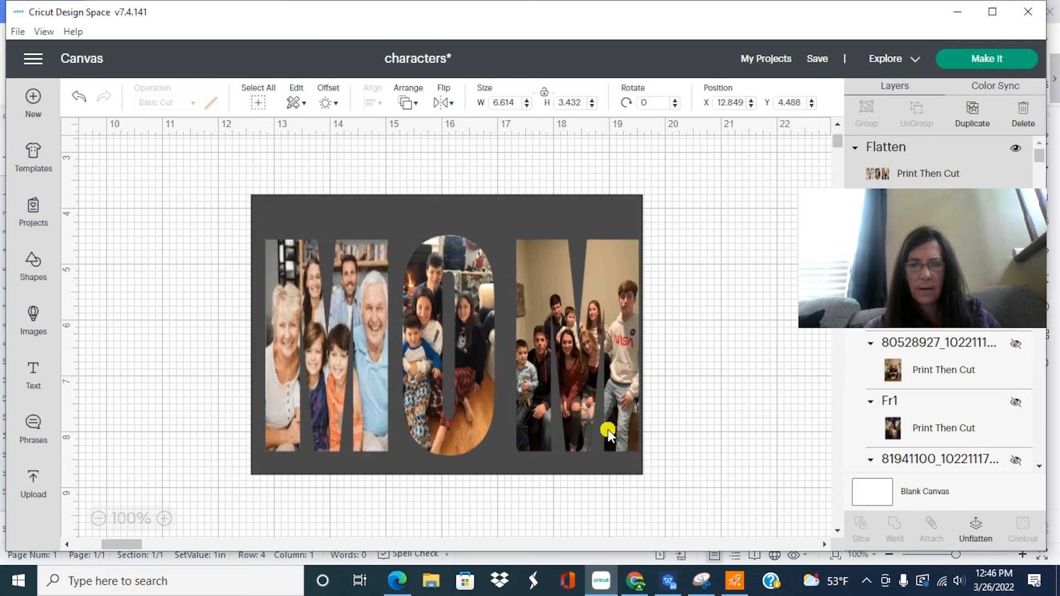
drag(586, 418, 583, 408)
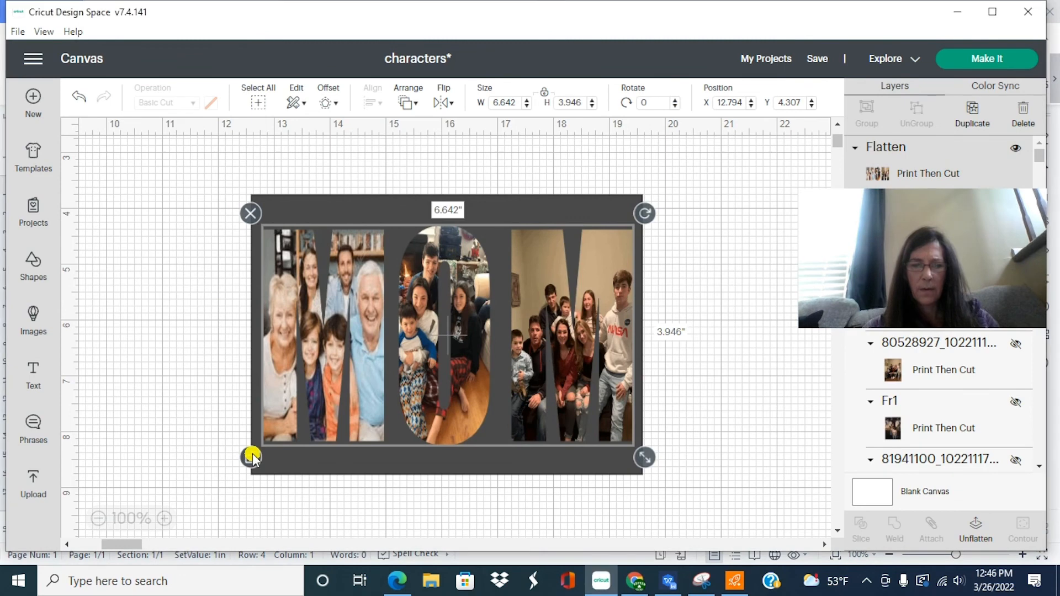
drag(637, 450, 578, 426)
drag(515, 389, 524, 389)
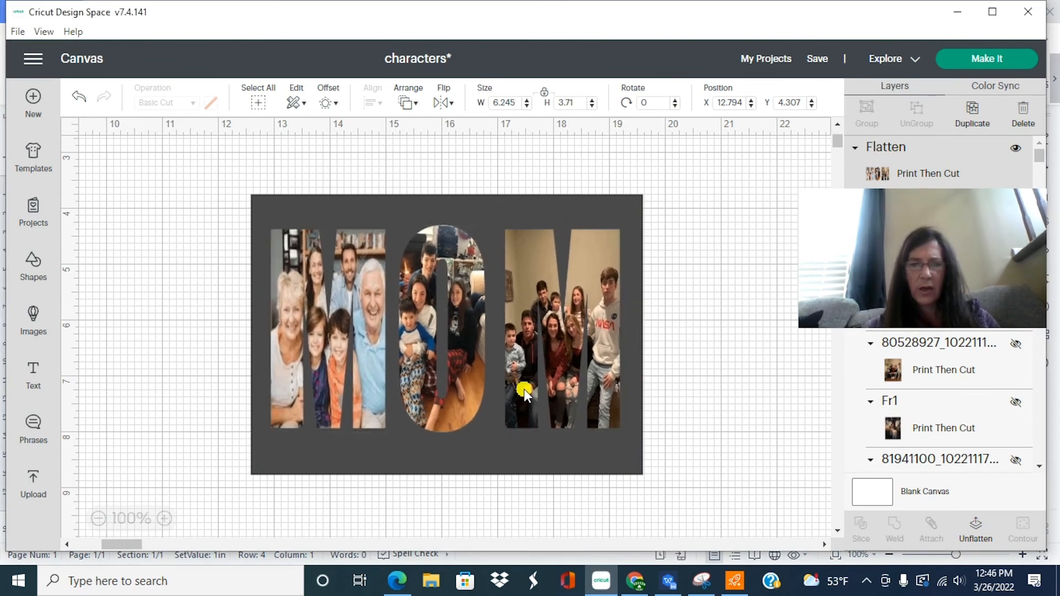
- Change the material color of the rectangle behind the MOM image to white
click(258, 306)
click(211, 103)
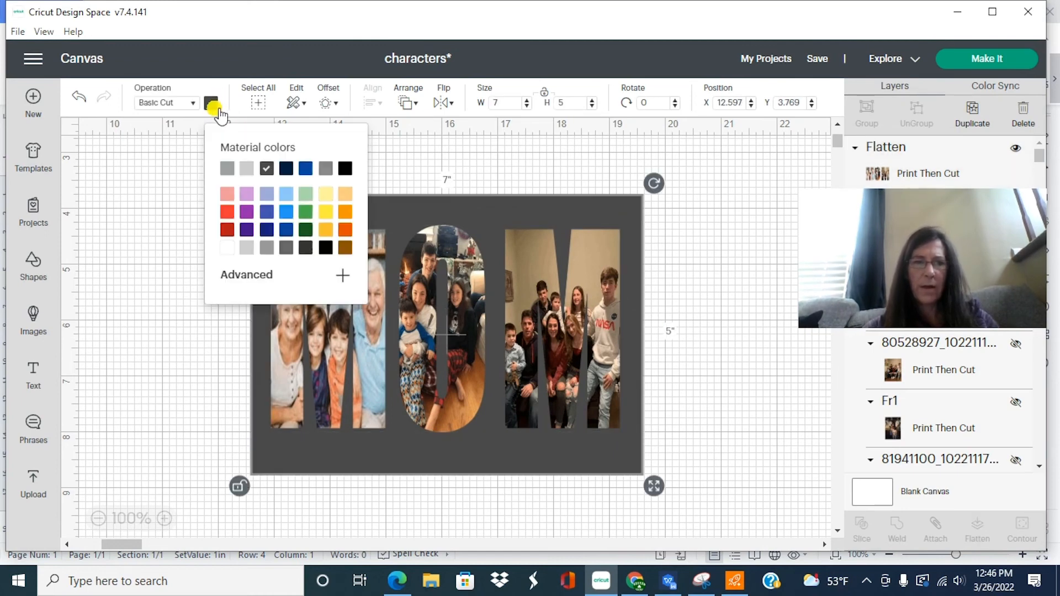
click(226, 248)
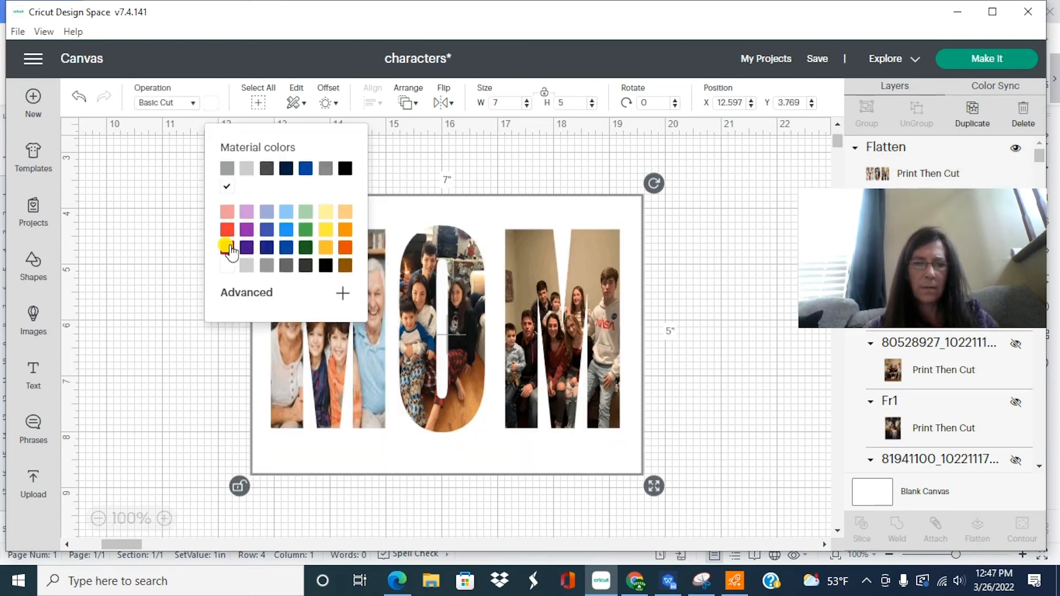
click(658, 243)
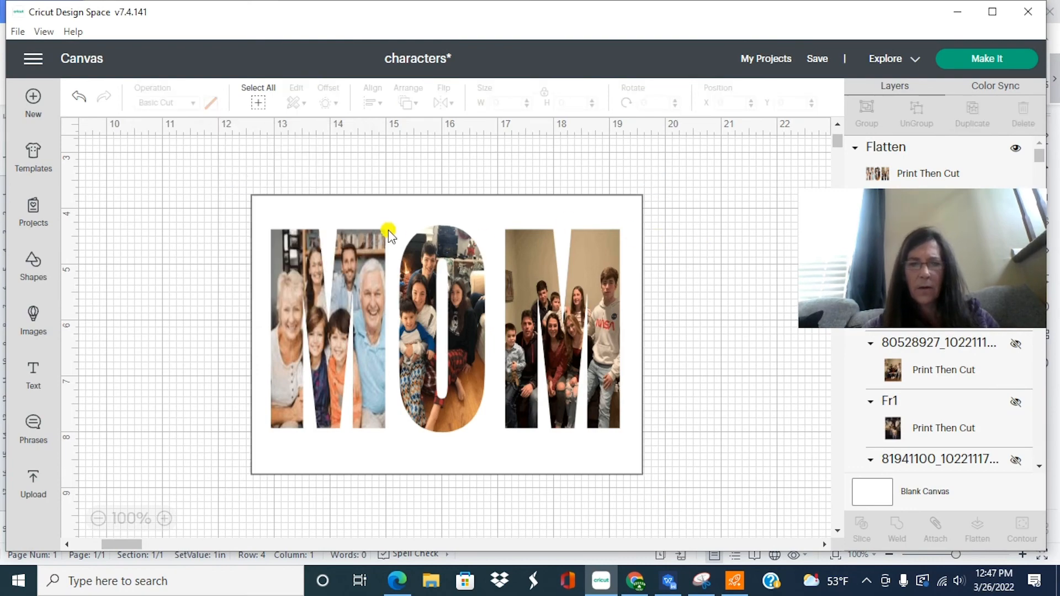
- Select the MOM image together with the white rectangle and align them to each other with Center
drag(268, 167, 647, 478)
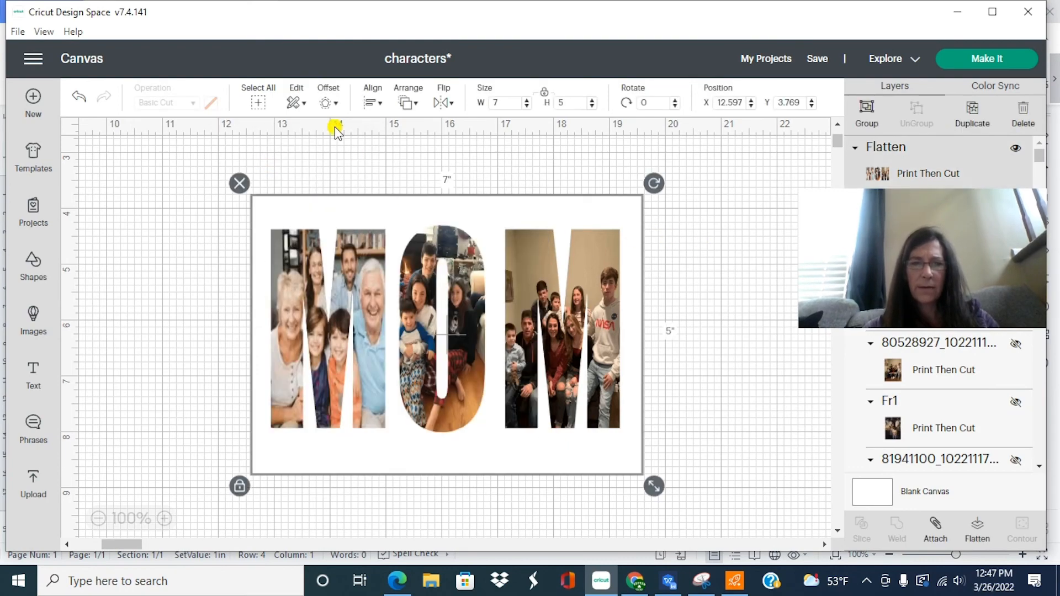
click(373, 102)
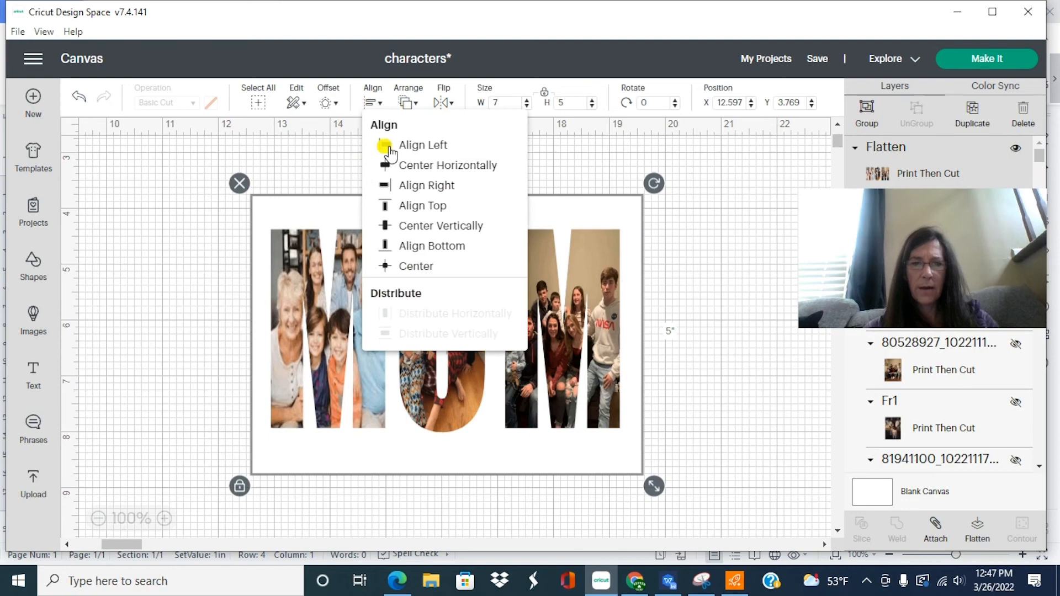
click(414, 266)
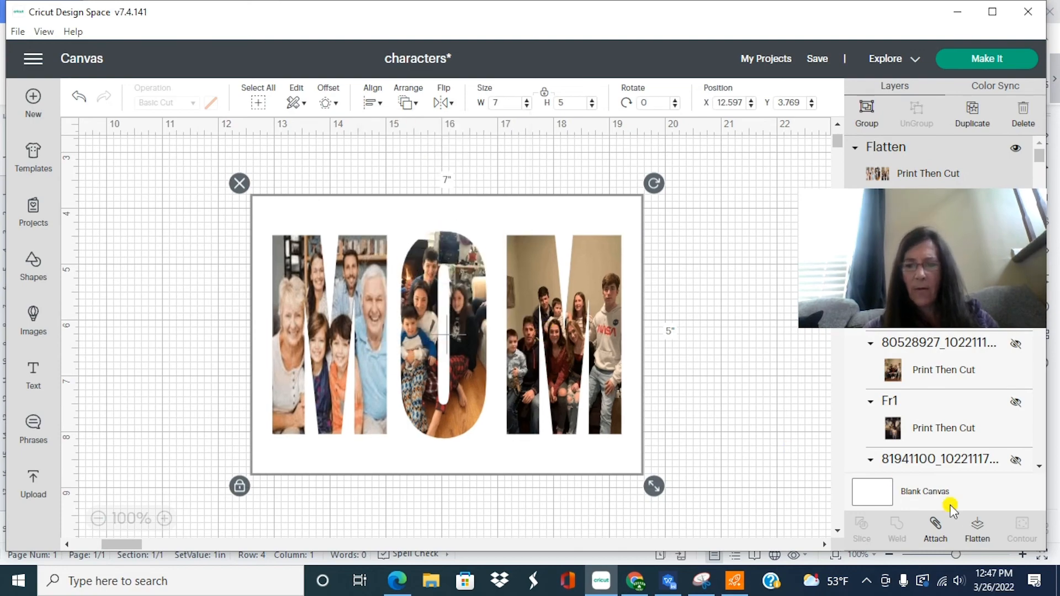
- Flatten the MOM image and white rectangle into one printable image and move it slightly up and to the left
click(977, 527)
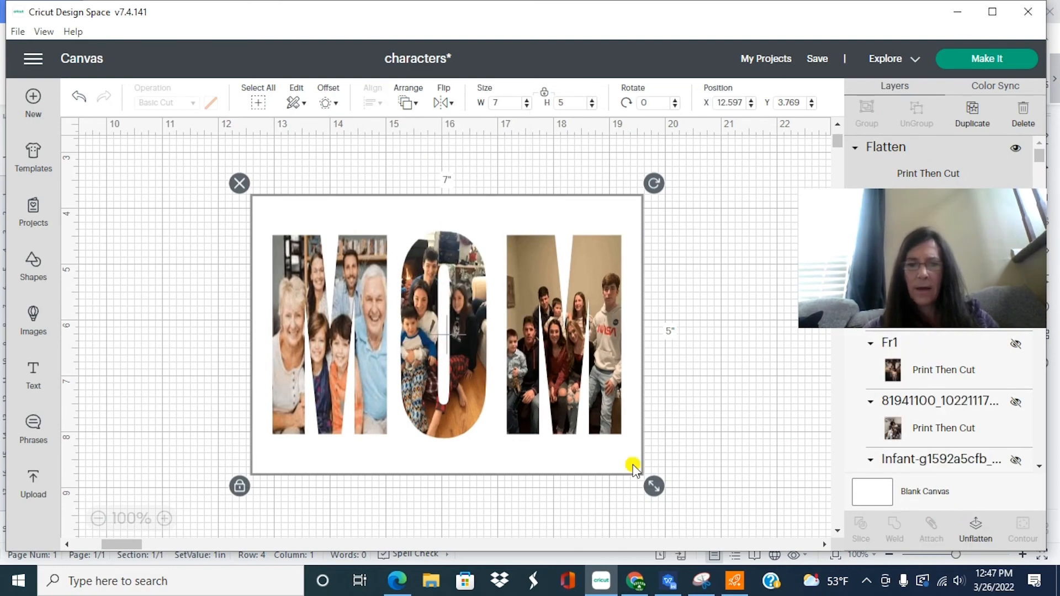
click(731, 340)
click(585, 366)
drag(585, 365, 548, 375)
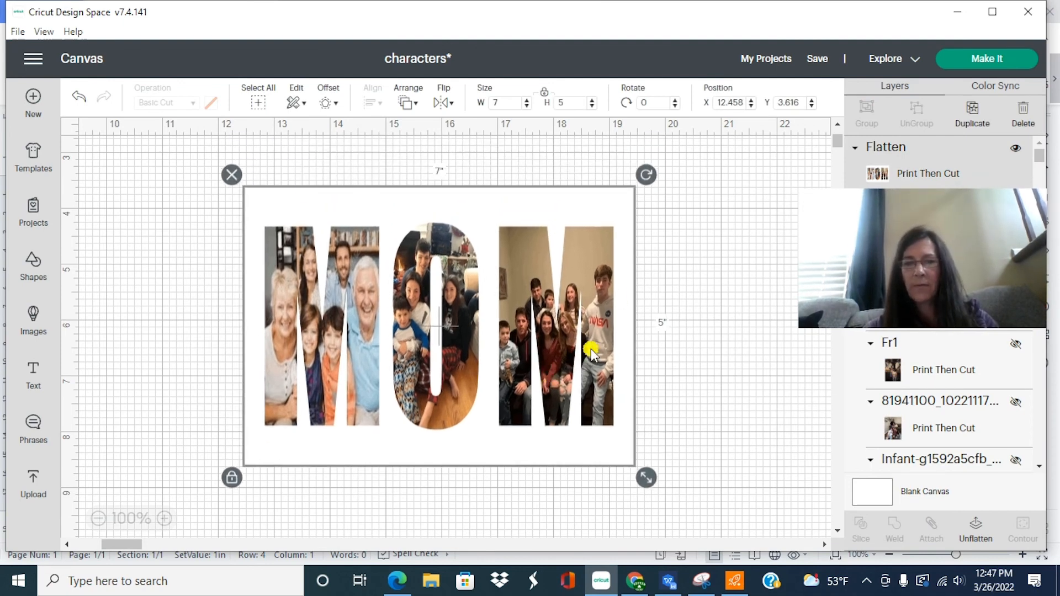